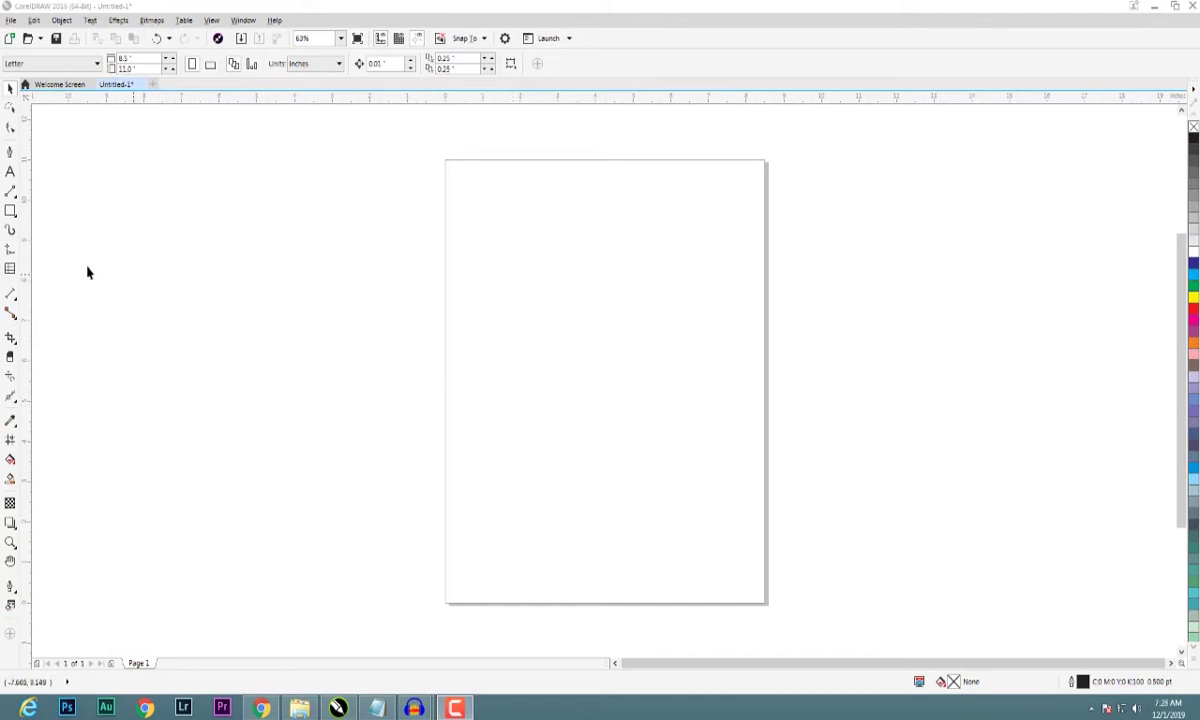
Draw an empty Arial 12 pt paragraph text frame spanning most of the Letter page
click(10, 174)
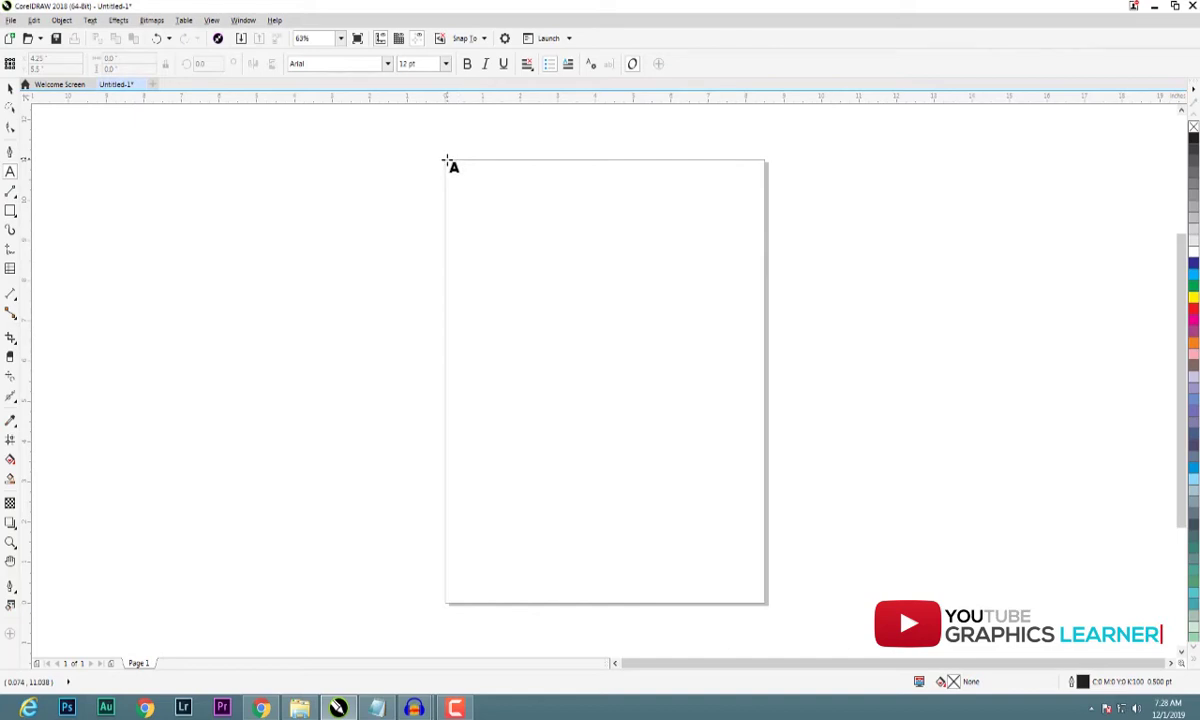
click(447, 164)
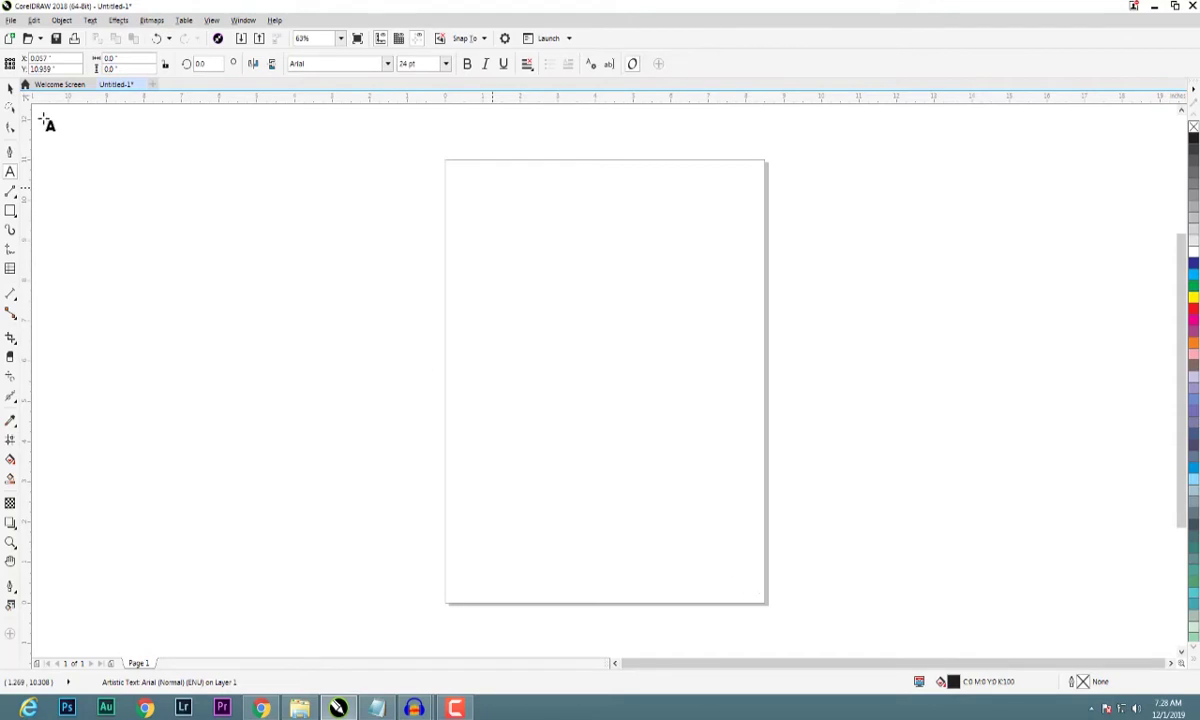
drag(449, 181, 750, 580)
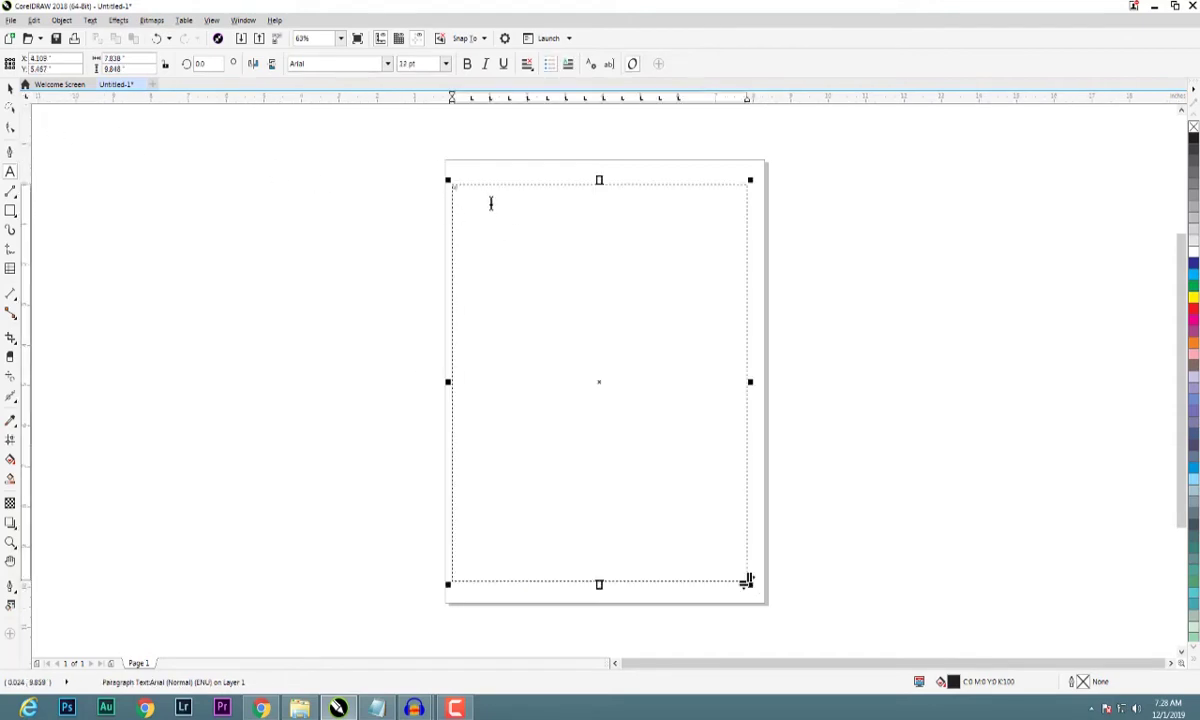
click(449, 192)
drag(447, 192, 747, 580)
drag(491, 214, 747, 580)
click(563, 195)
drag(460, 191, 747, 580)
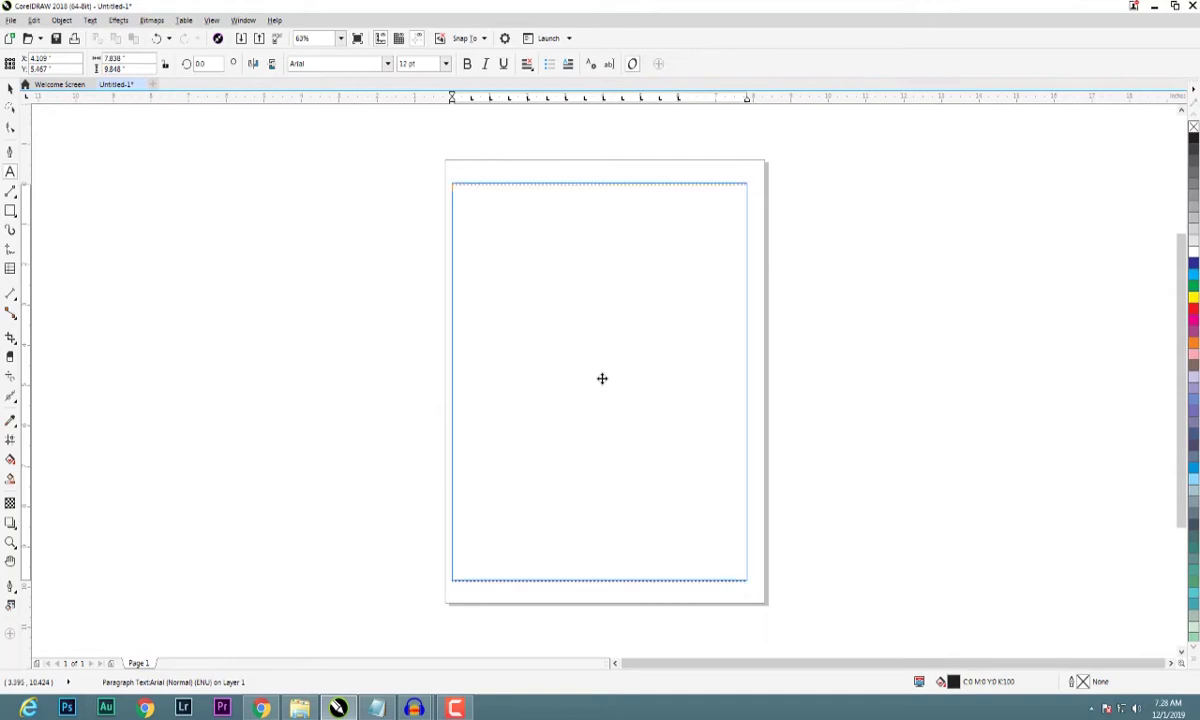
drag(600, 383, 603, 377)
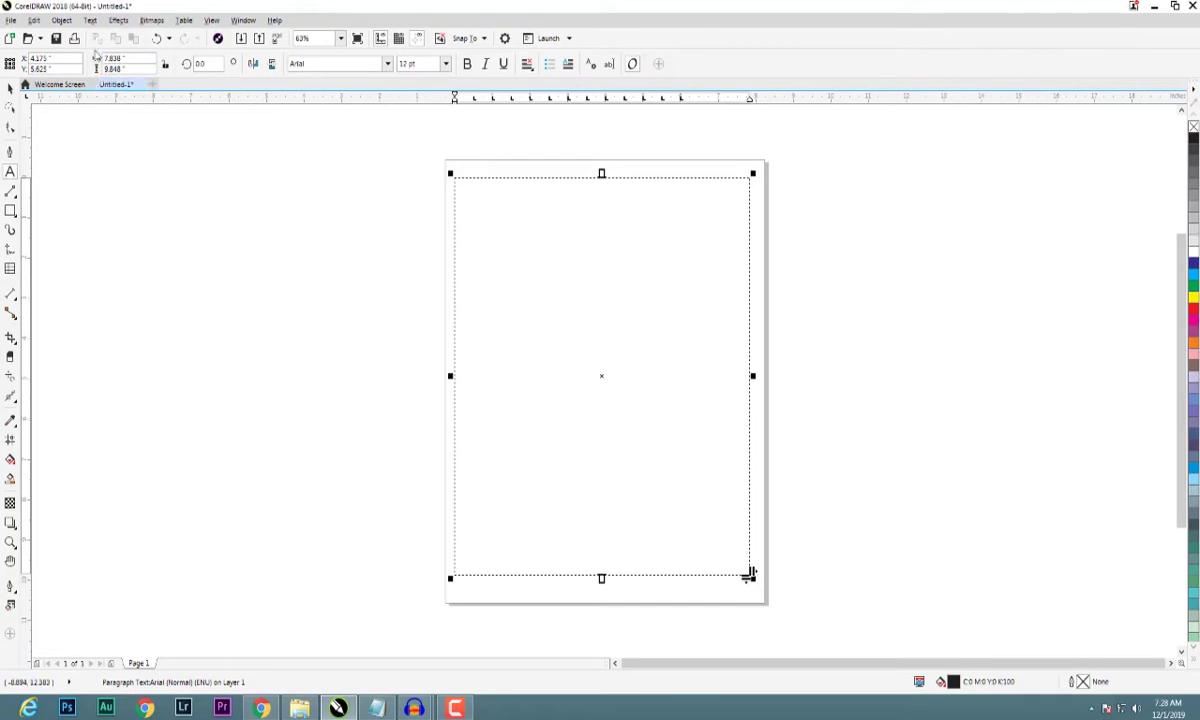
click(90, 21)
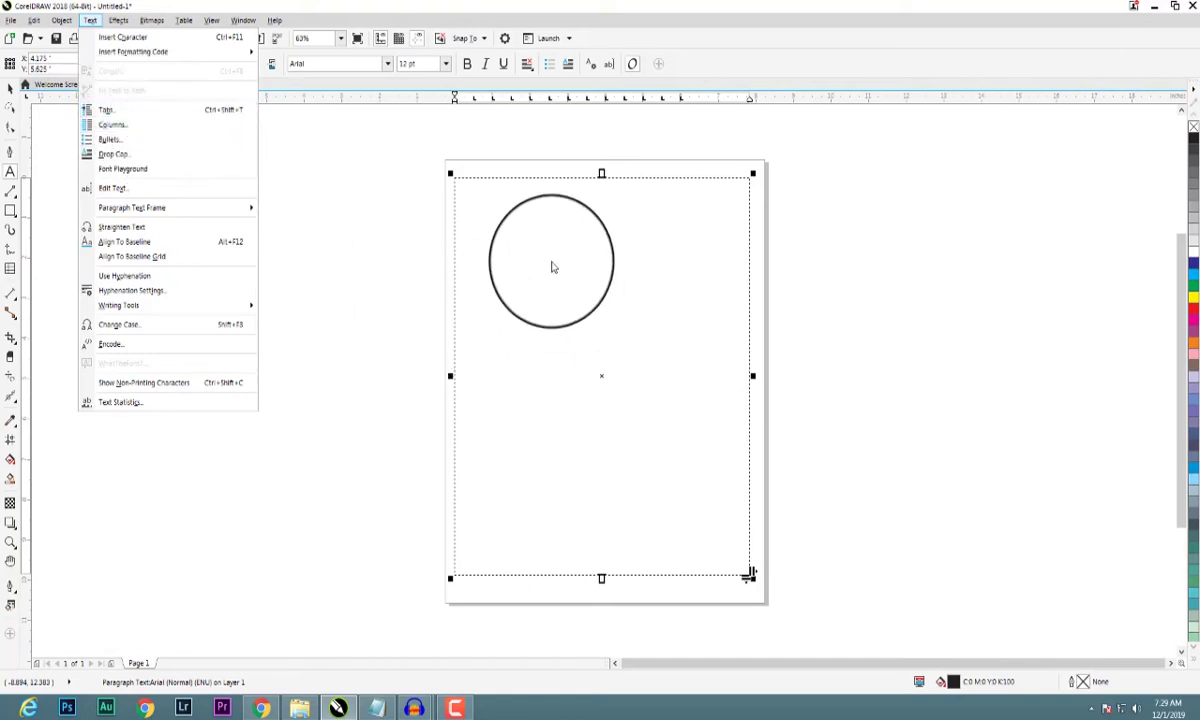
click(552, 263)
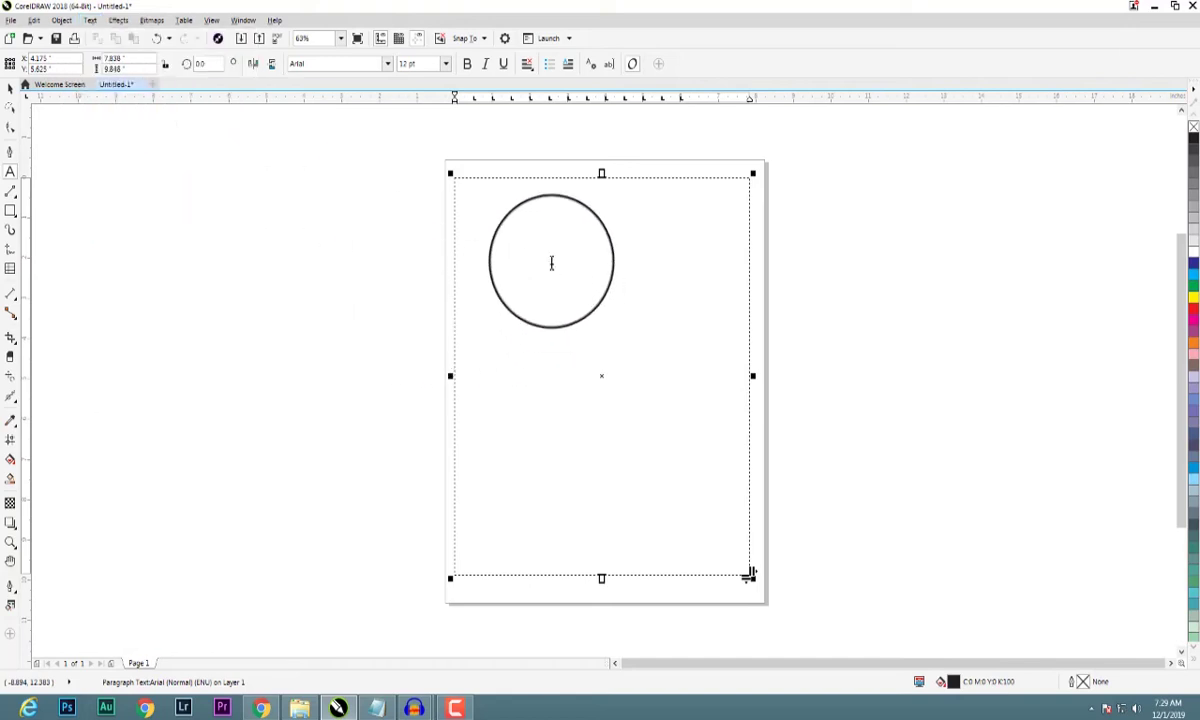
Copy all the school description text from Notepad and click back into CorelDRAW's empty frame
click(382, 708)
mouse_move(278, 376)
mouse_down()
mouse_move(12, 60)
mouse_move(5, 34)
mouse_up()
right_click(8, 36)
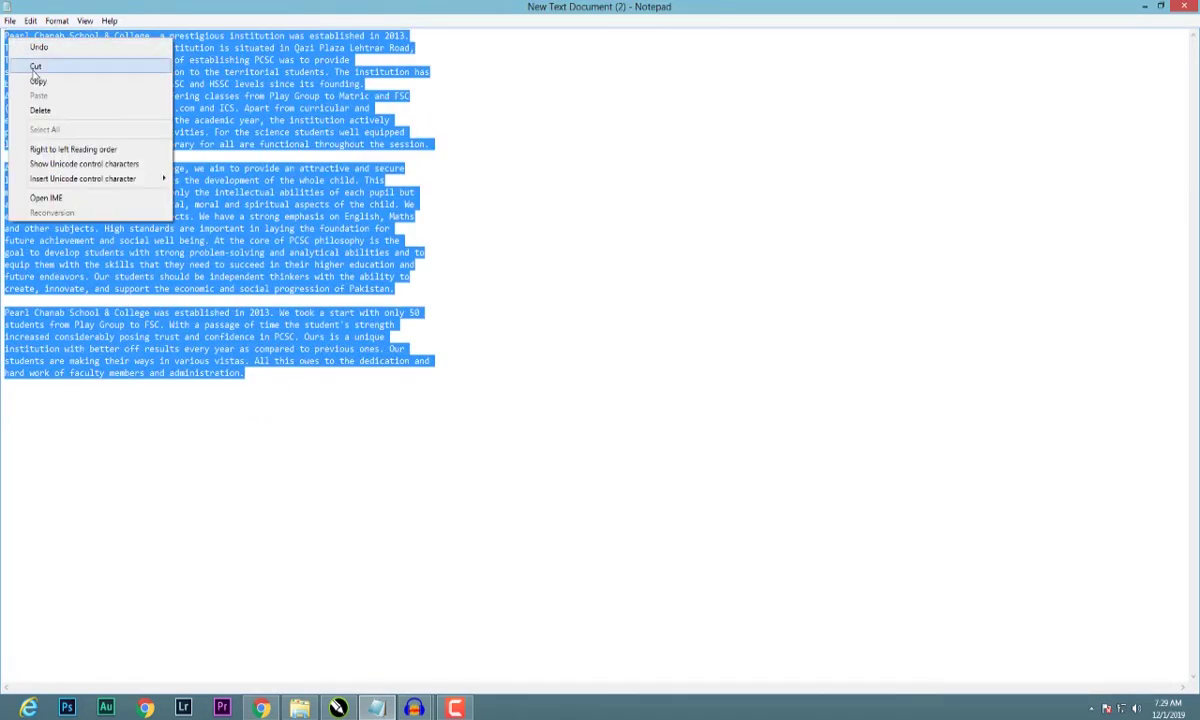
click(37, 80)
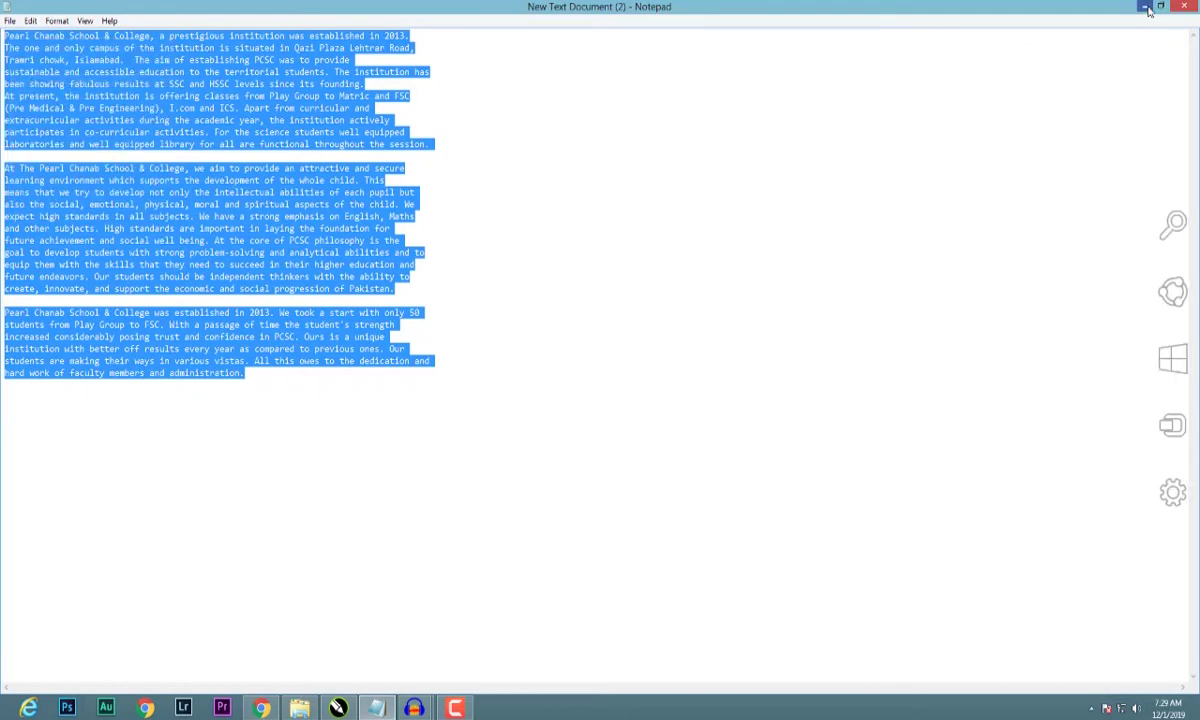
key(alt+Tab)
click(632, 264)
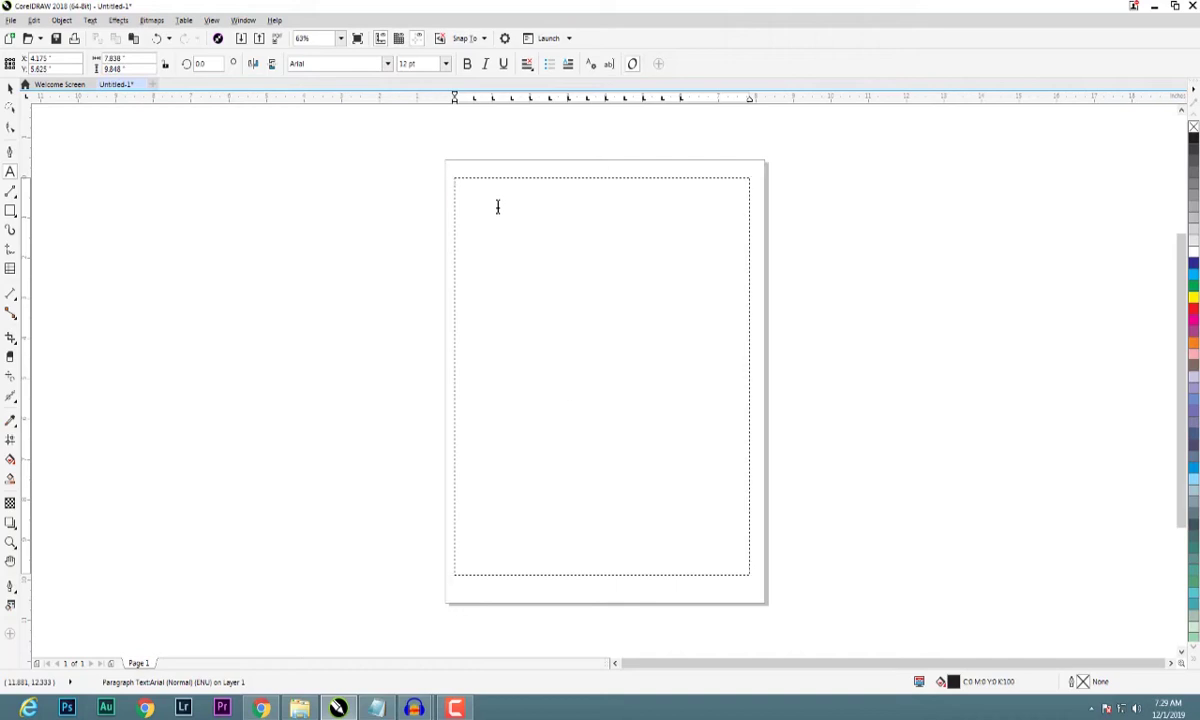
Paste the three school paragraphs into the frame and set all the text to 14 pt
key(ctrl+v)
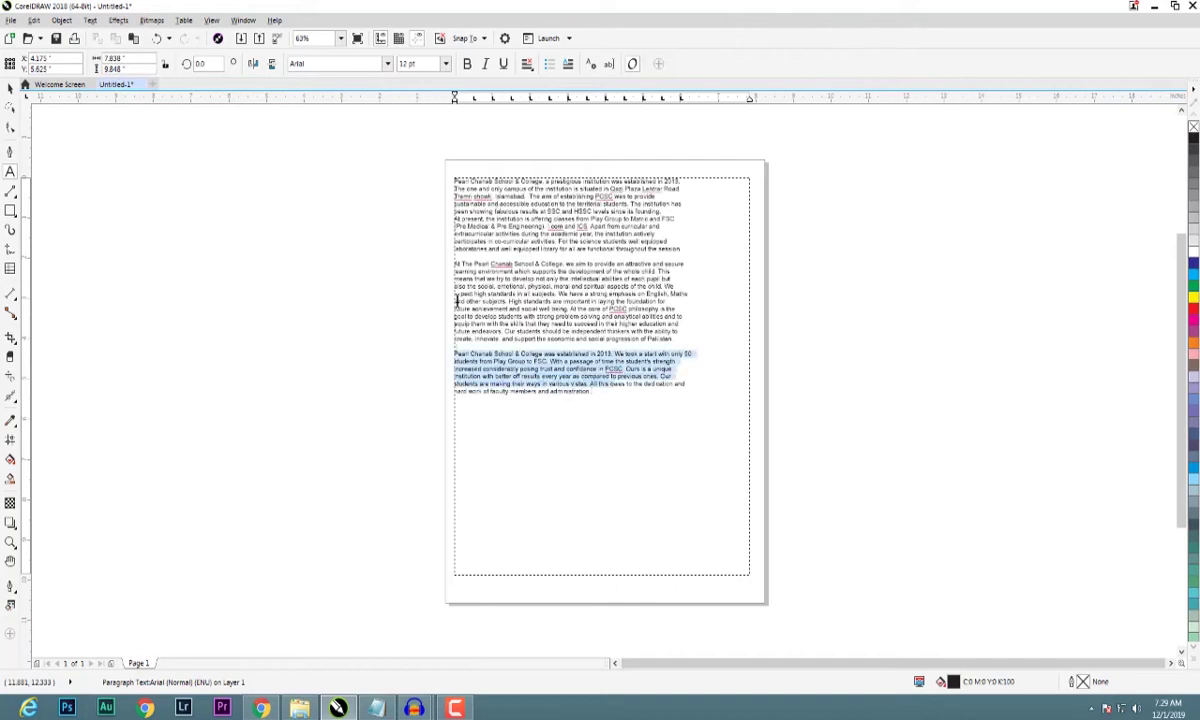
drag(591, 395, 428, 245)
mouse_move(583, 382)
mouse_down()
mouse_move(503, 349)
mouse_move(454, 353)
mouse_up()
key(ctrl+a)
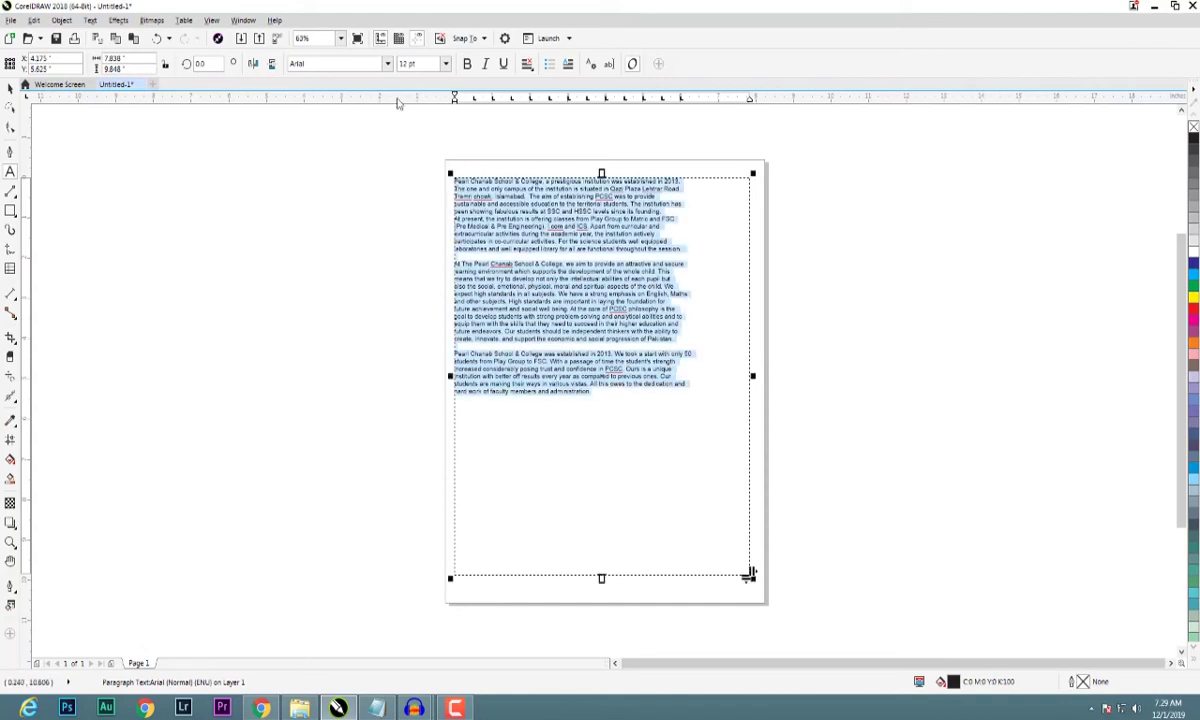
click(446, 63)
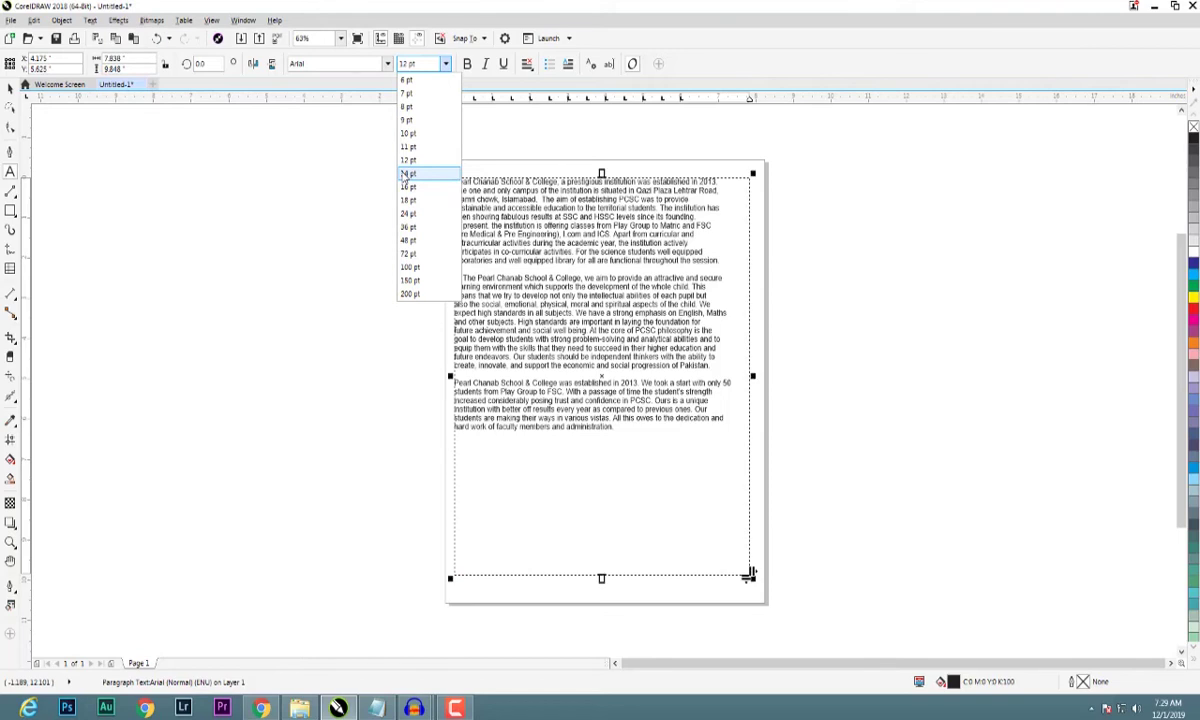
click(407, 174)
click(515, 185)
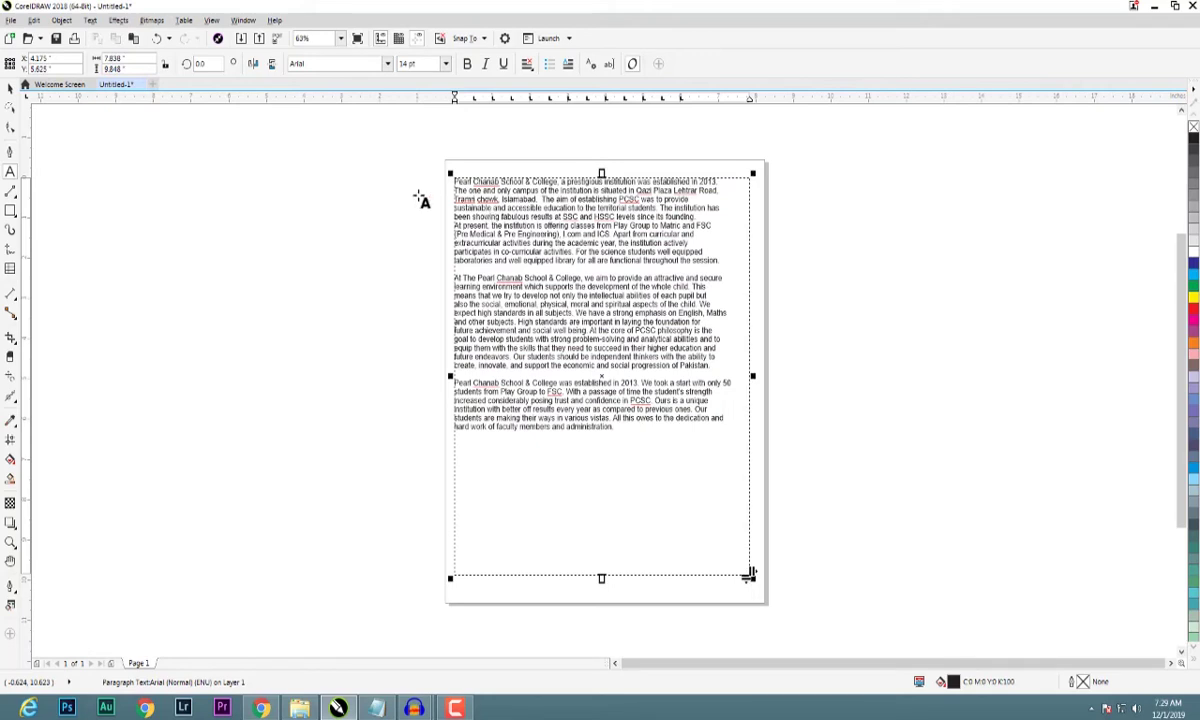
click(90, 21)
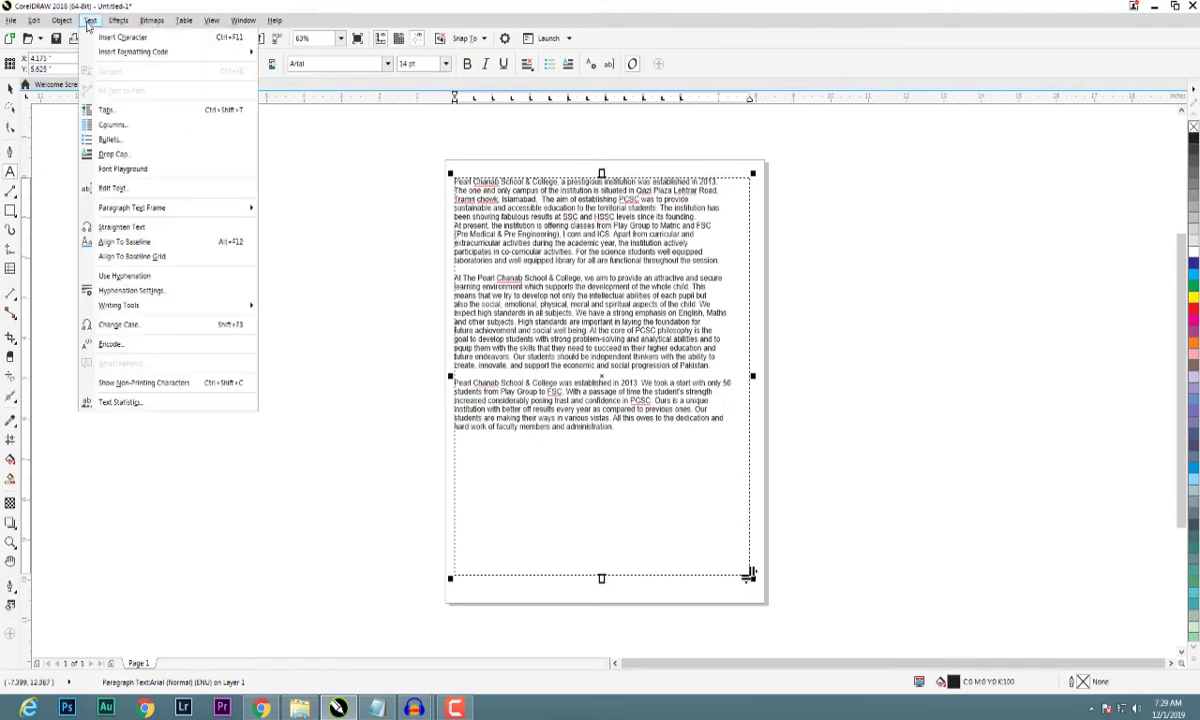
Review the Tab Settings list of left tabs every 0.5 in, then cancel without changes
click(107, 112)
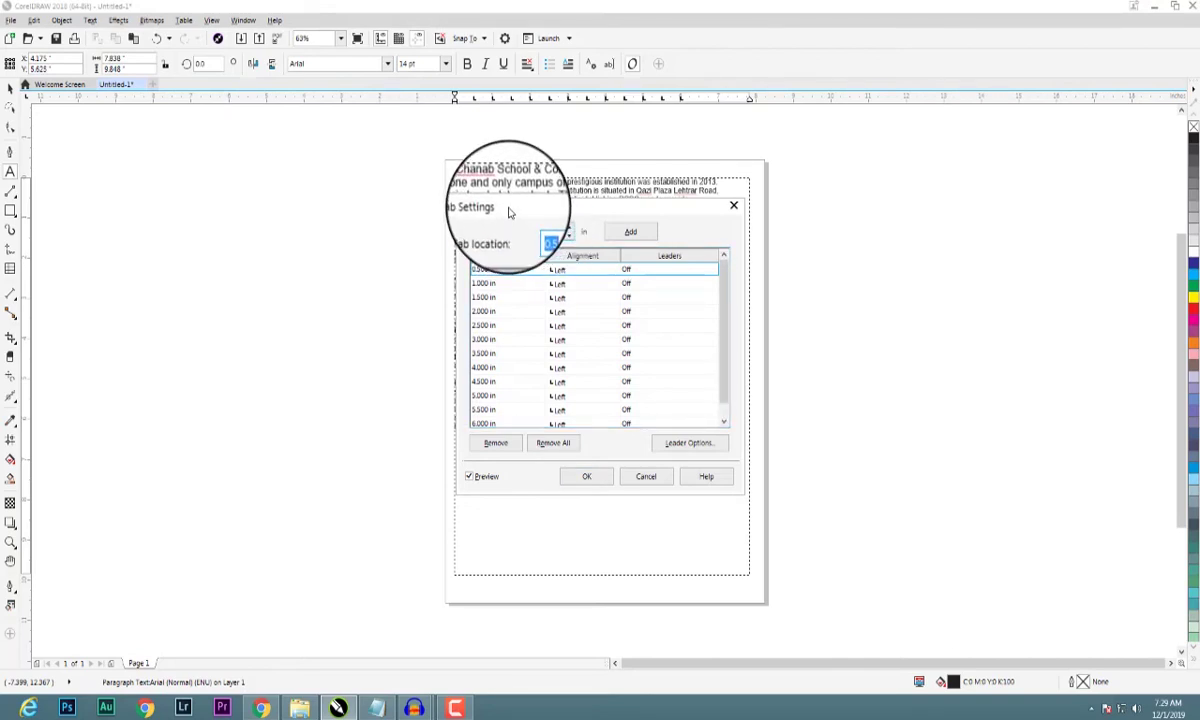
drag(508, 212, 515, 252)
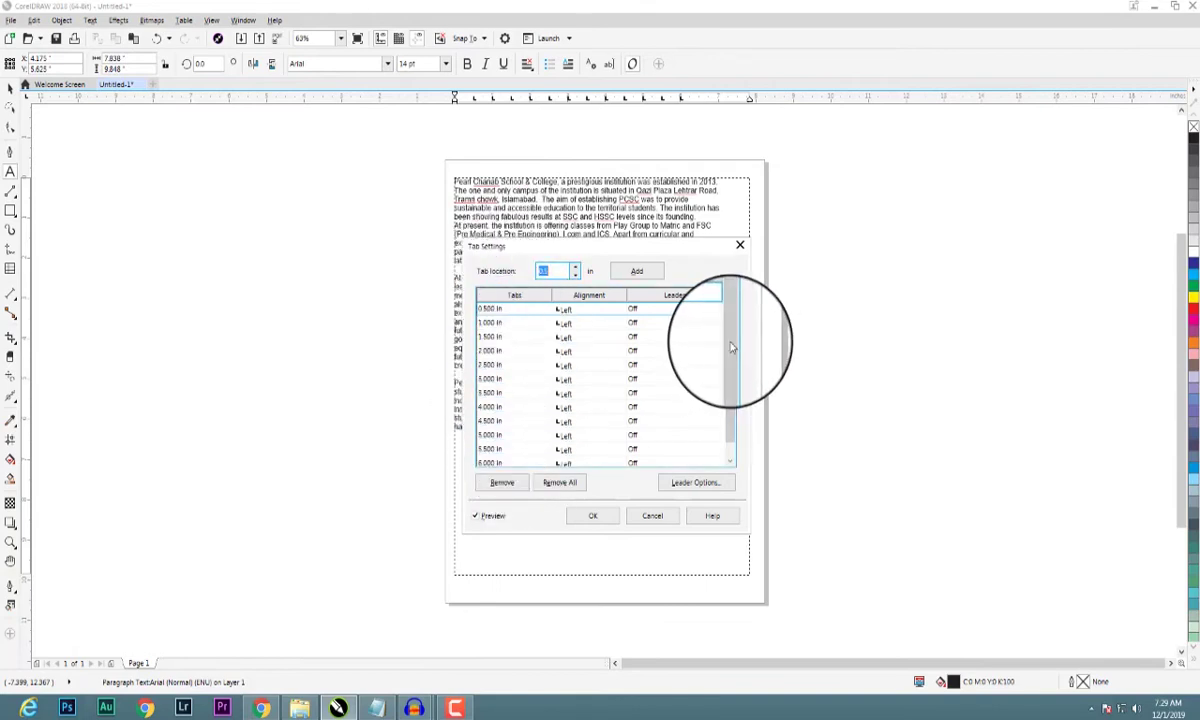
drag(731, 347, 737, 377)
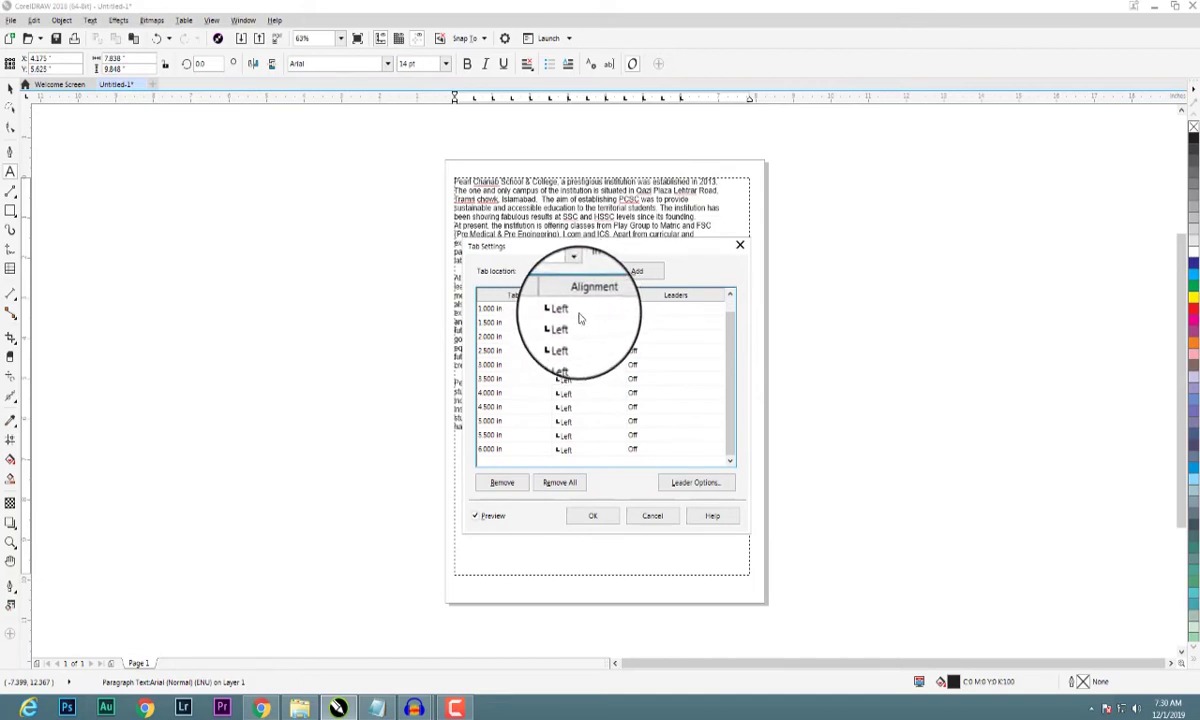
scroll(732, 338, up, 1)
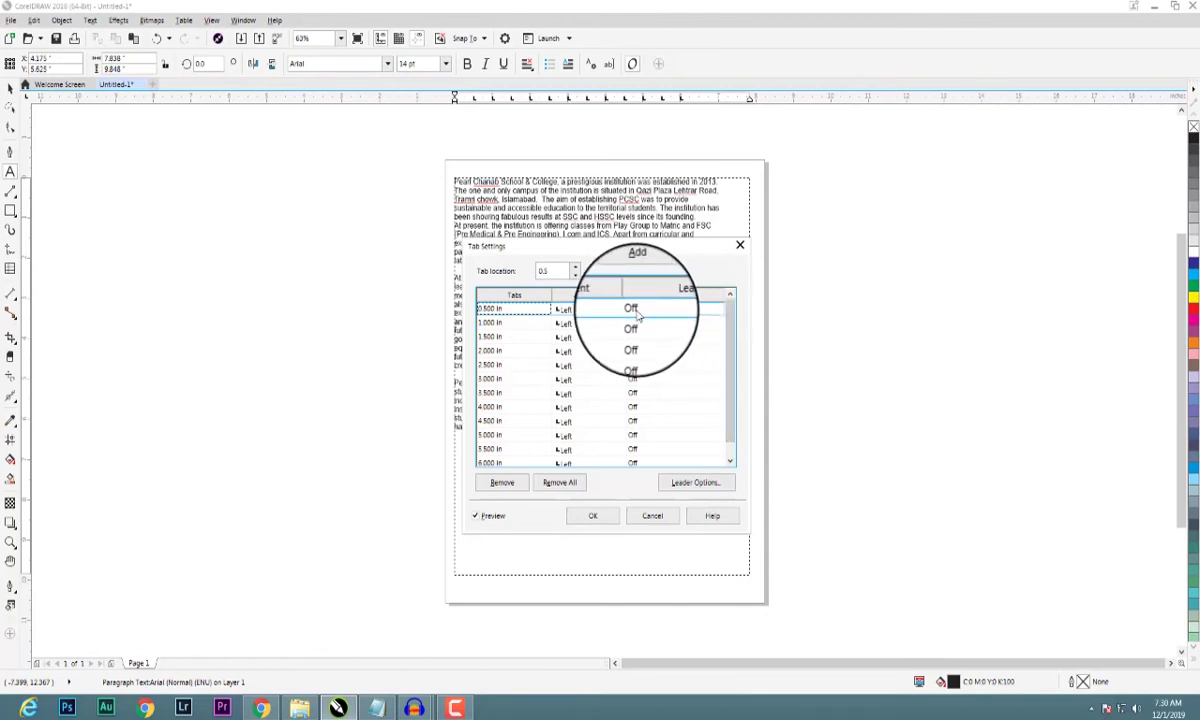
click(653, 518)
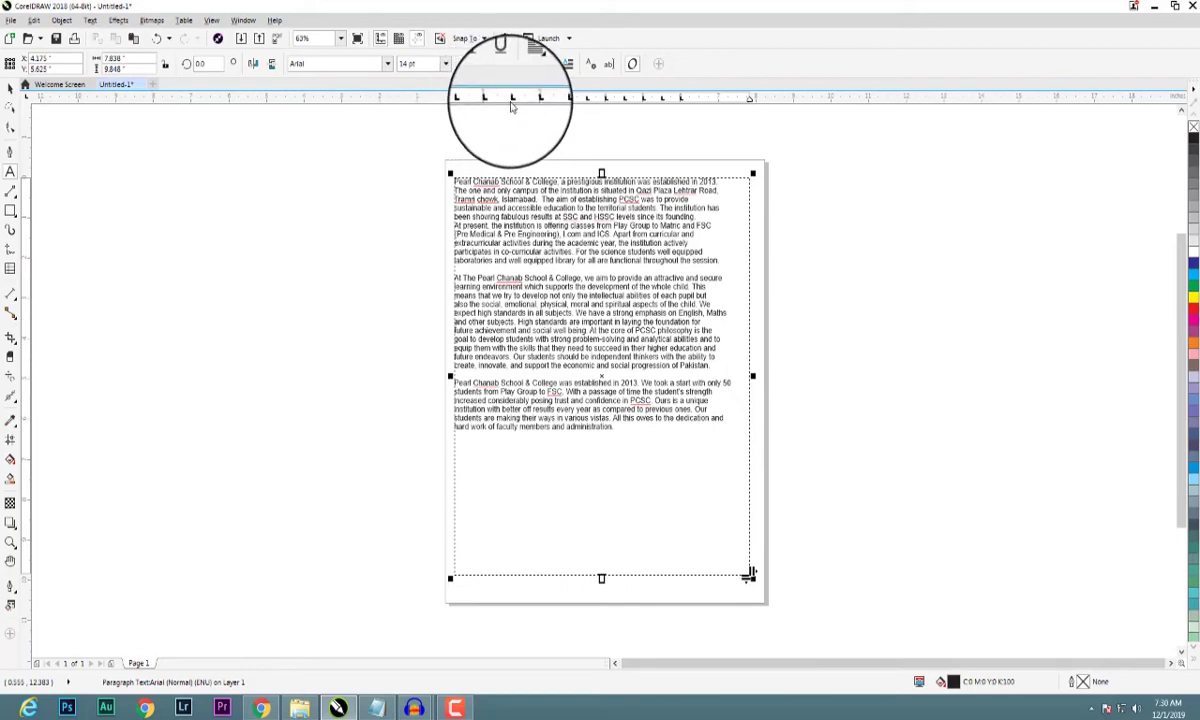
Indent the text's first line by two tabs so '2013.' wraps onto its own line
click(480, 210)
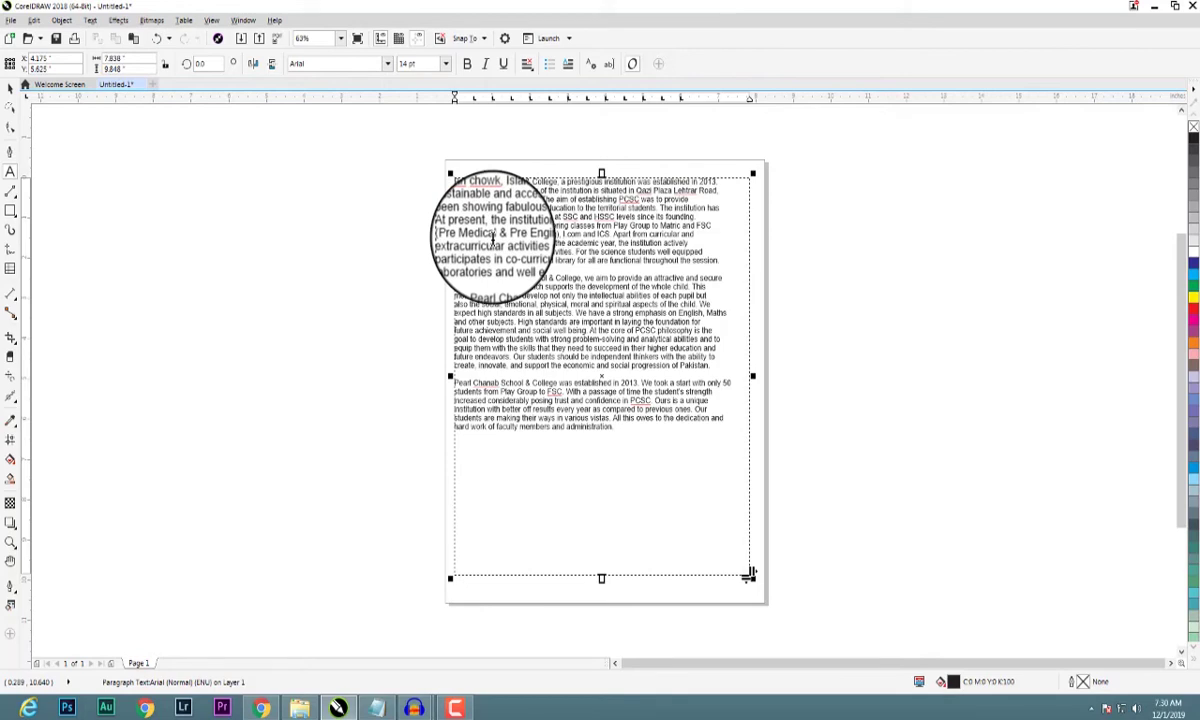
key(Tab)
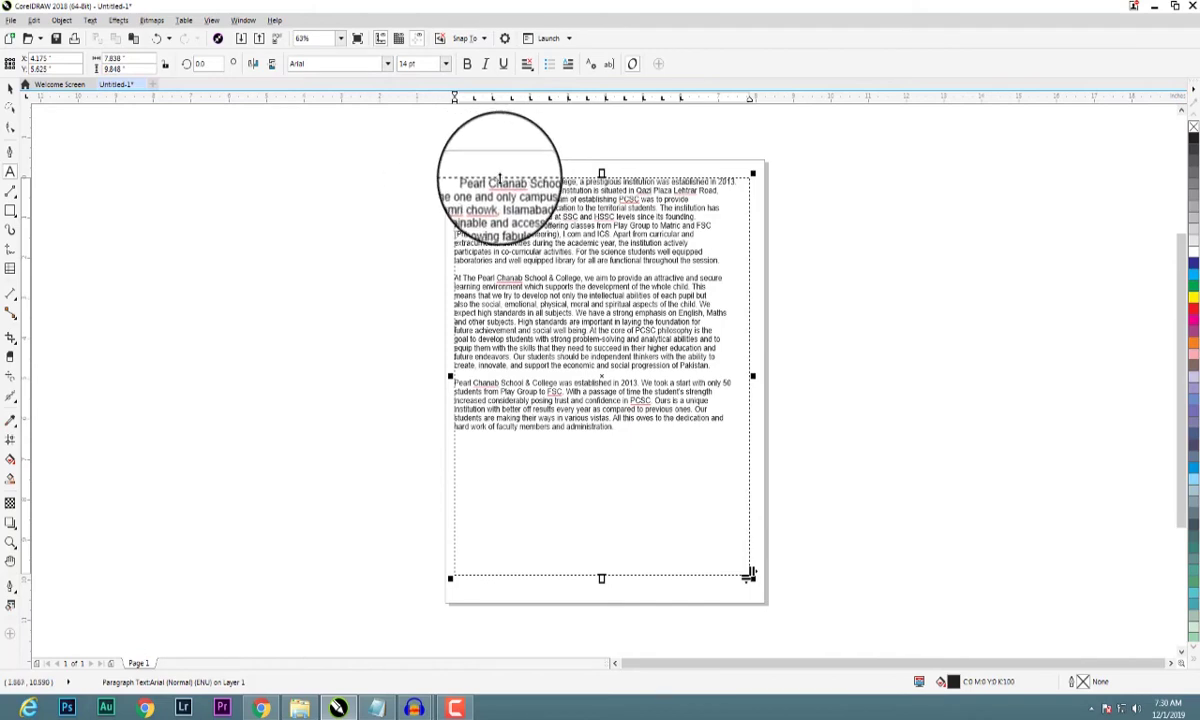
key(Tab)
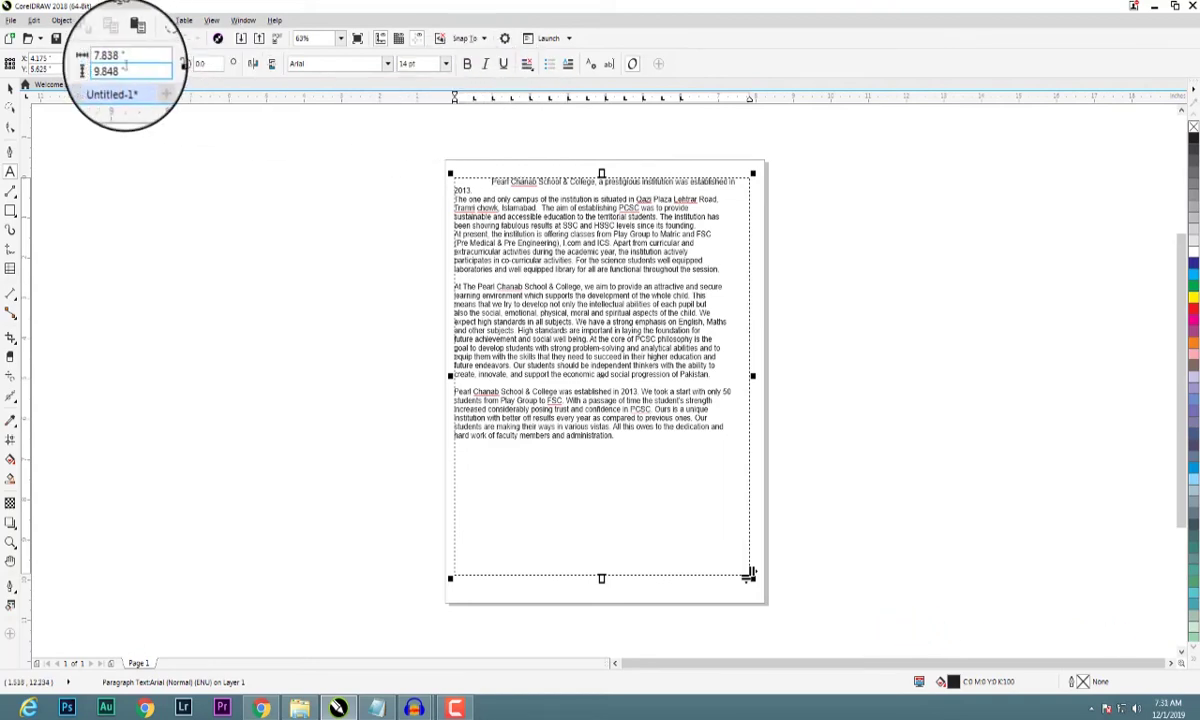
Change the 0.500 in tab stop's alignment from Left to Right in Tab Settings
click(91, 21)
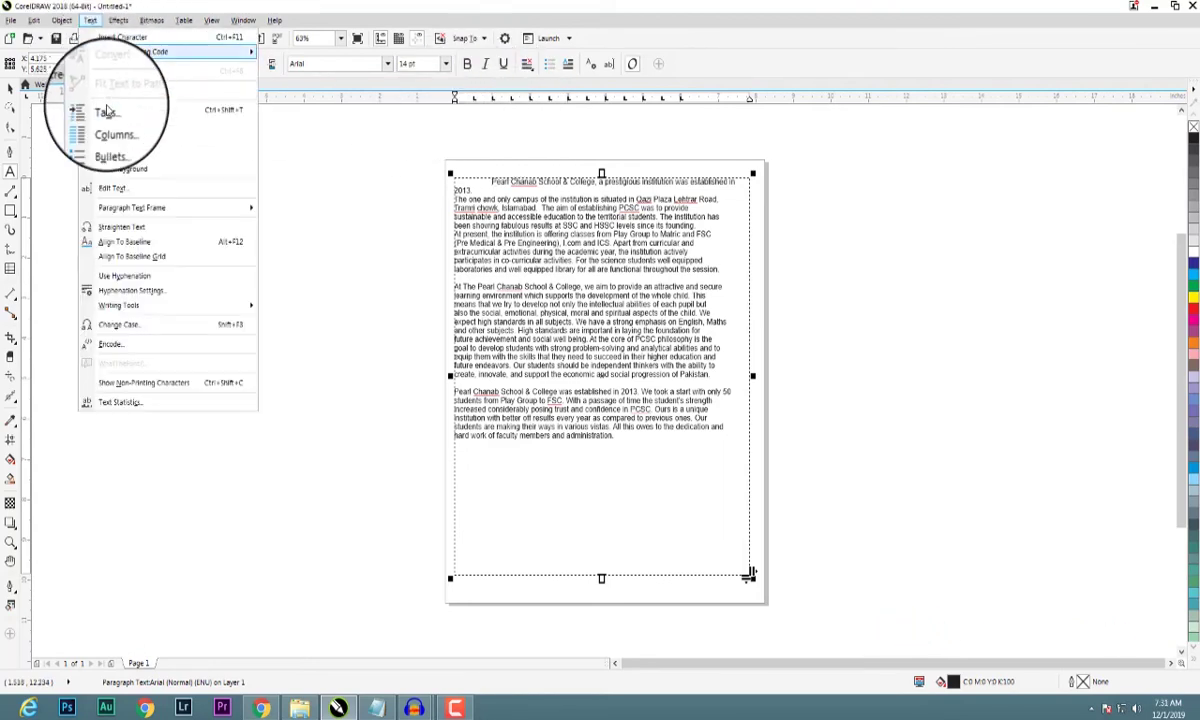
click(106, 110)
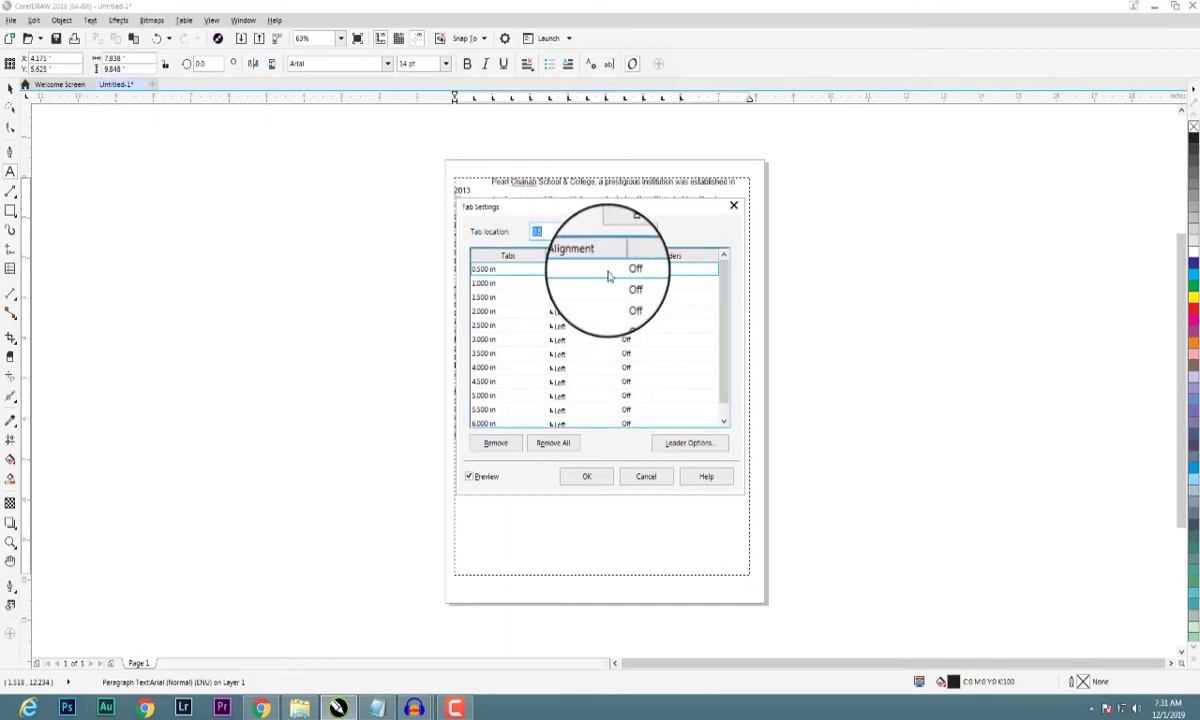
click(555, 276)
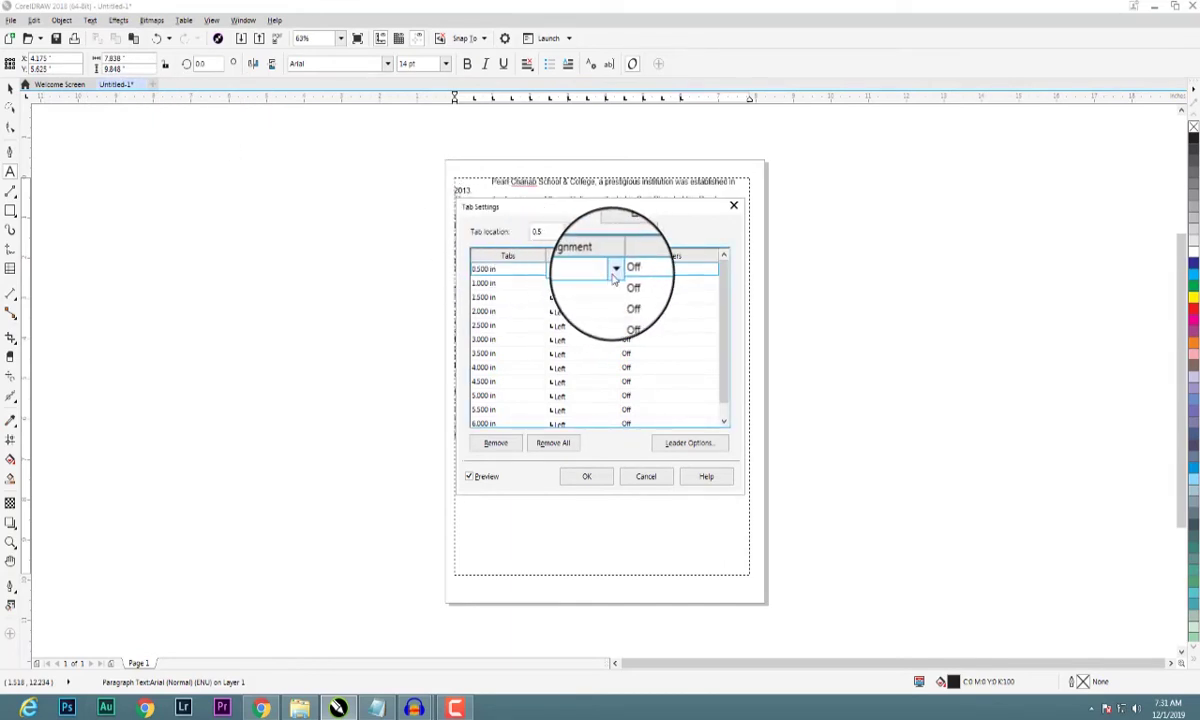
click(614, 278)
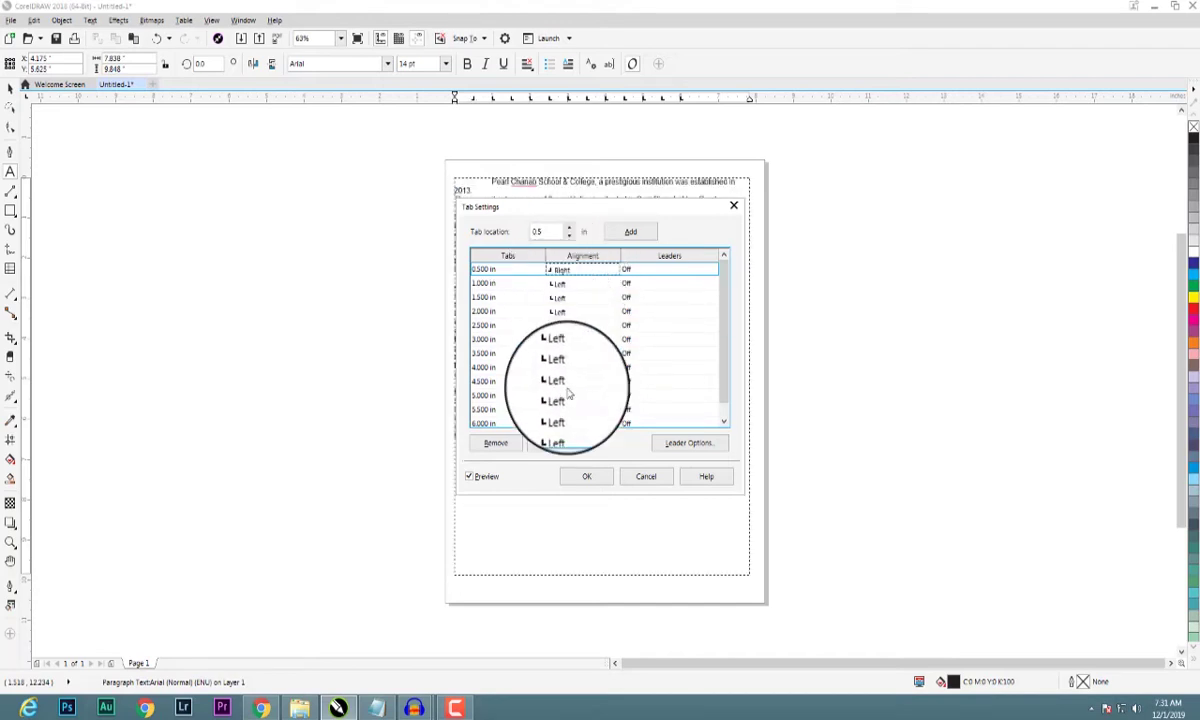
click(597, 477)
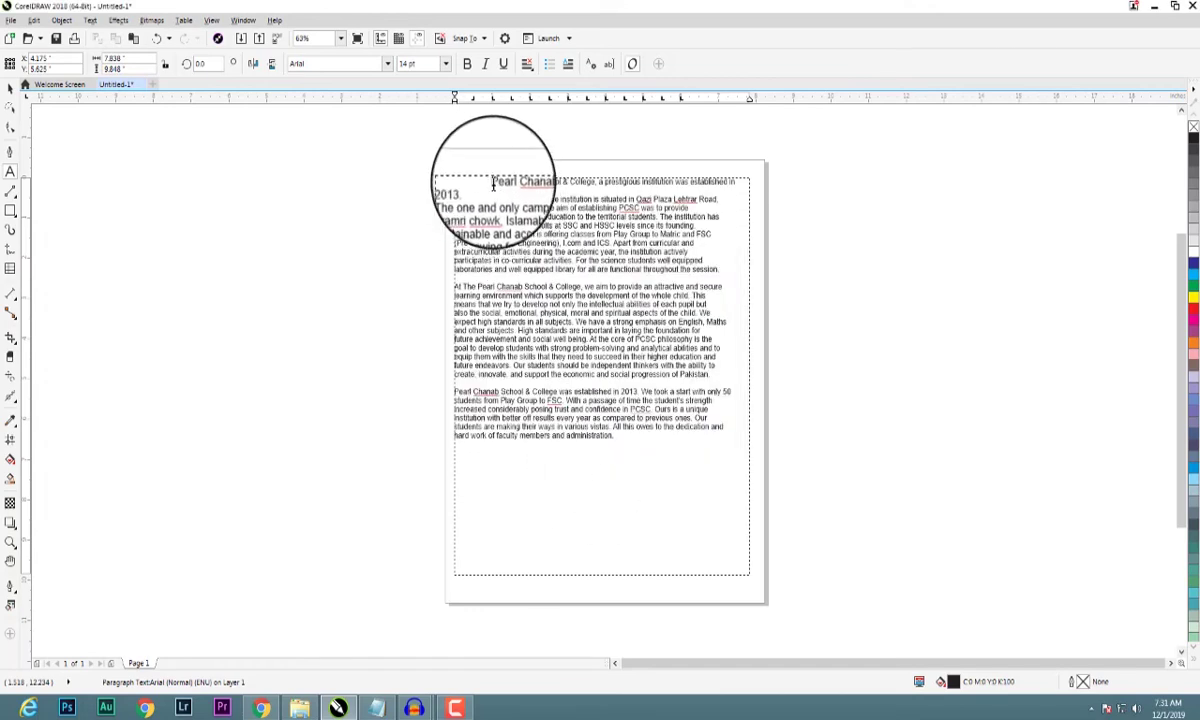
key(ctrl+z)
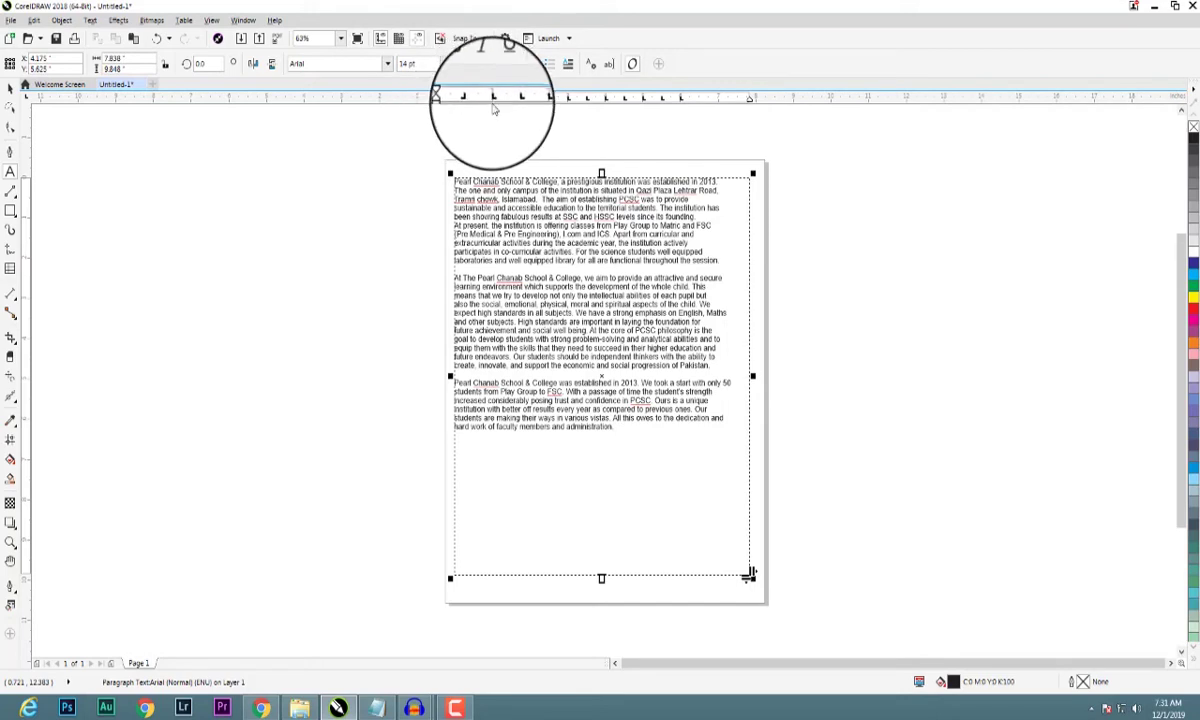
click(455, 184)
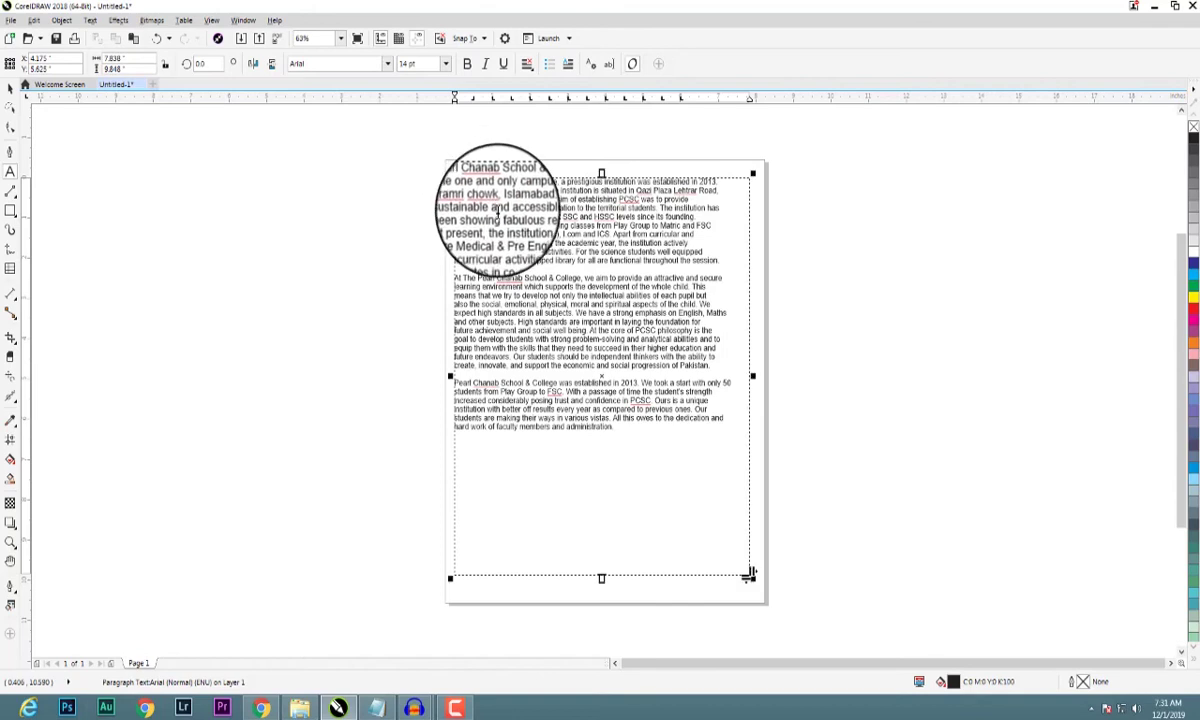
key(Tab)
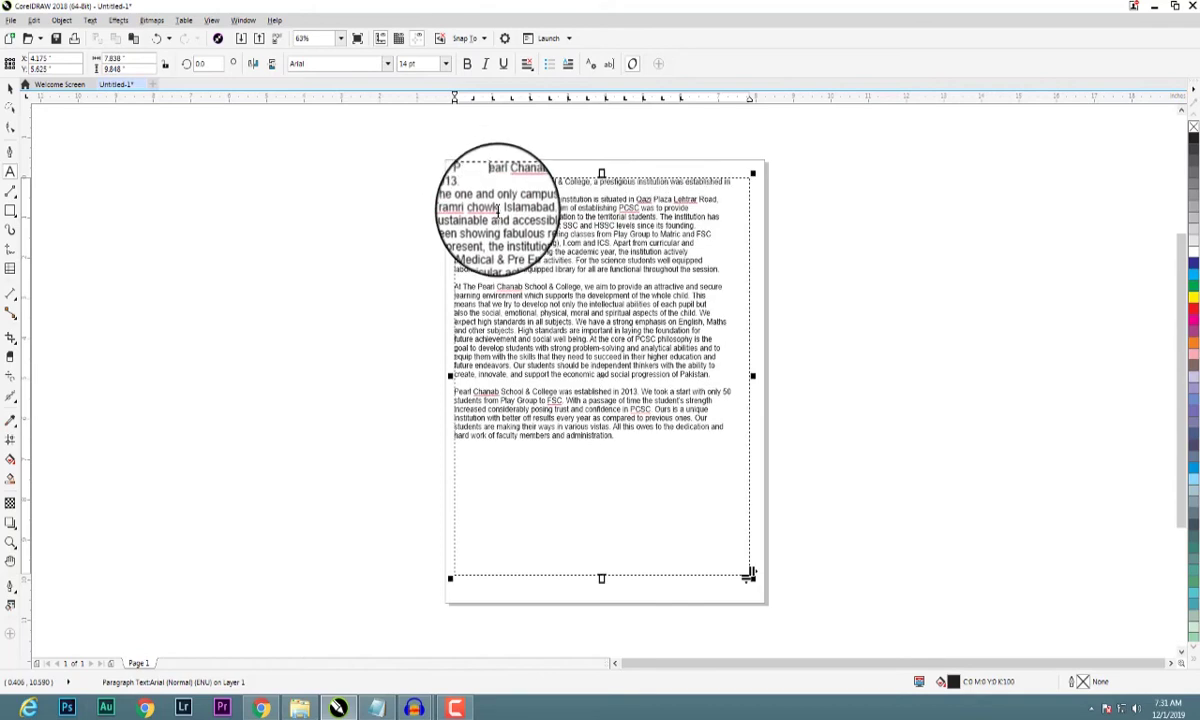
key(ctrl+z)
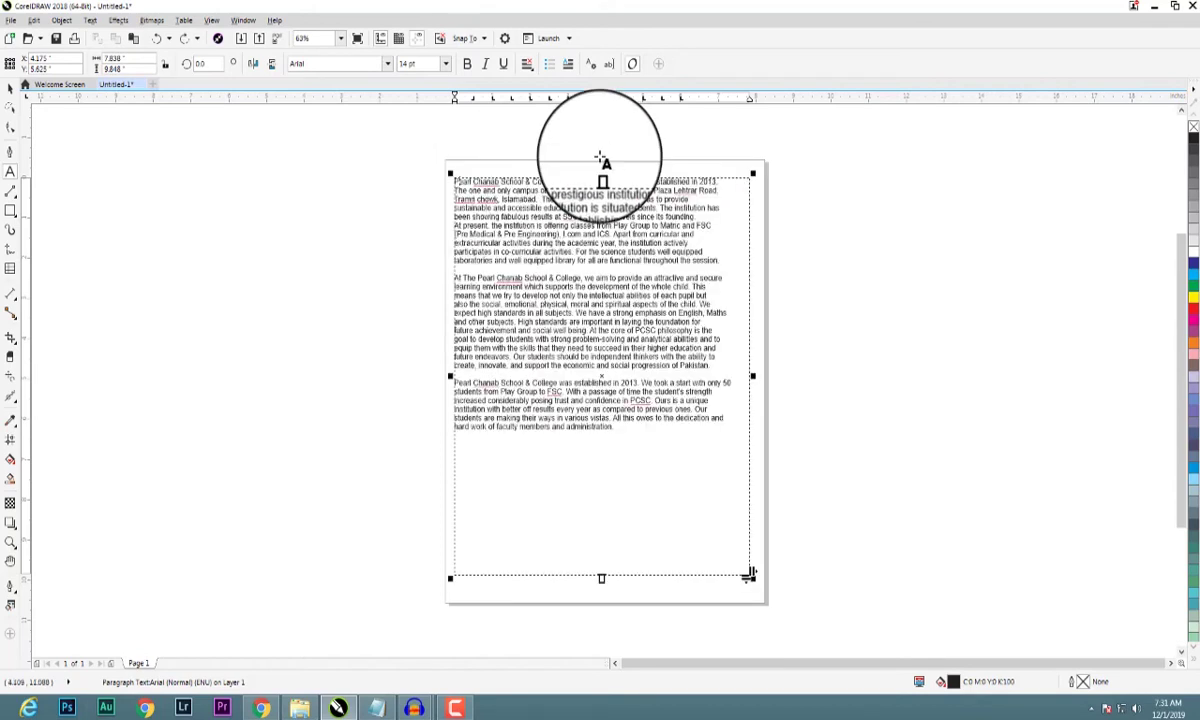
key(Tab)
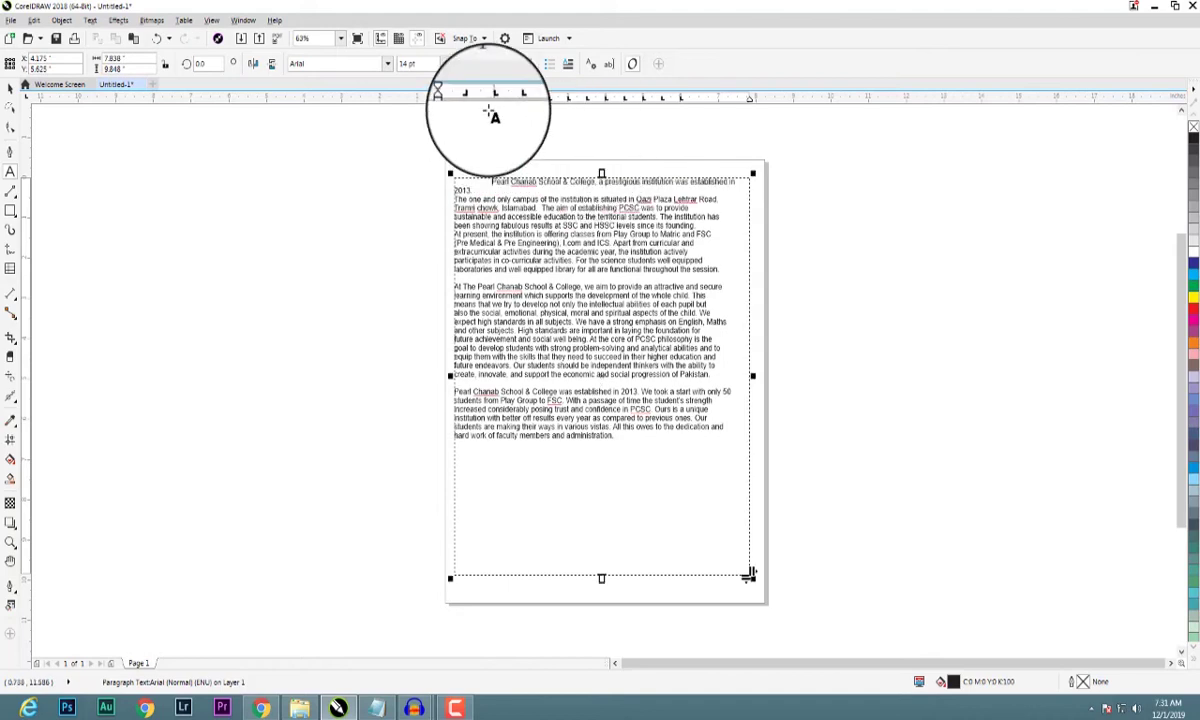
click(517, 177)
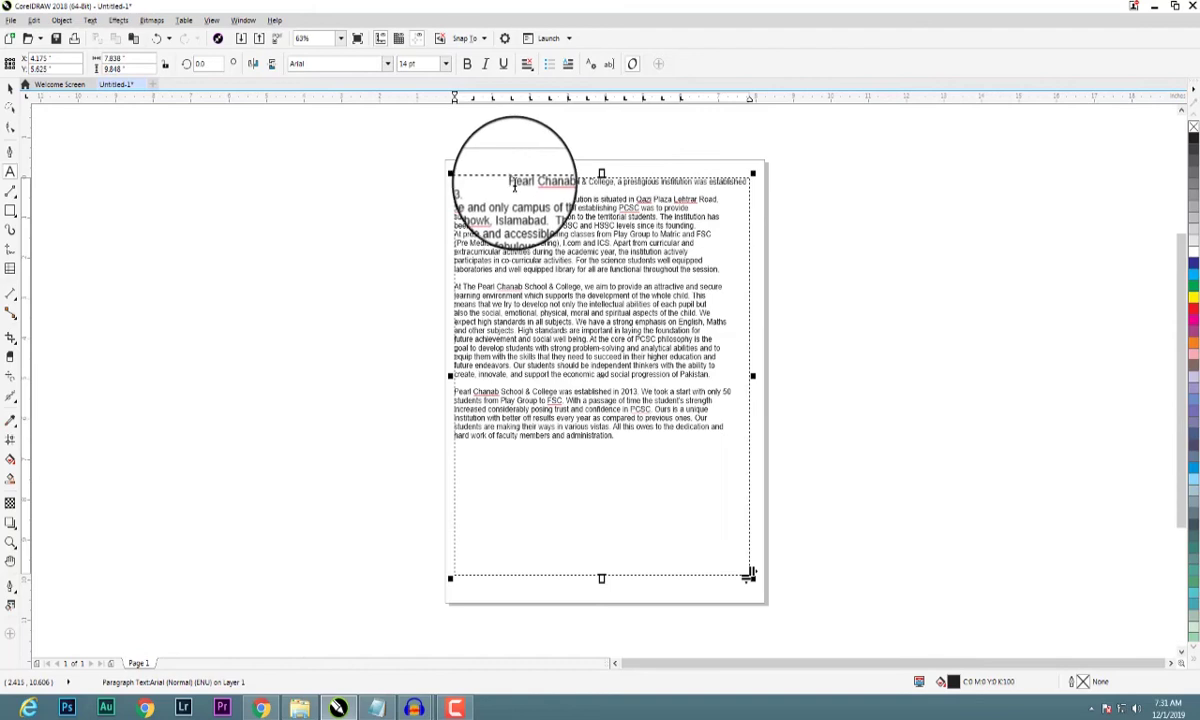
key(ctrl+z)
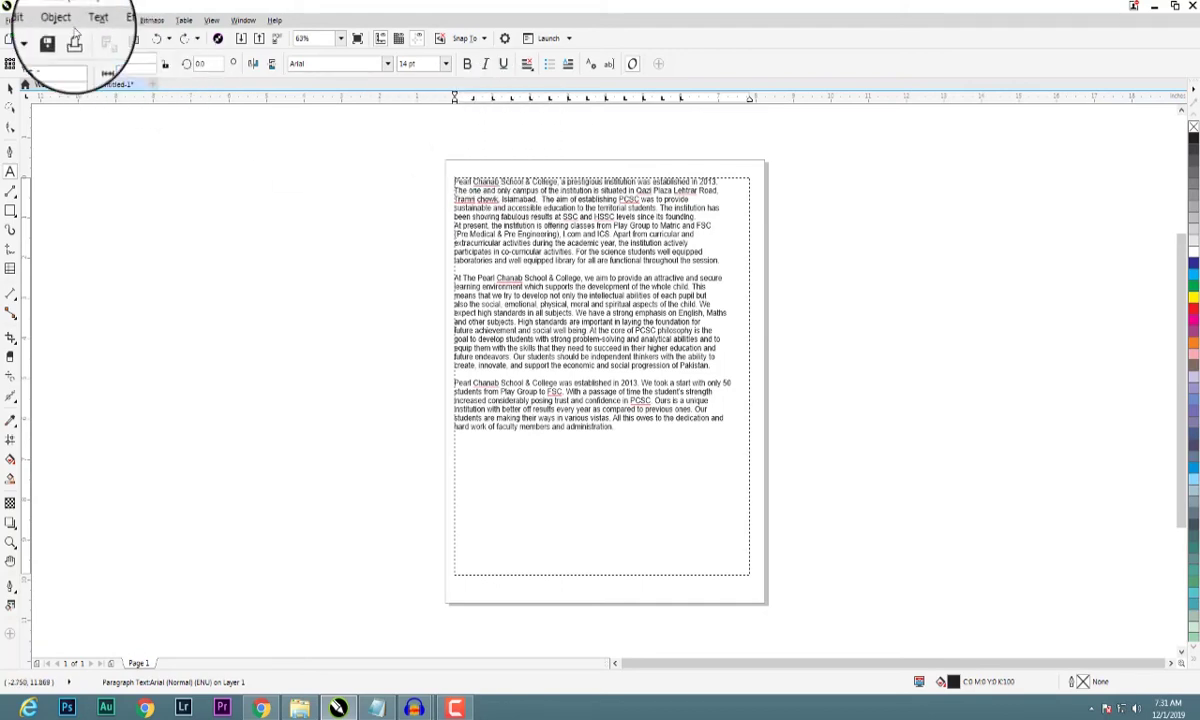
click(90, 20)
Raise the tab location to 0.51 in and make the first tab stop right-aligned
click(121, 110)
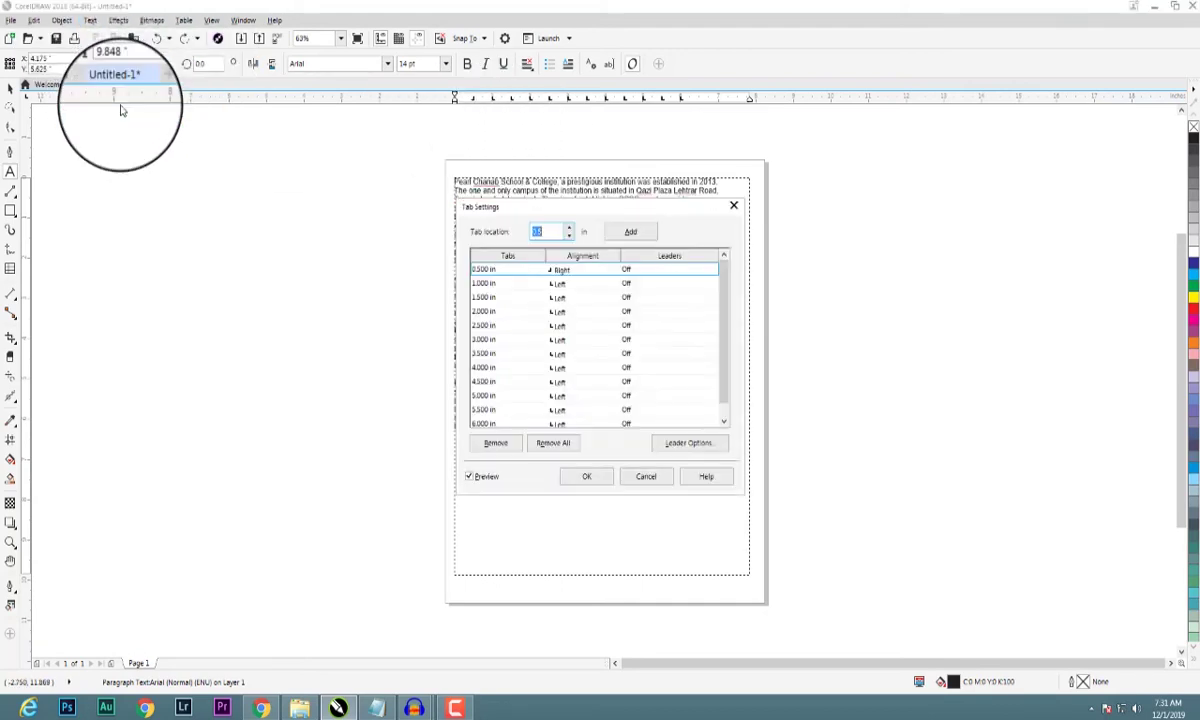
click(569, 229)
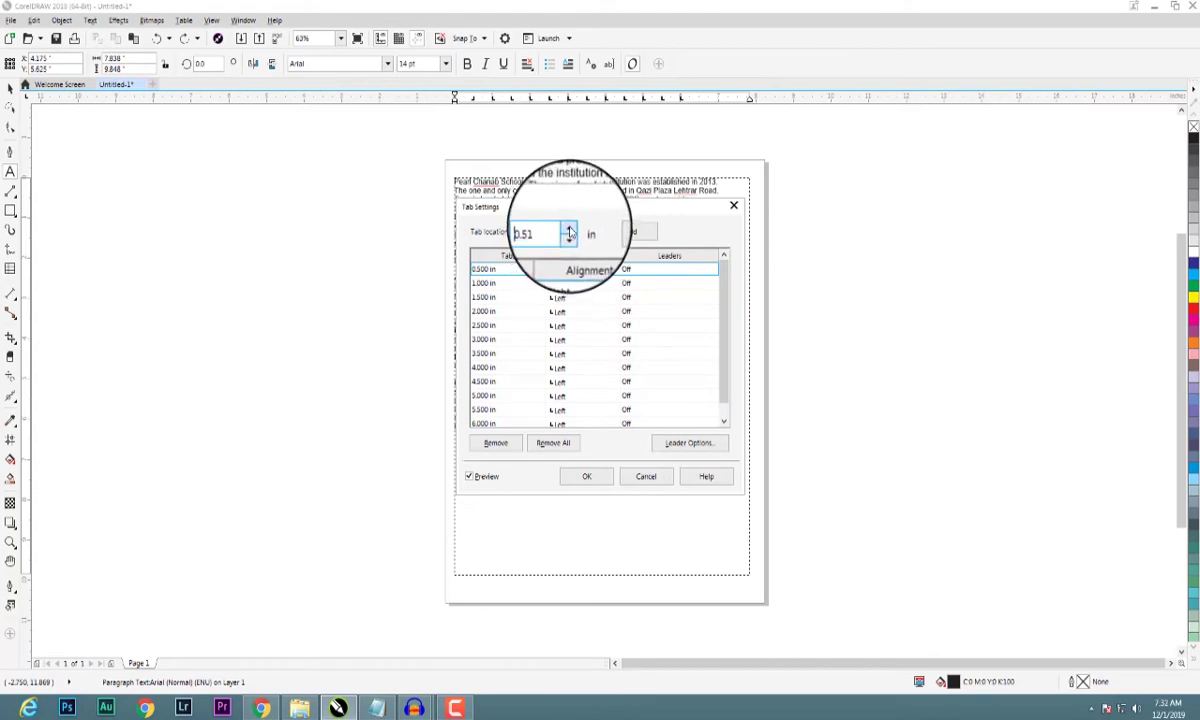
double_click(549, 233)
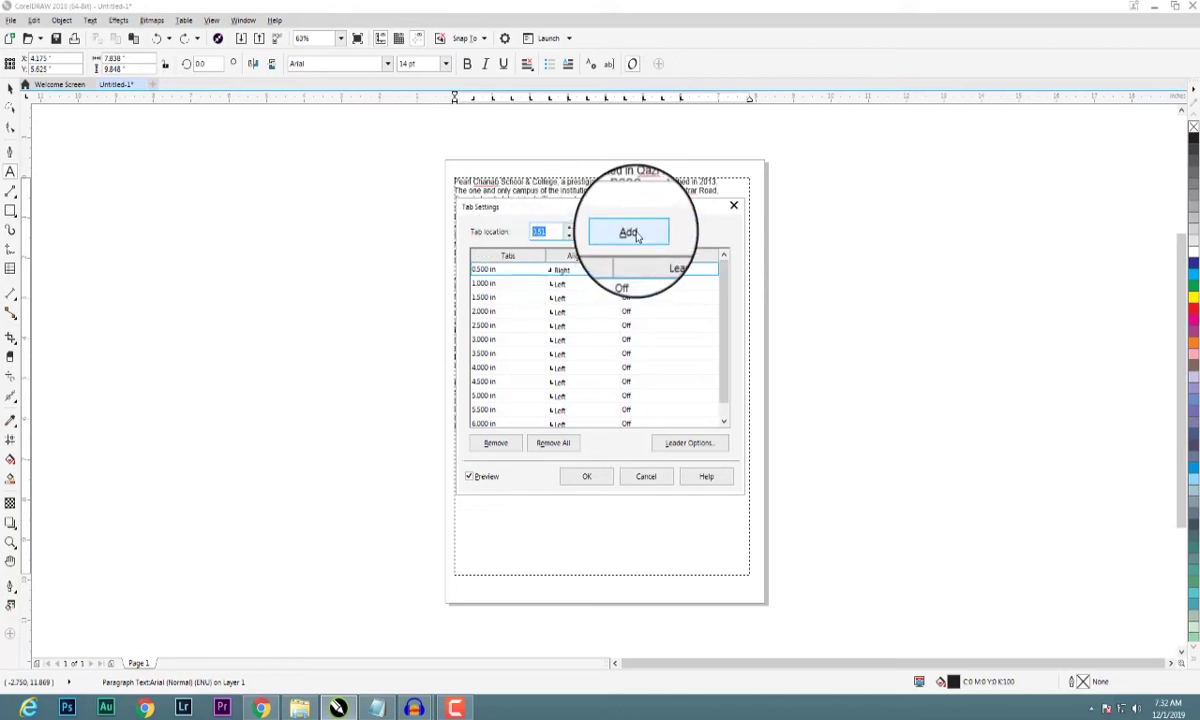
drag(720, 295, 723, 343)
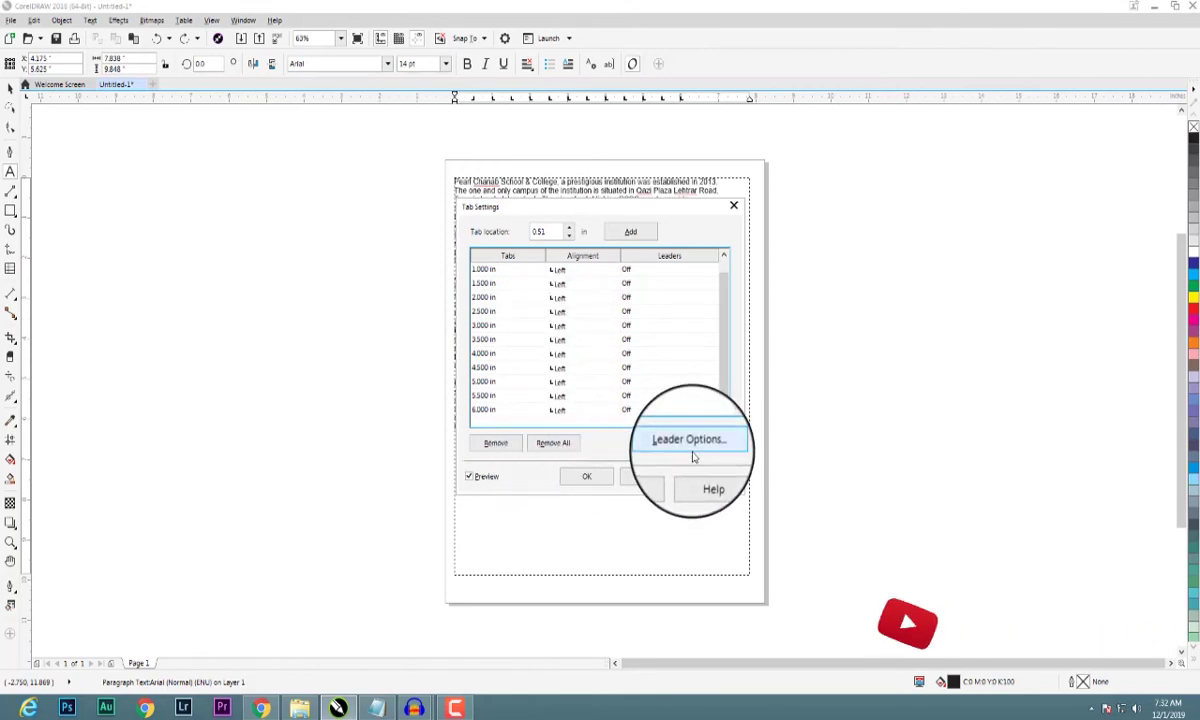
click(690, 441)
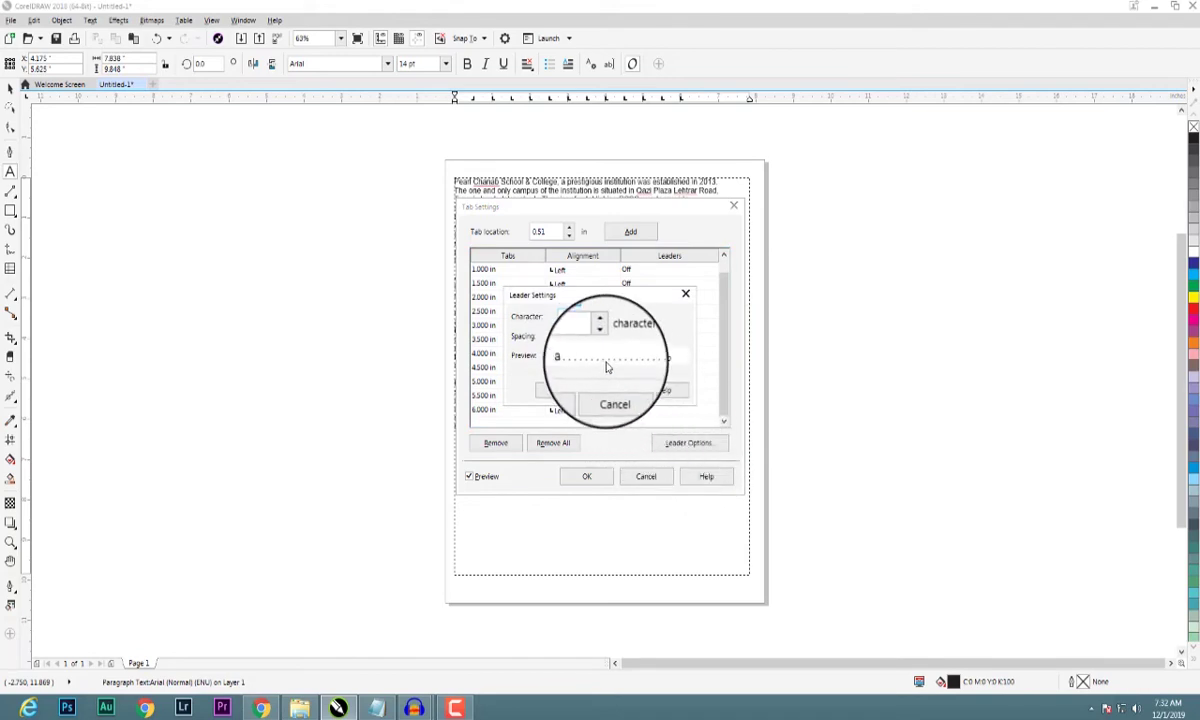
click(588, 318)
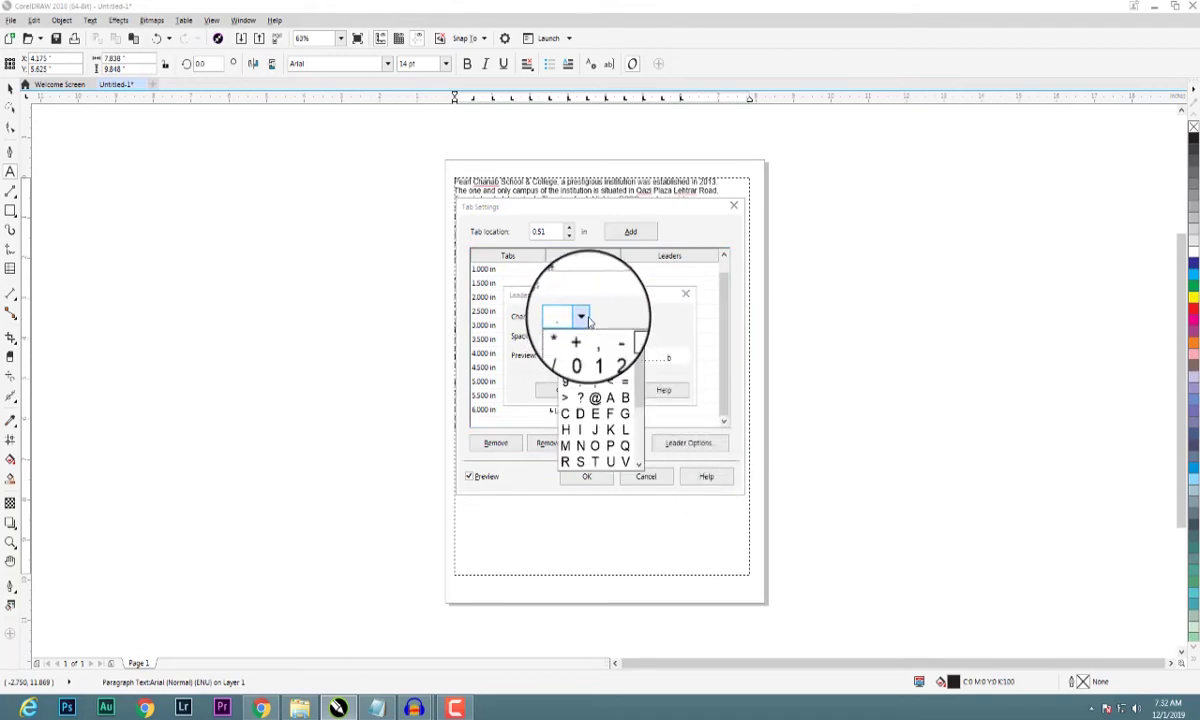
click(584, 320)
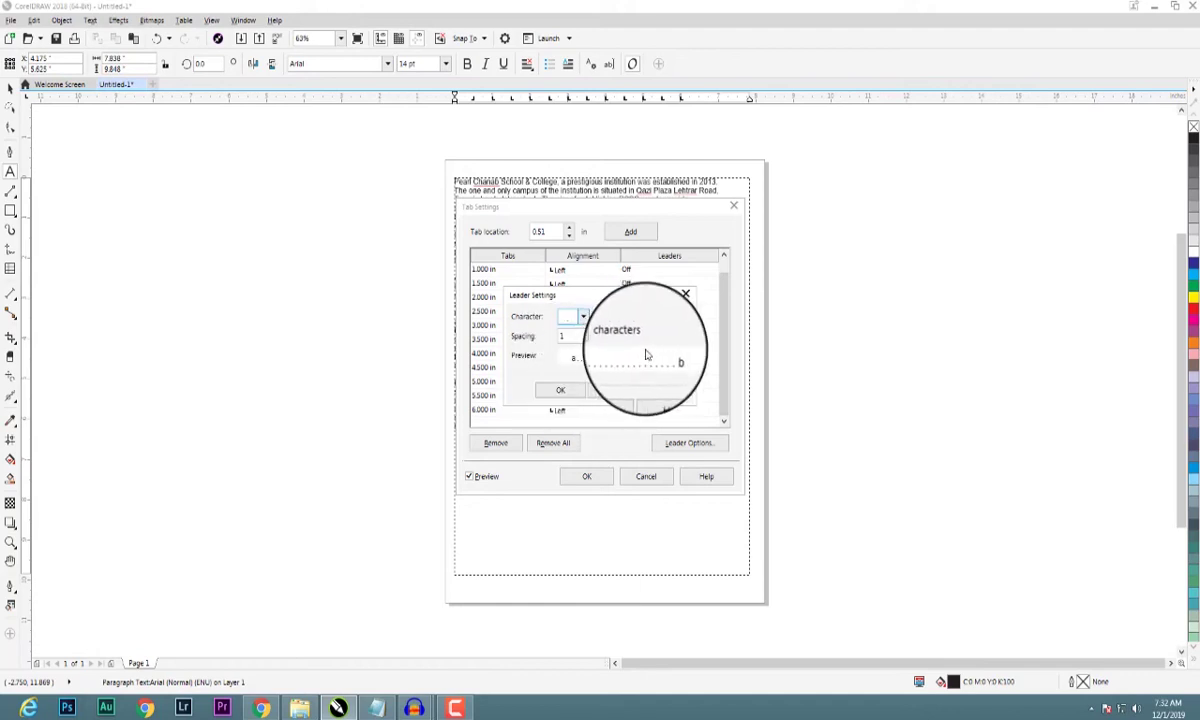
click(560, 390)
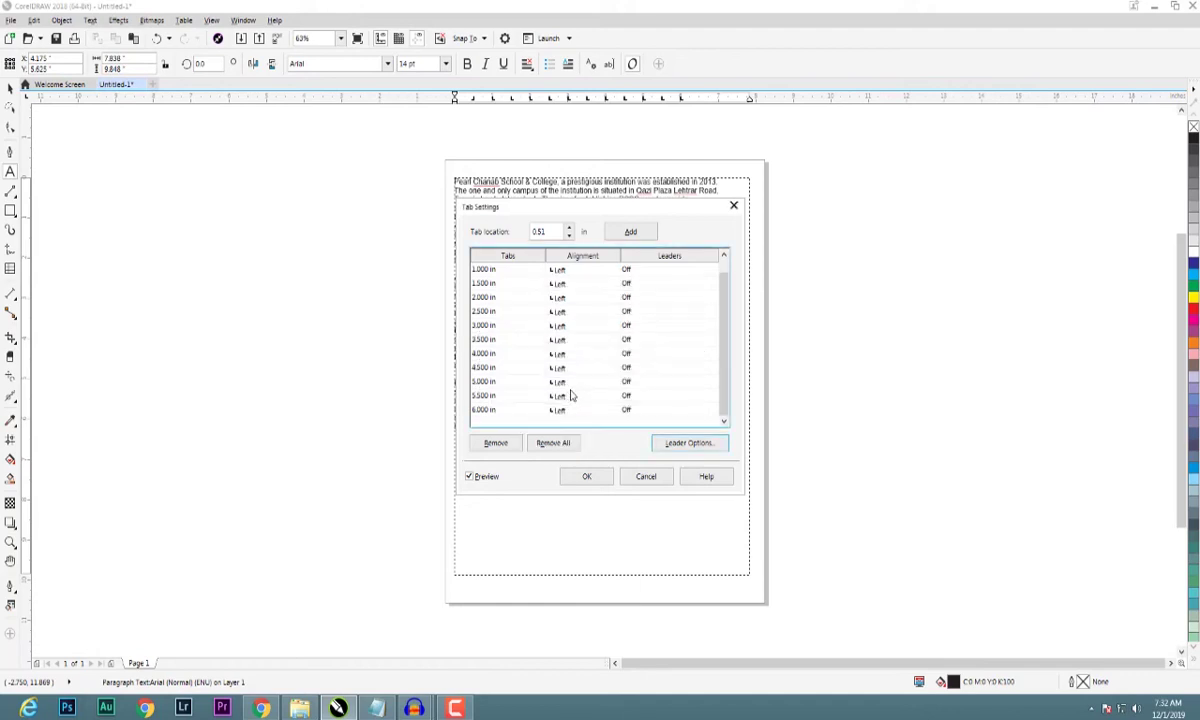
click(734, 207)
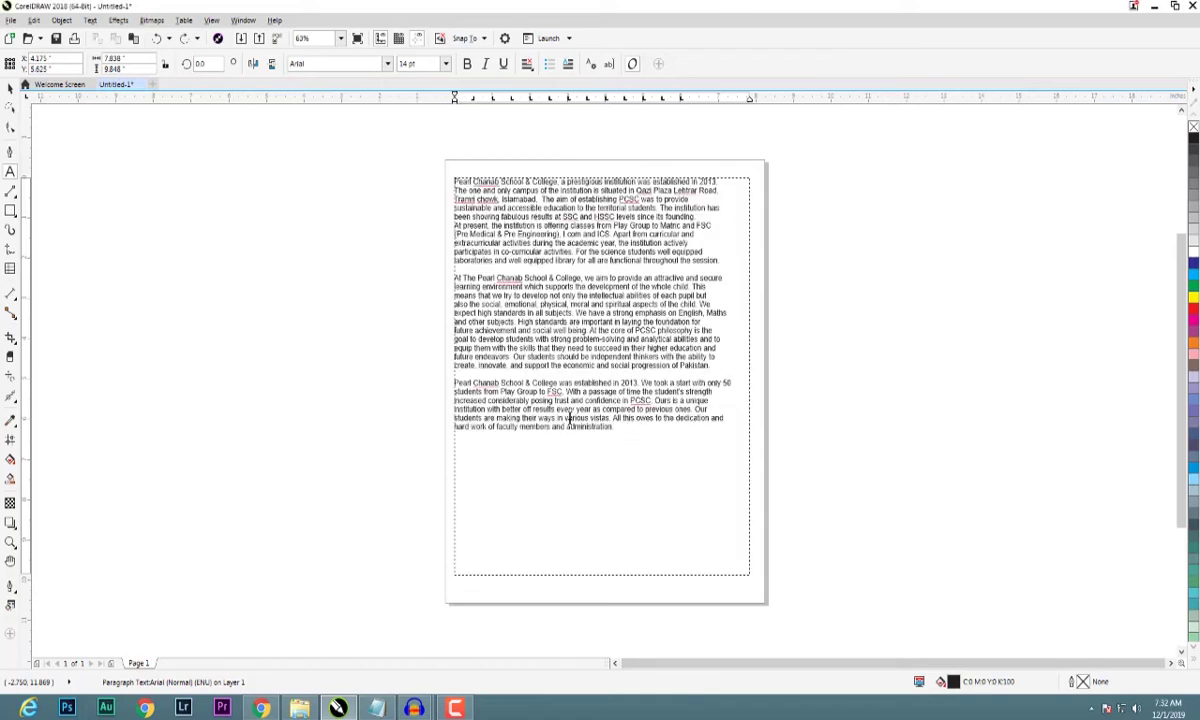
Check Column Settings showing one 7.838 in column with 0.000 in gutter, cancel, and reopen it
click(89, 21)
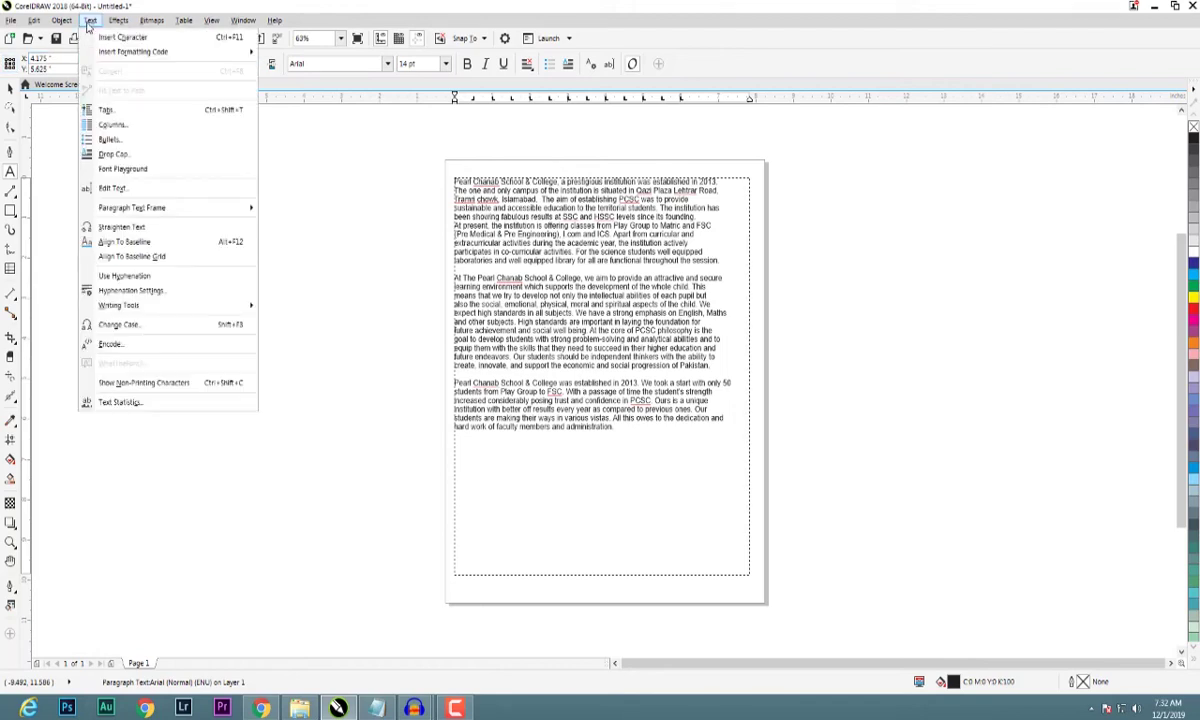
click(112, 127)
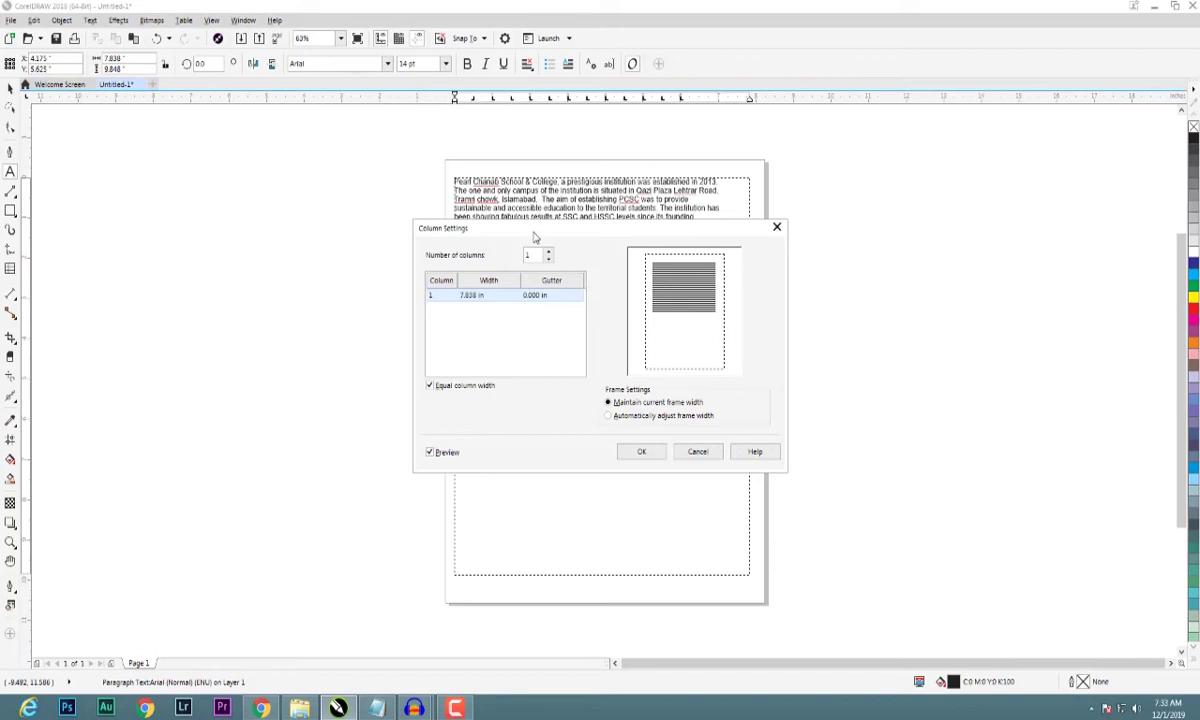
drag(535, 237, 596, 236)
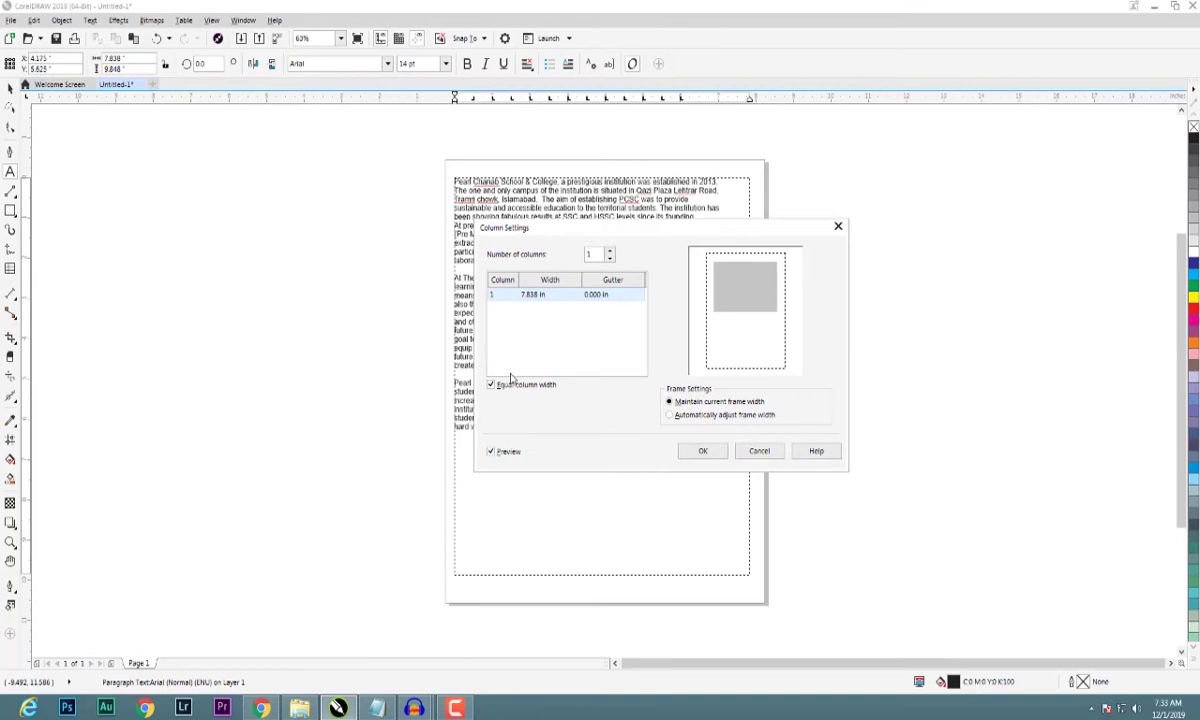
click(762, 452)
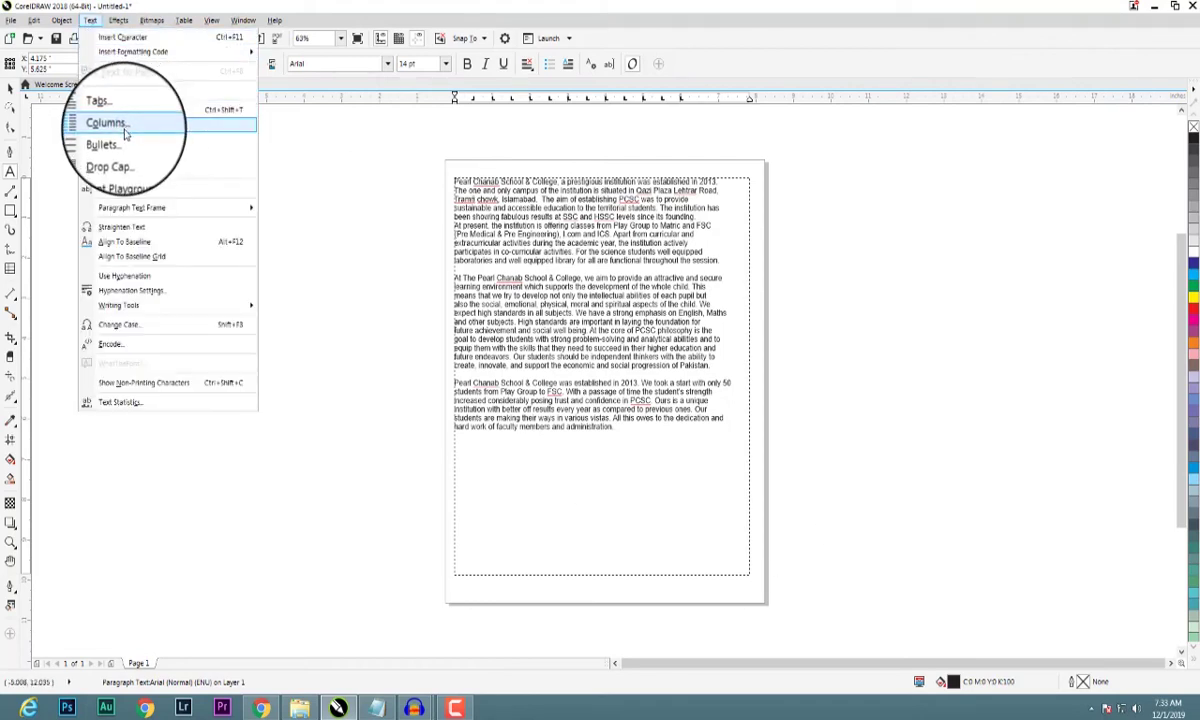
click(110, 123)
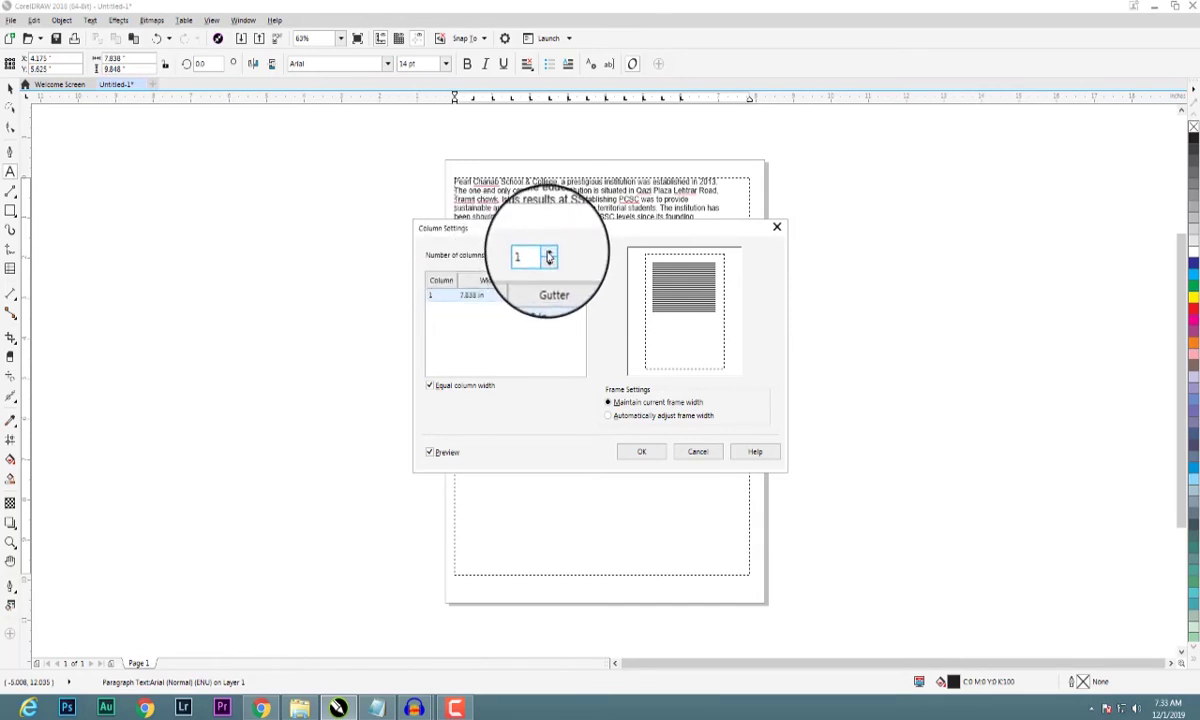
Set 2 columns, previewing 3.669 in wide columns with a 0.5 in gutter
click(548, 256)
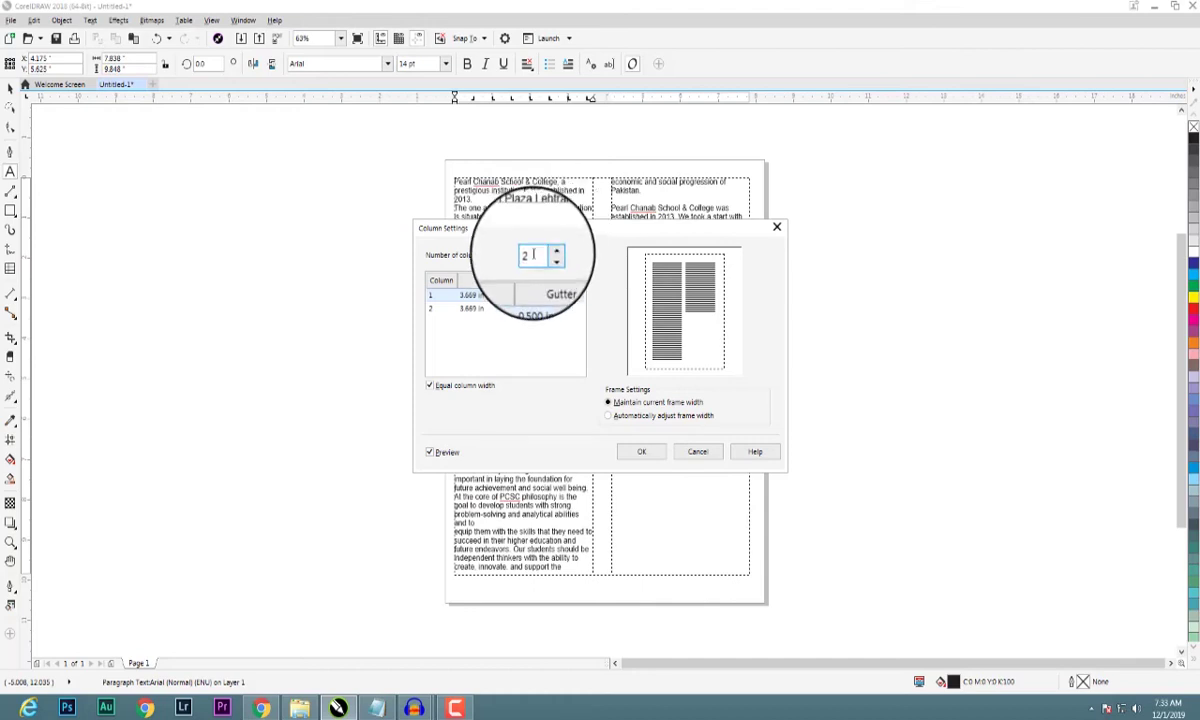
drag(548, 229, 785, 201)
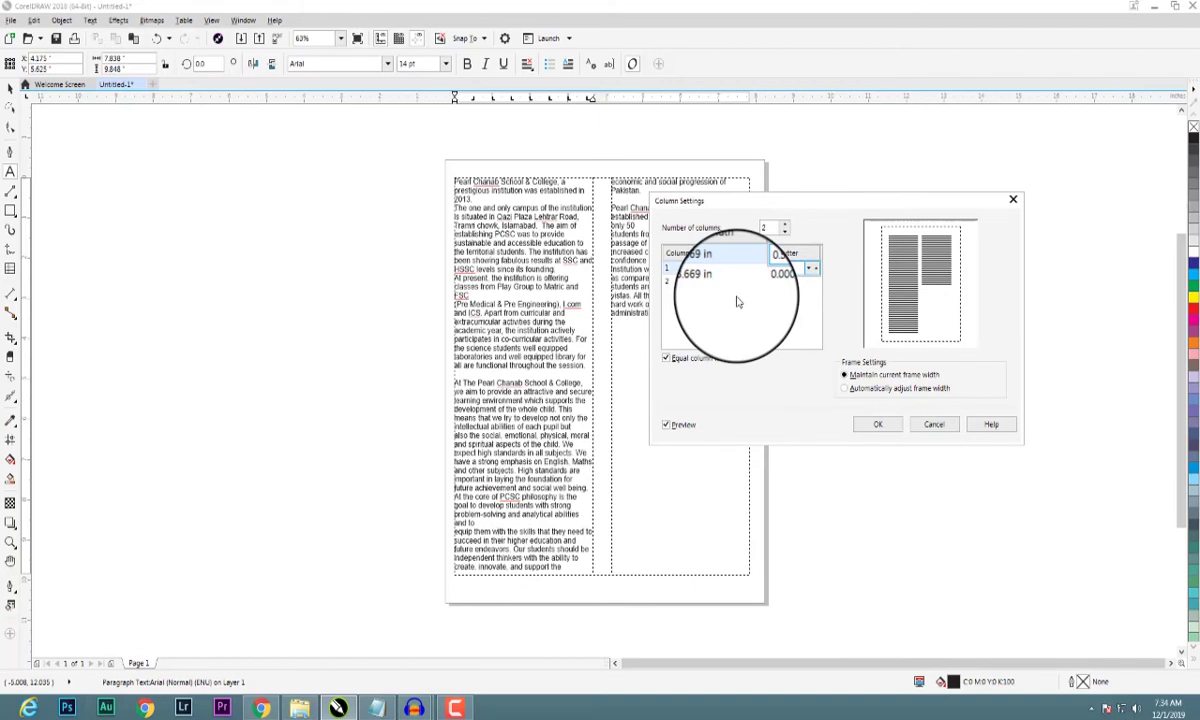
Try a 4 in first-column width and toggle equal column widths, then cancel all column changes
click(703, 271)
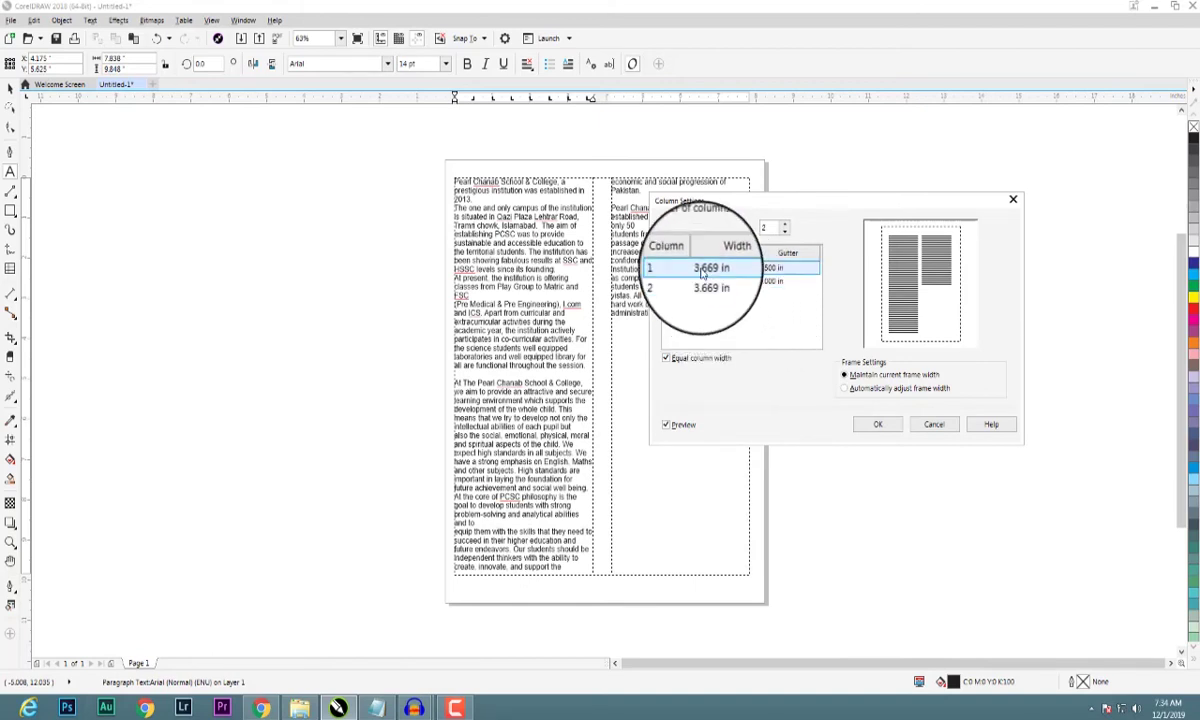
click(712, 268)
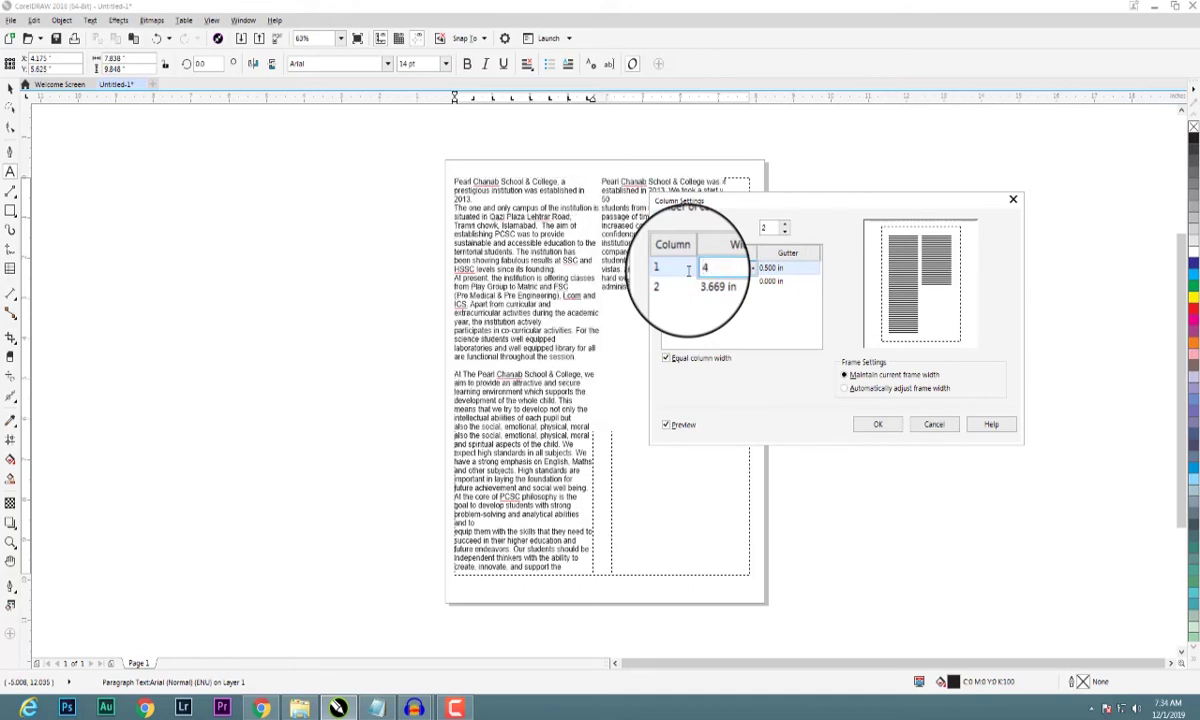
key(Tab)
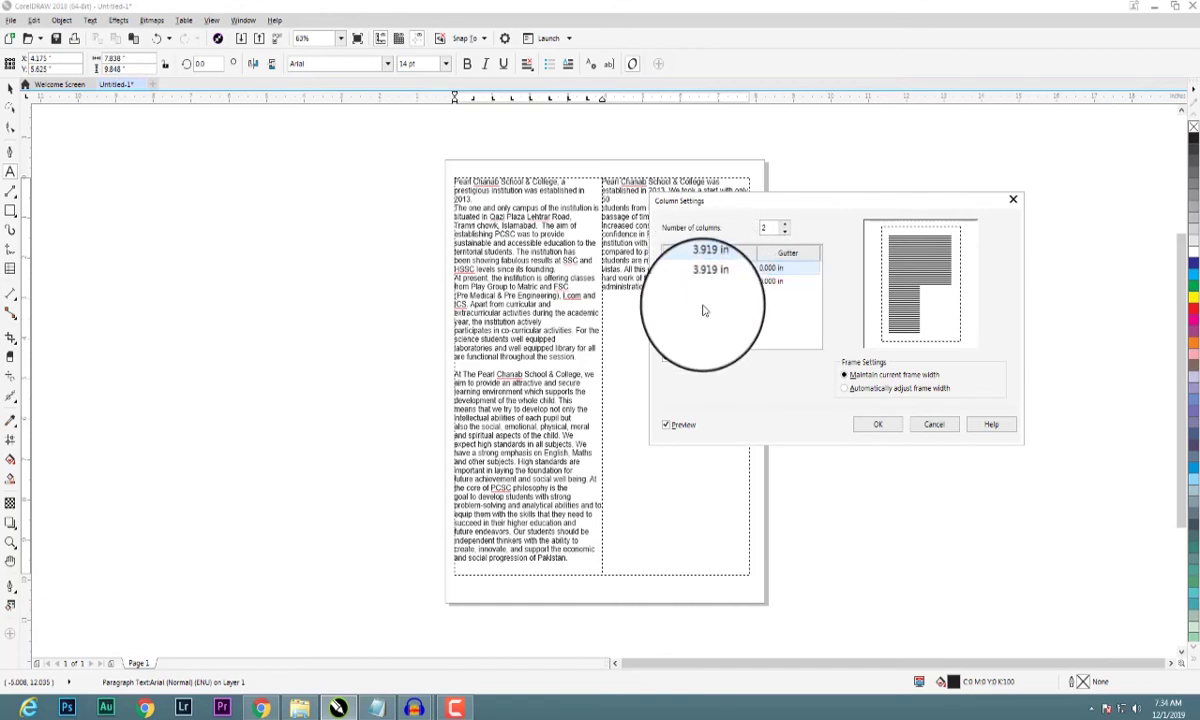
click(665, 360)
click(668, 360)
click(712, 272)
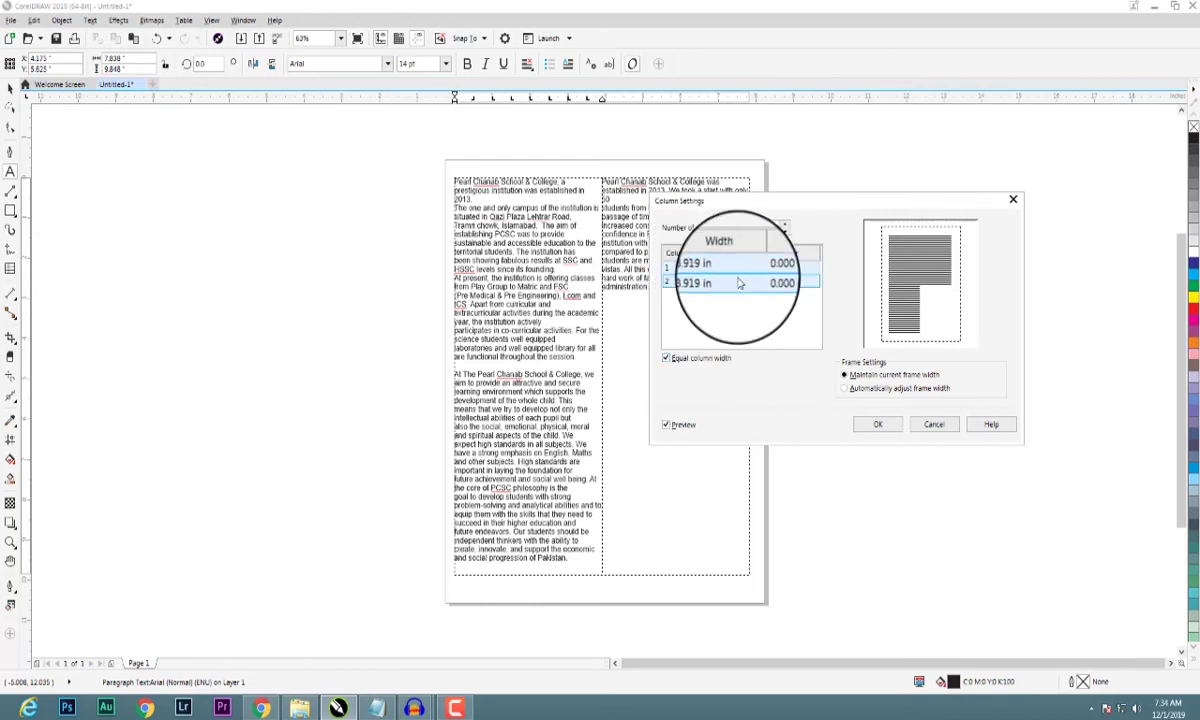
click(935, 425)
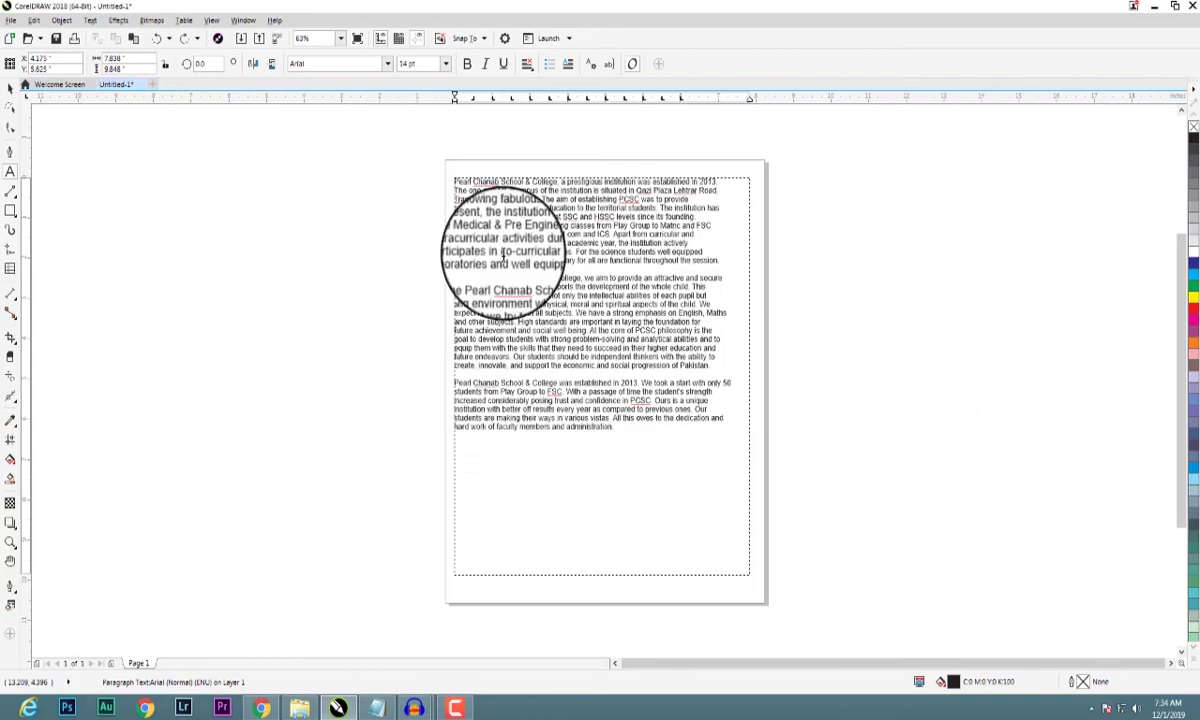
Set the school text to 2 columns of 3.669 in each via Text > Columns
click(91, 21)
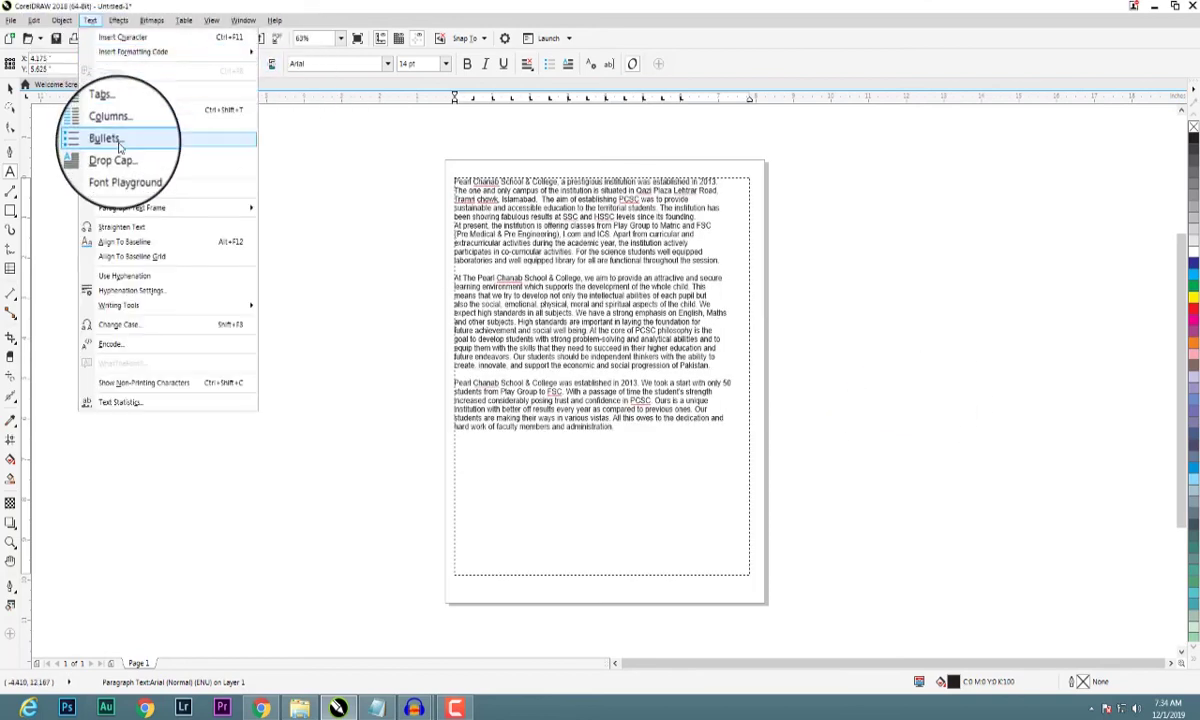
click(110, 125)
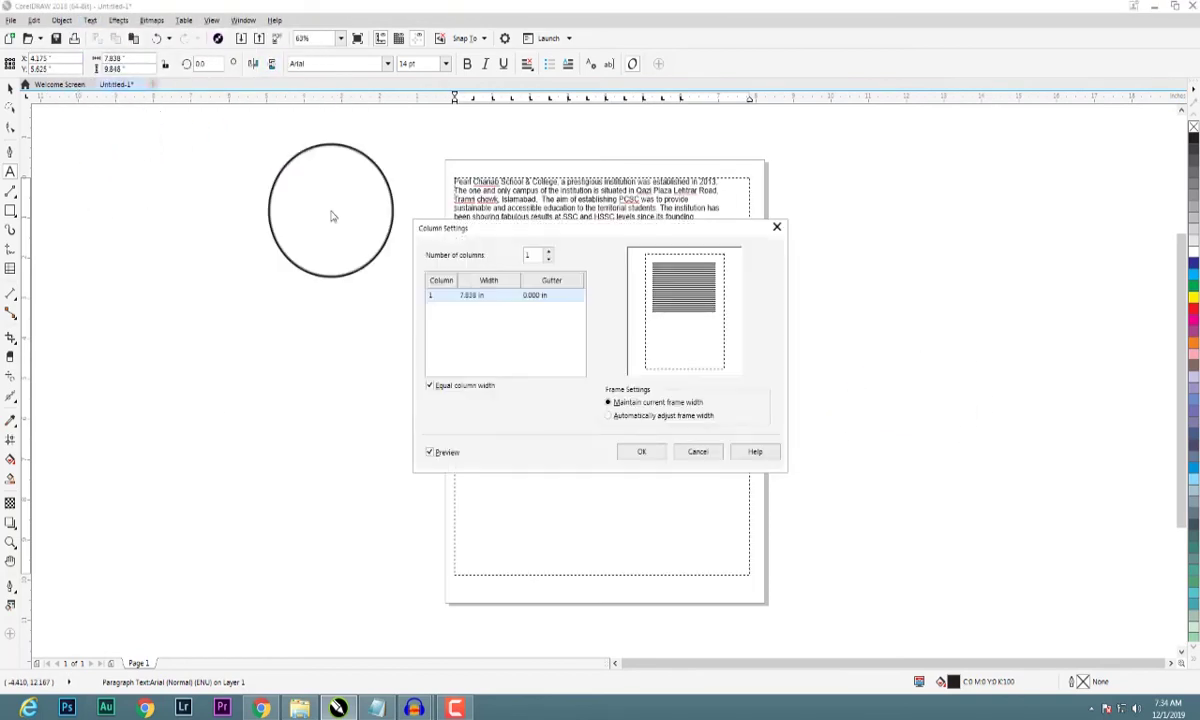
drag(517, 240, 712, 248)
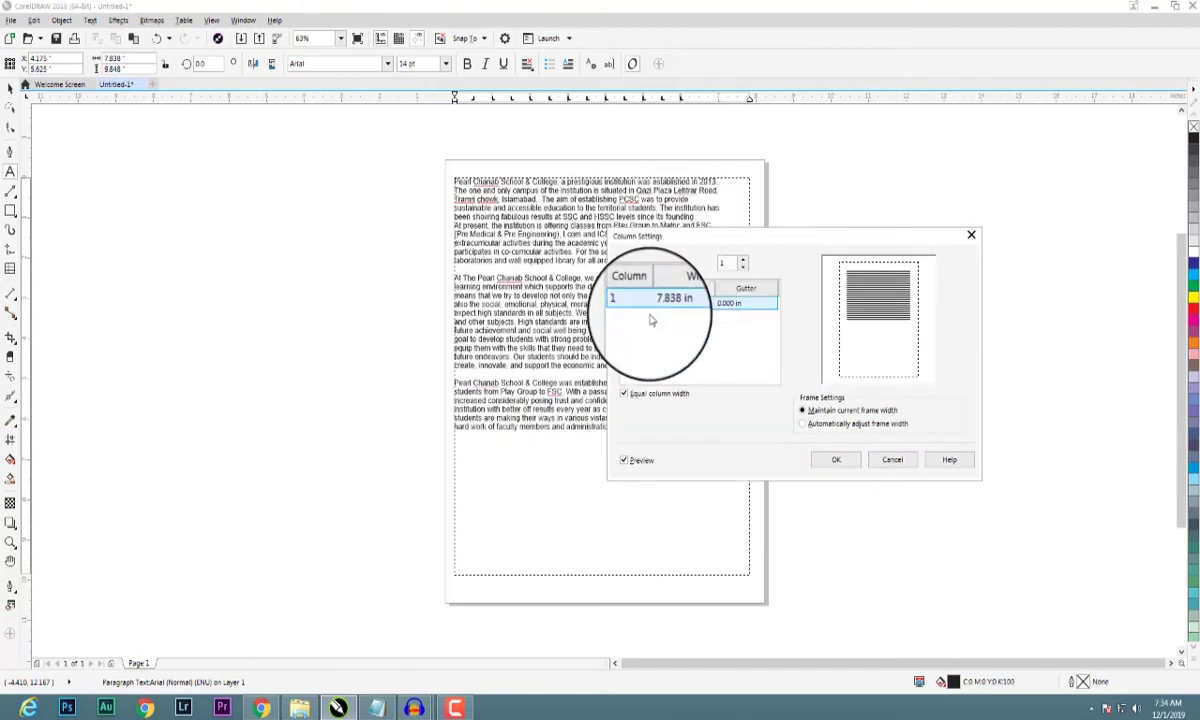
double_click(709, 263)
text(2)
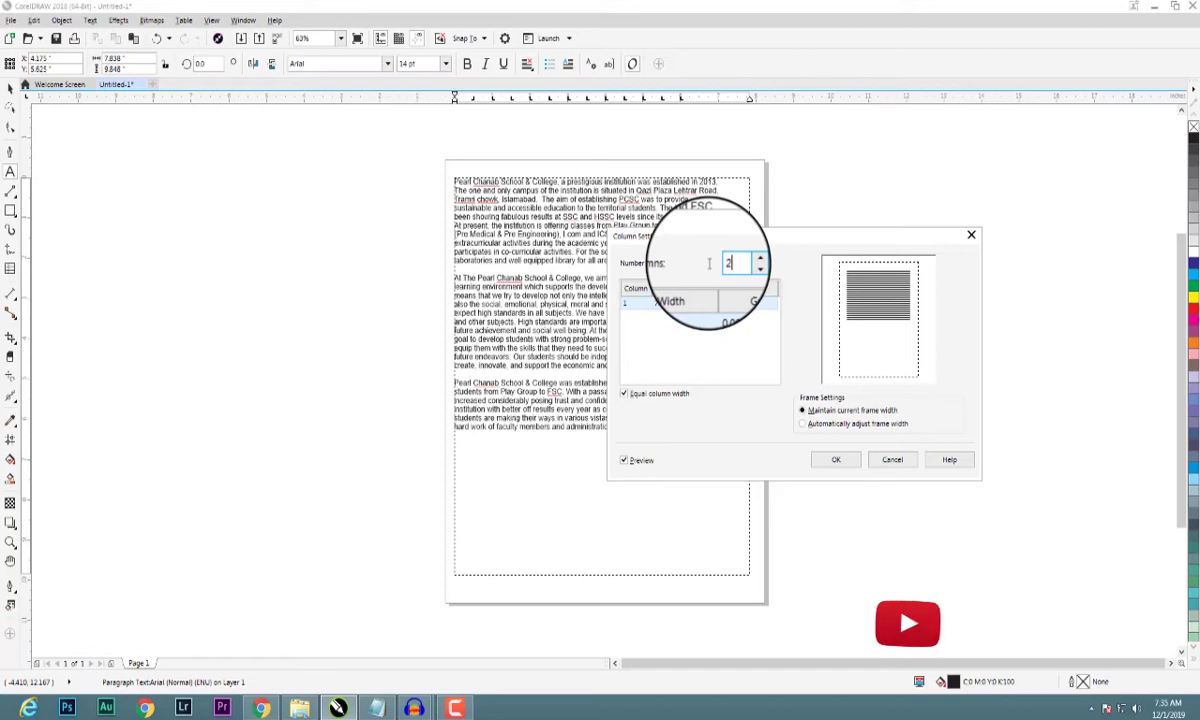
key(Tab)
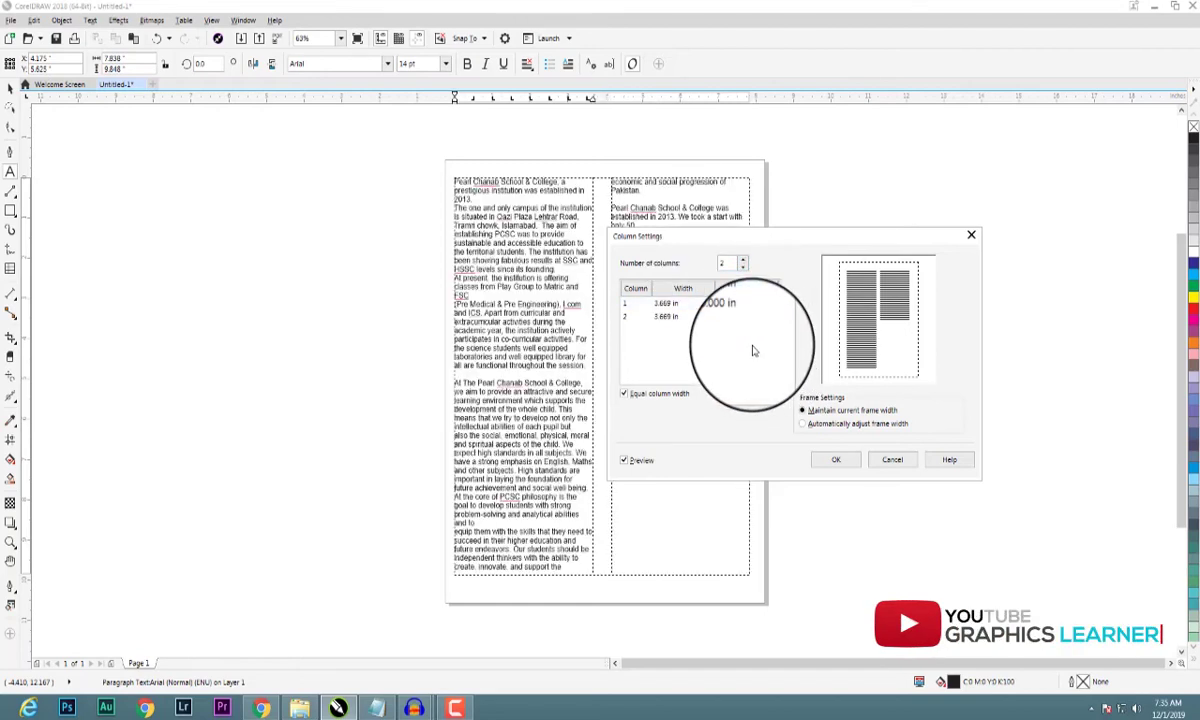
click(682, 304)
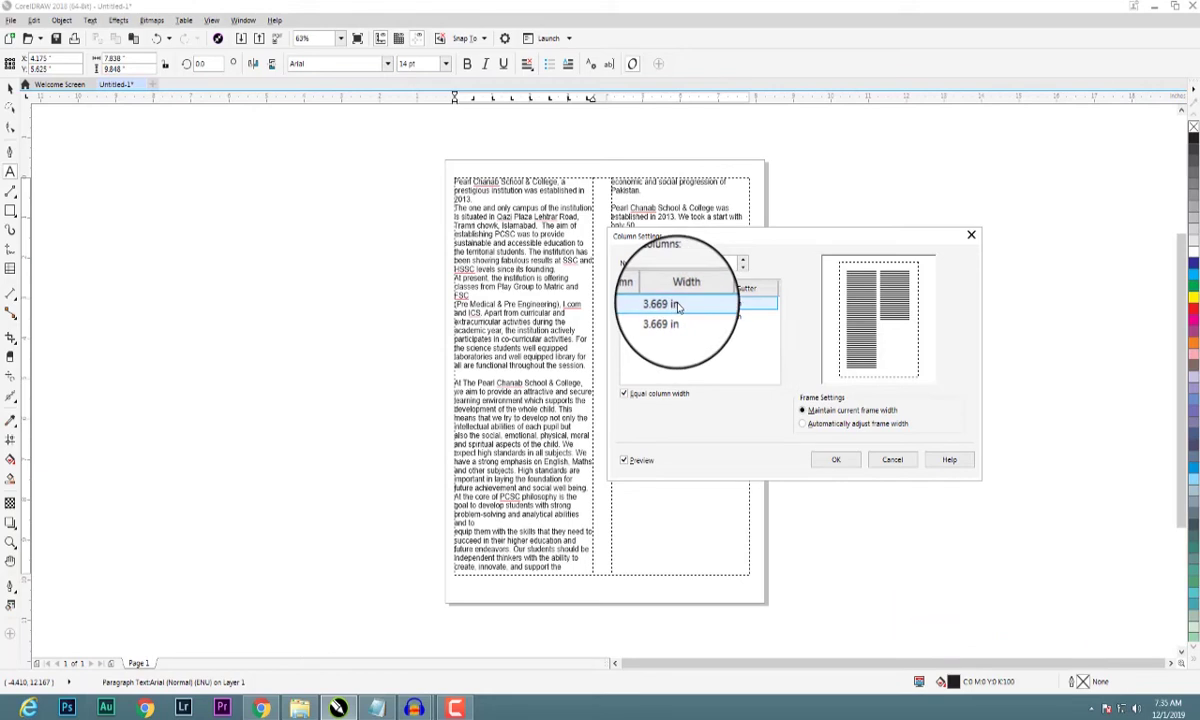
click(682, 305)
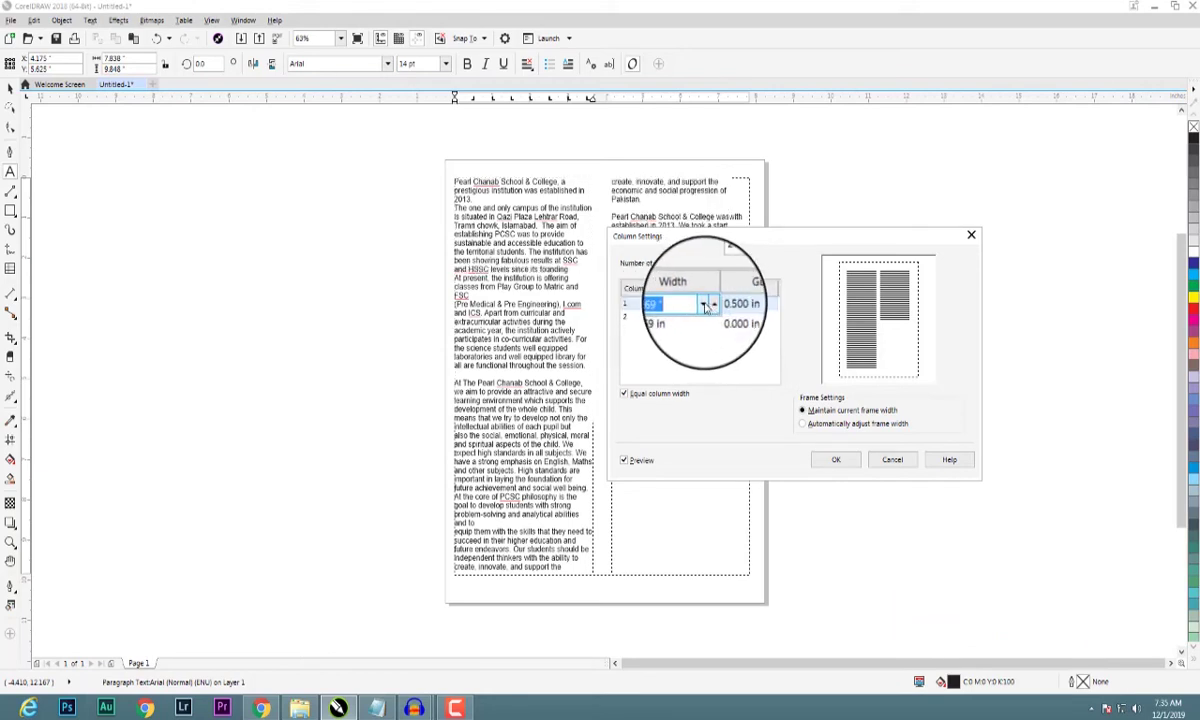
Adjust the gap between the two columns to 0.560 in
click(704, 306)
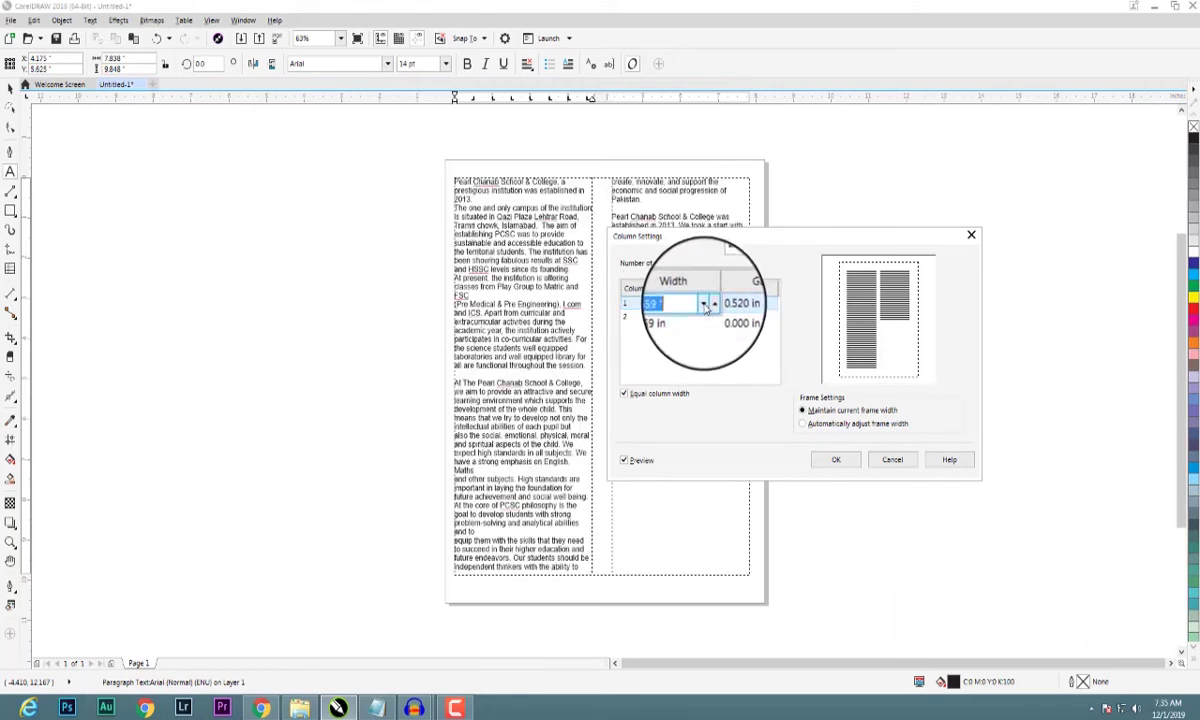
click(704, 306)
click(704, 306)
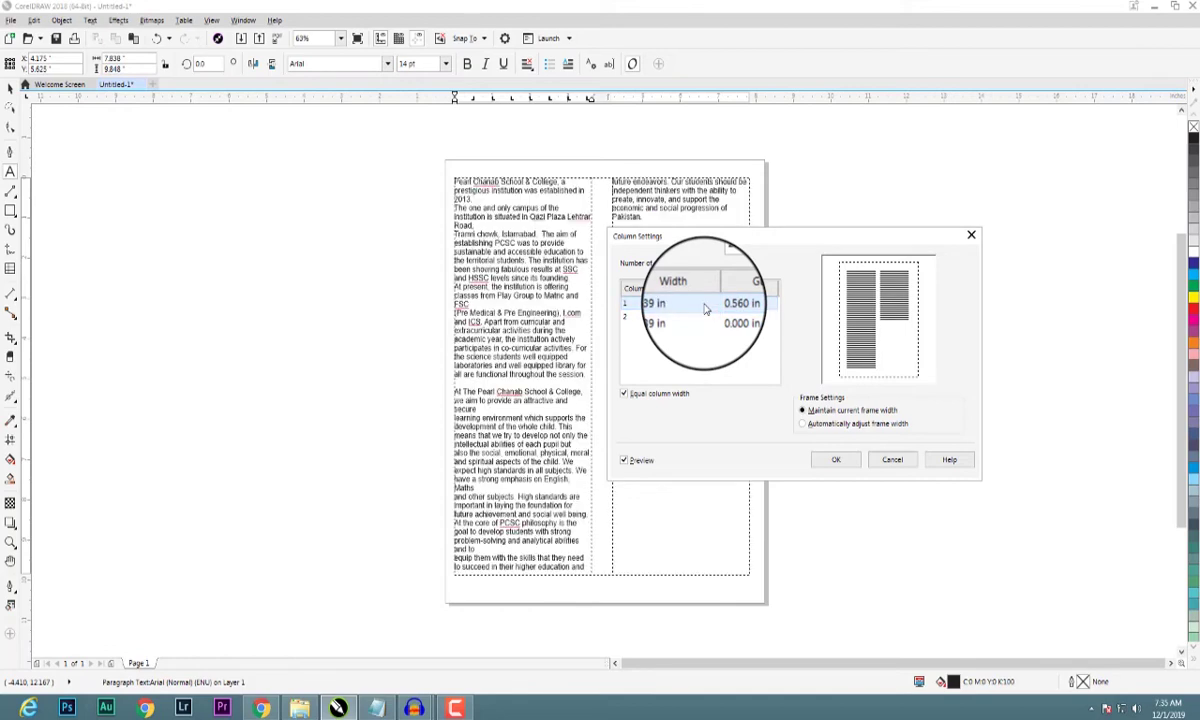
click(704, 308)
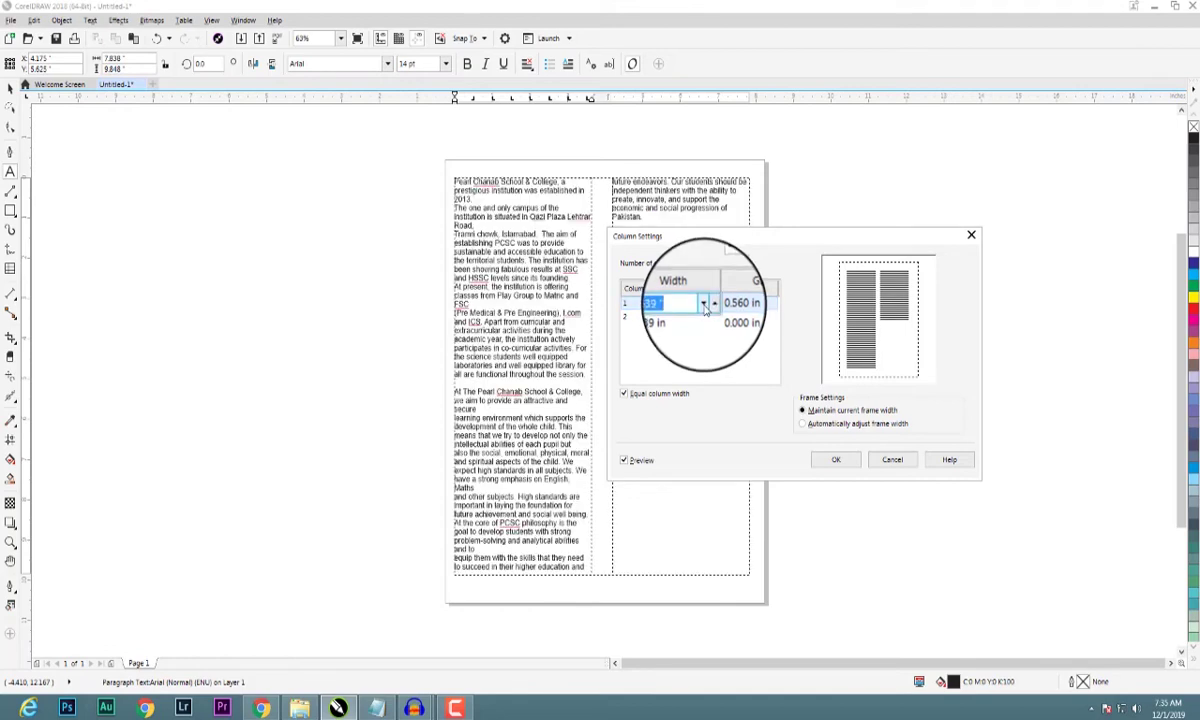
click(704, 306)
click(706, 306)
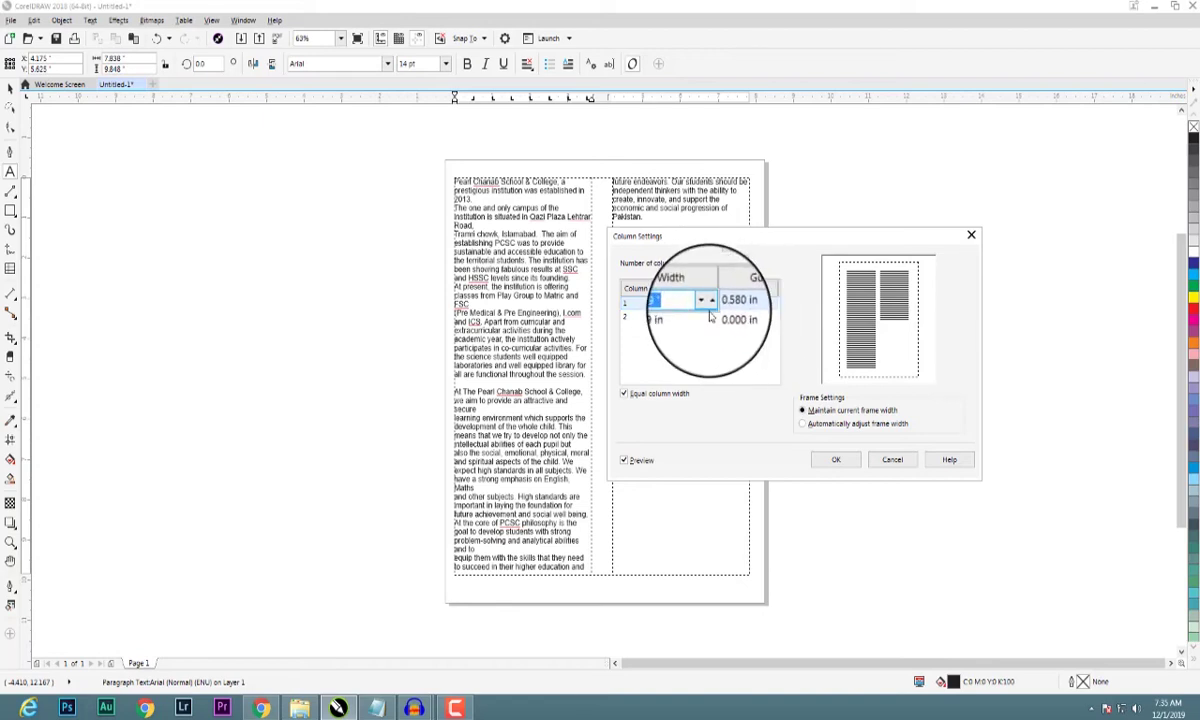
key(Return)
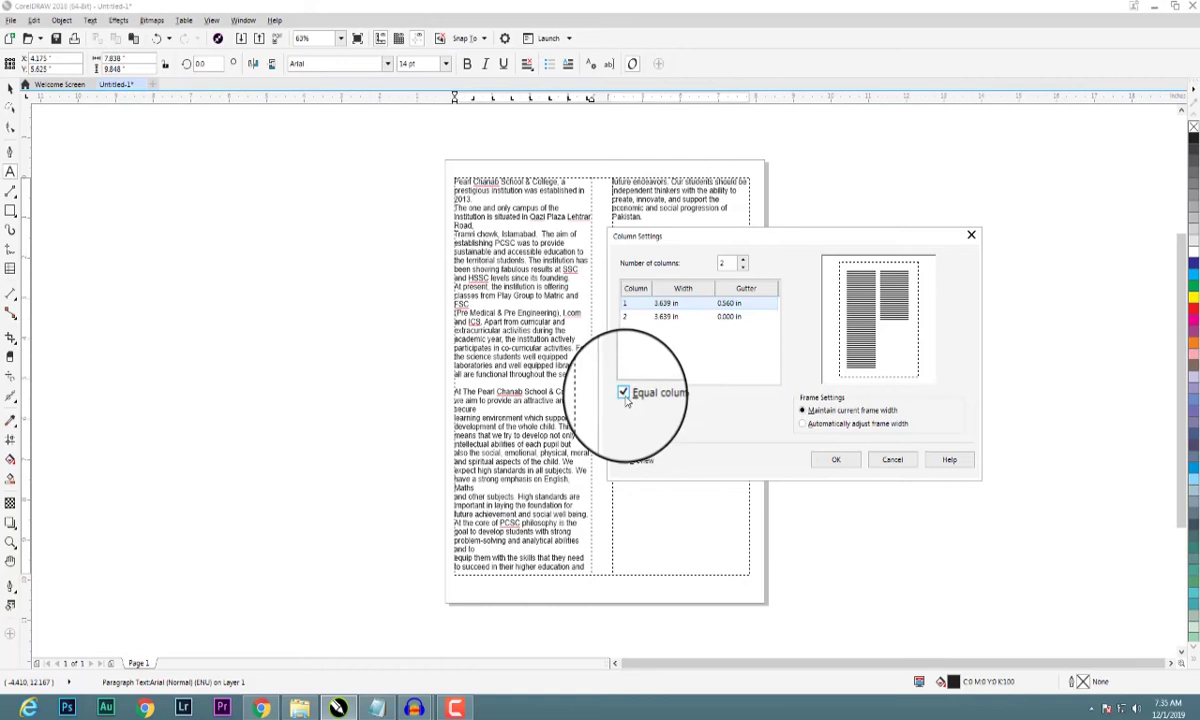
Try a 3.609 in first column width, then restore equal column widths and apply
click(623, 393)
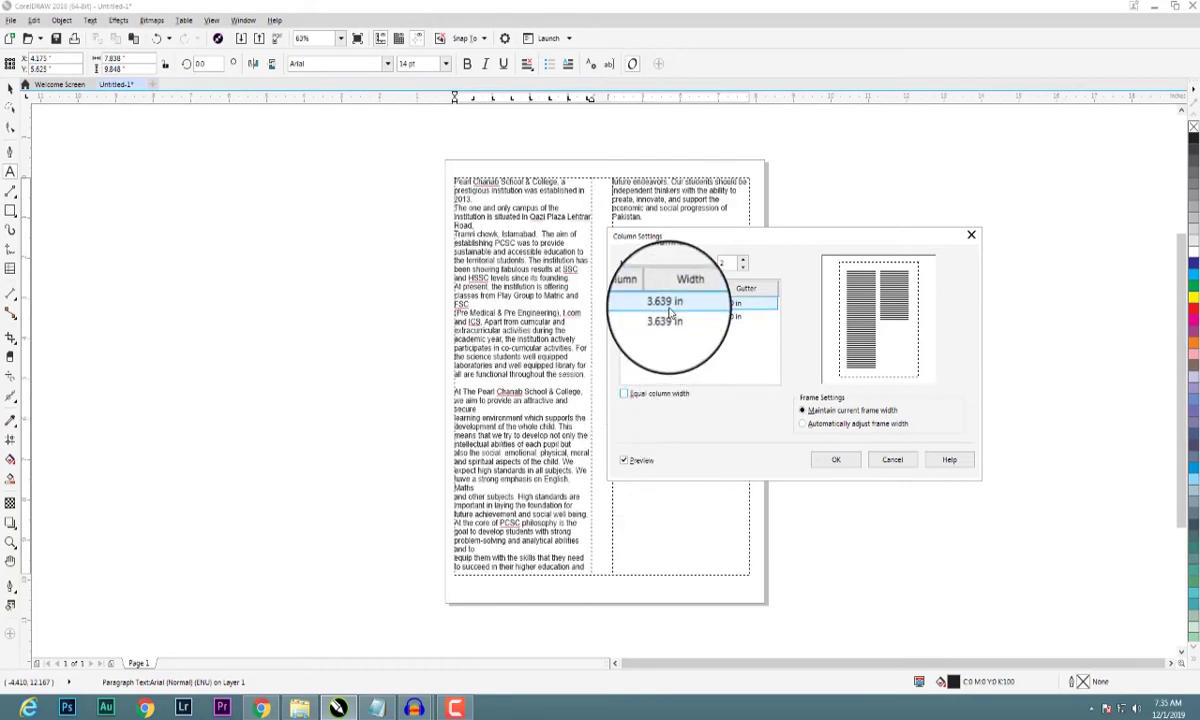
click(677, 307)
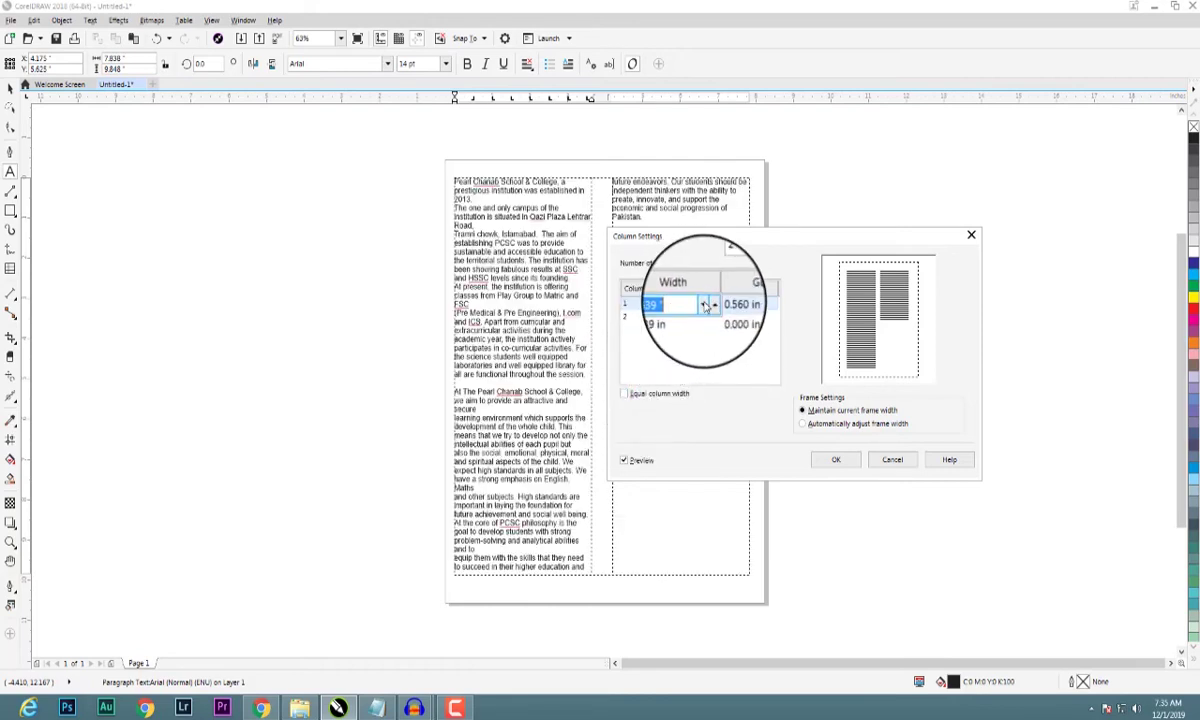
click(705, 307)
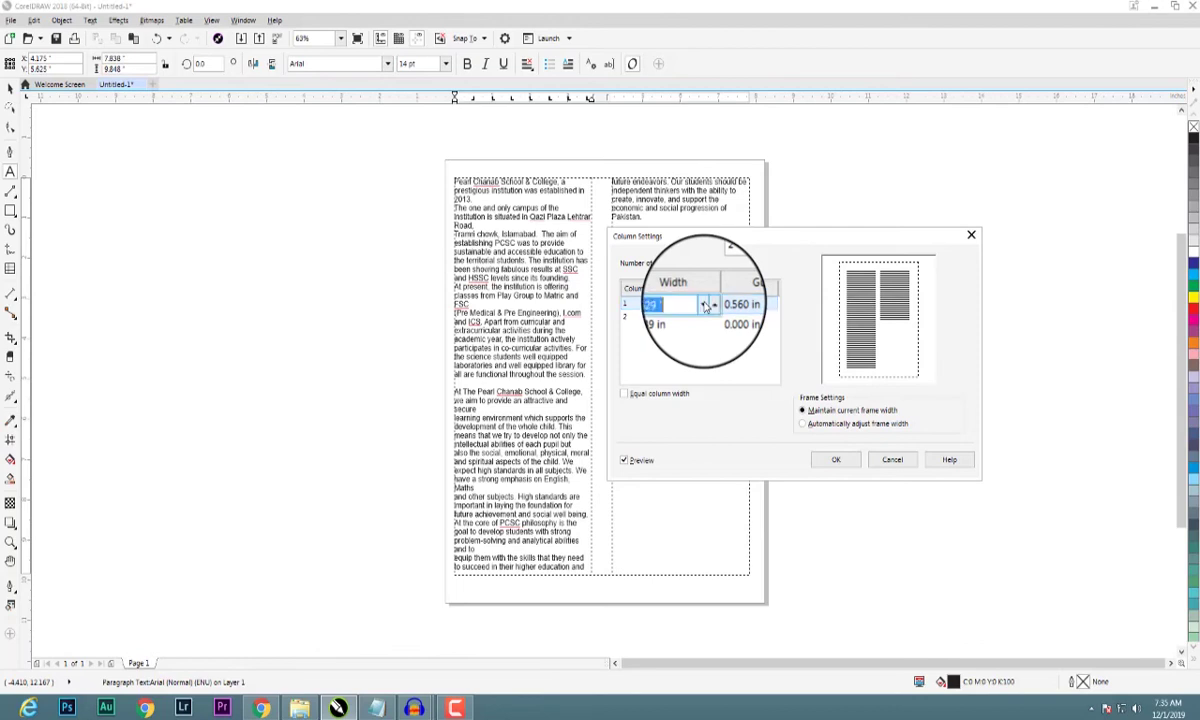
click(703, 303)
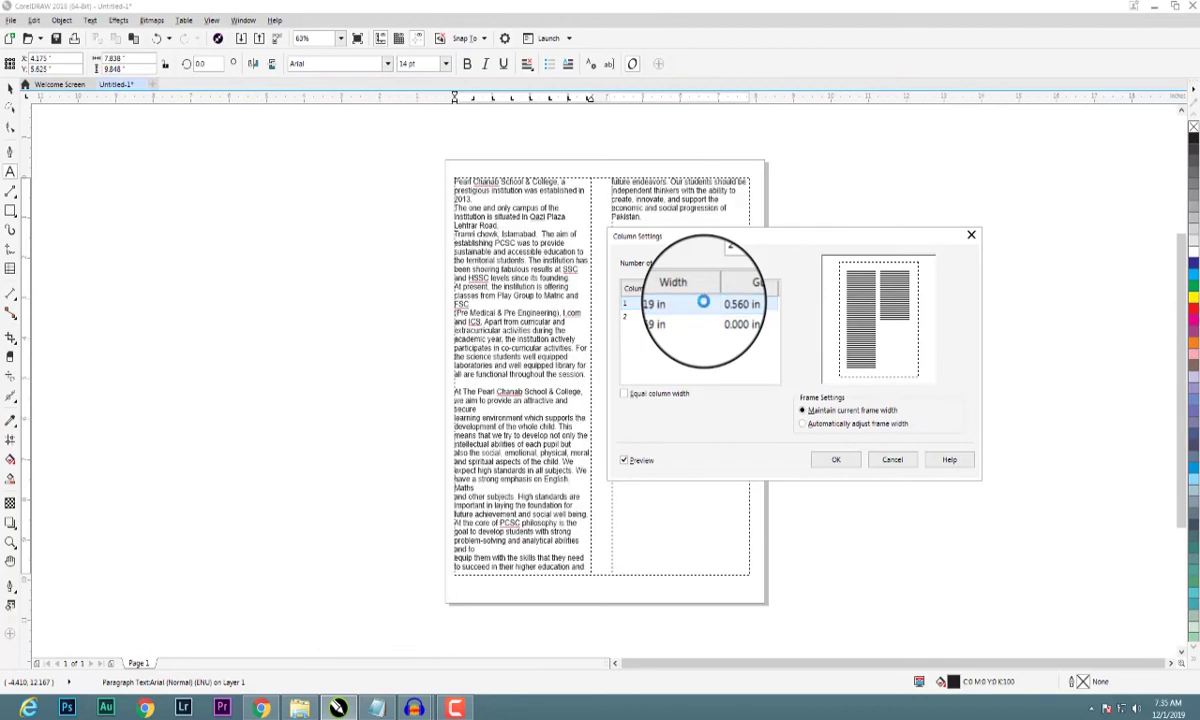
click(705, 307)
key(Return)
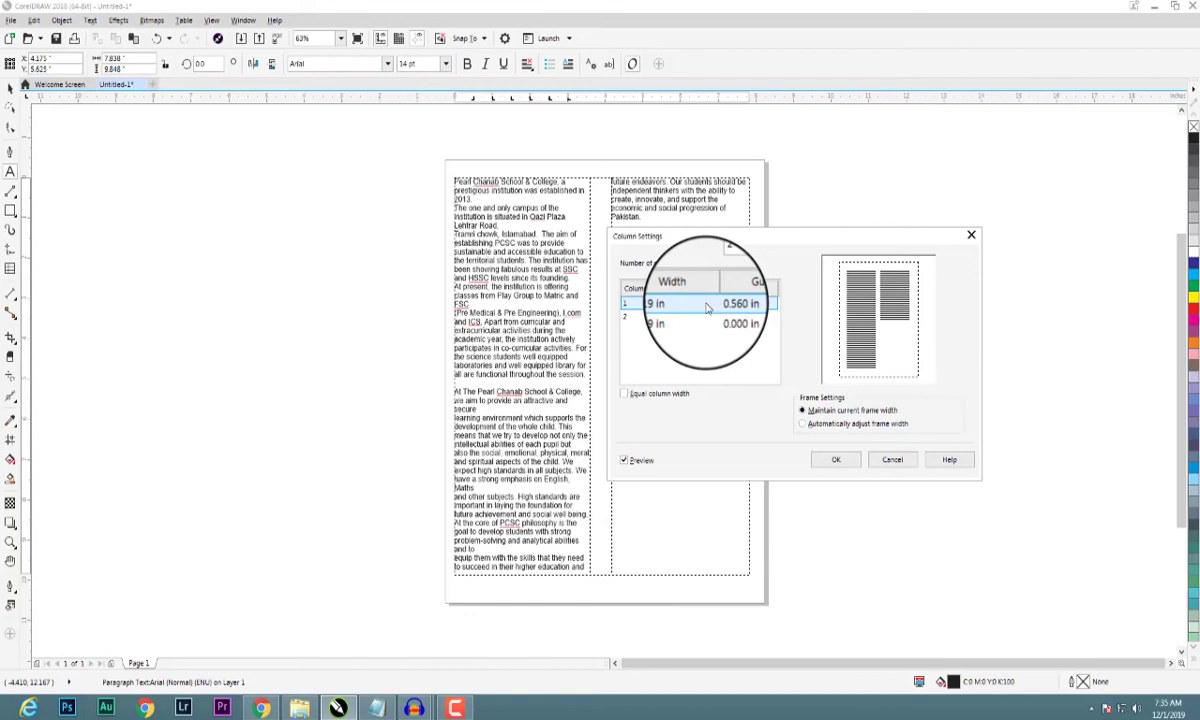
click(706, 305)
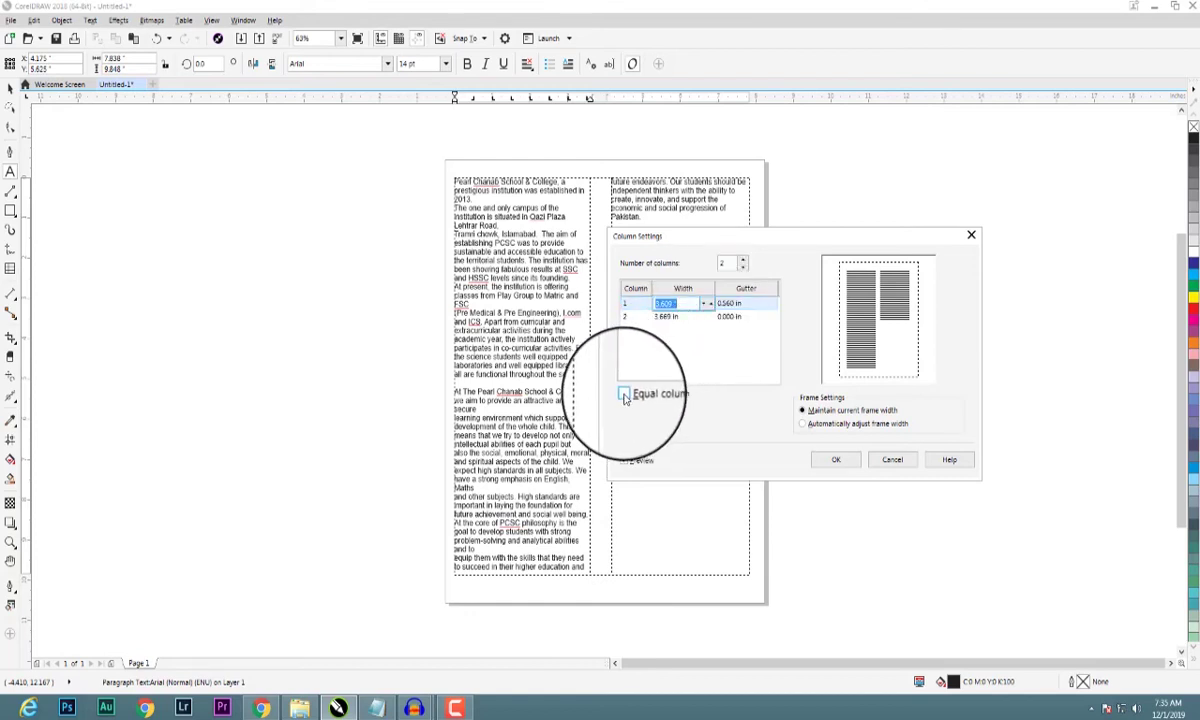
key(Return)
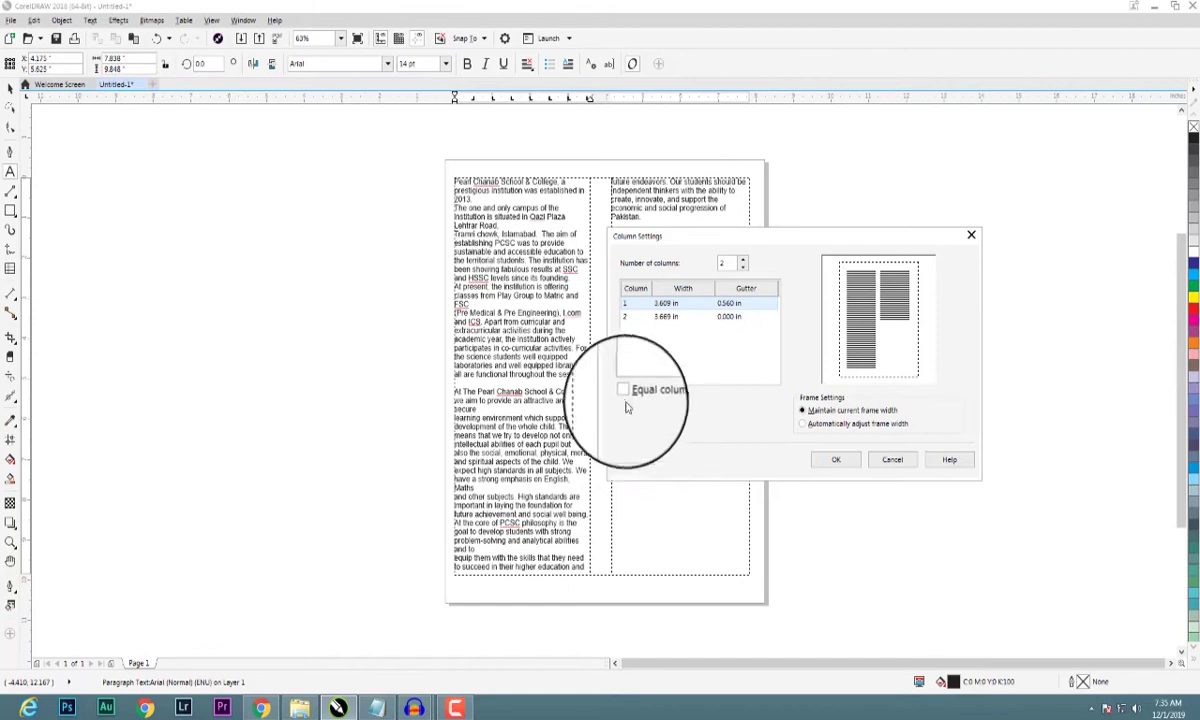
click(624, 393)
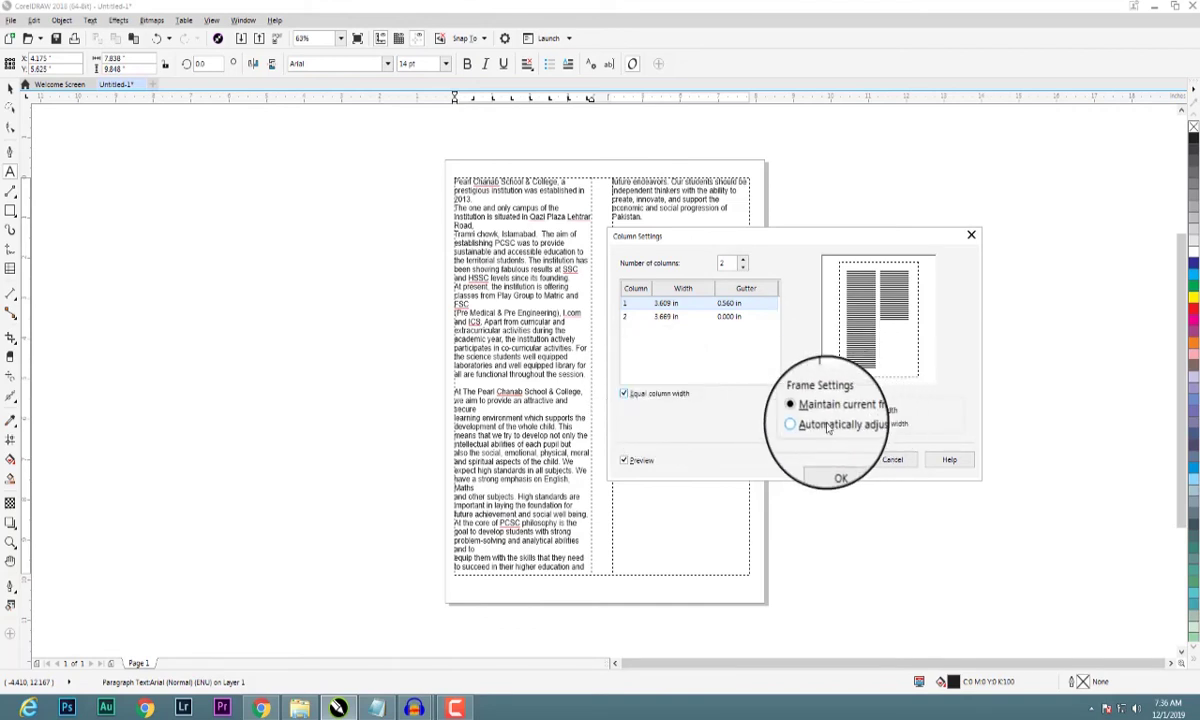
click(836, 462)
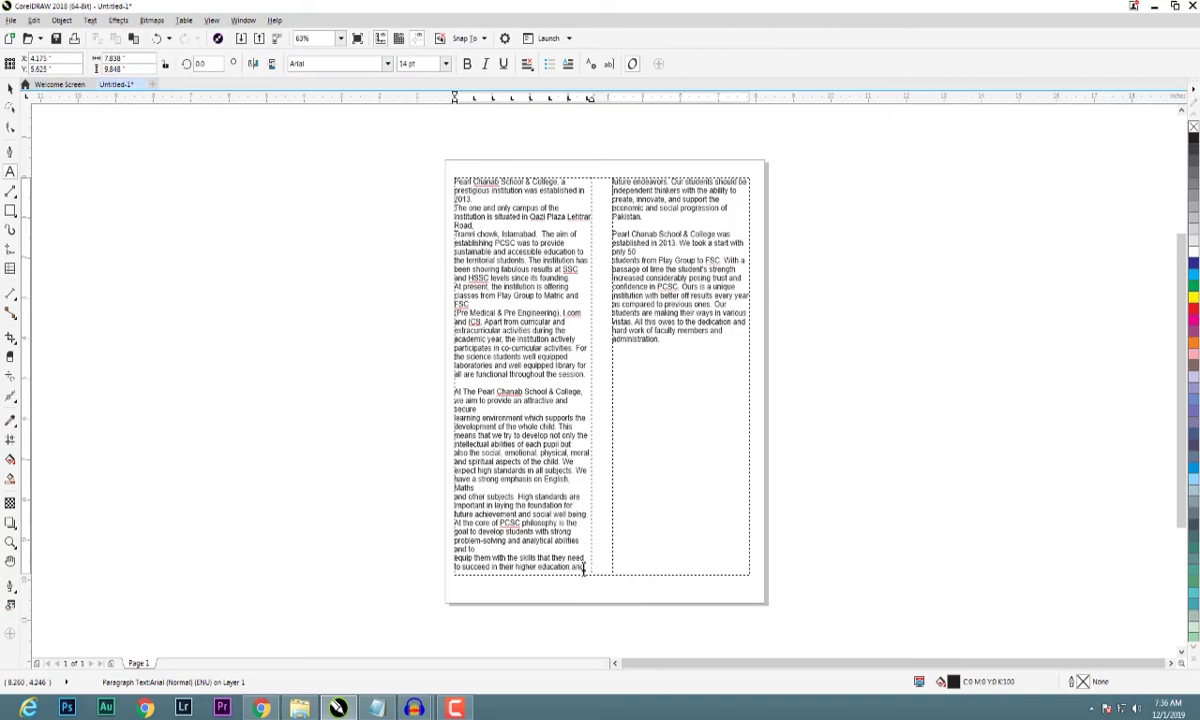
Fully justify all text in both columns and join the first two sentences into one paragraph
key(ctrl+a)
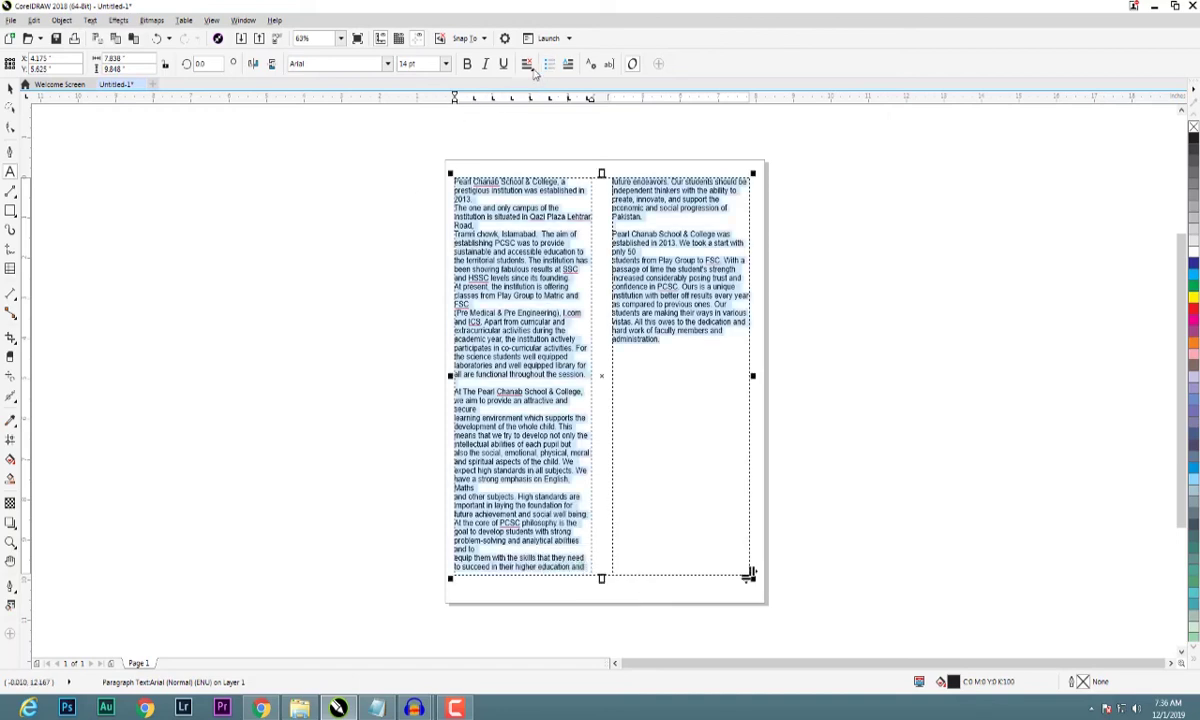
click(527, 64)
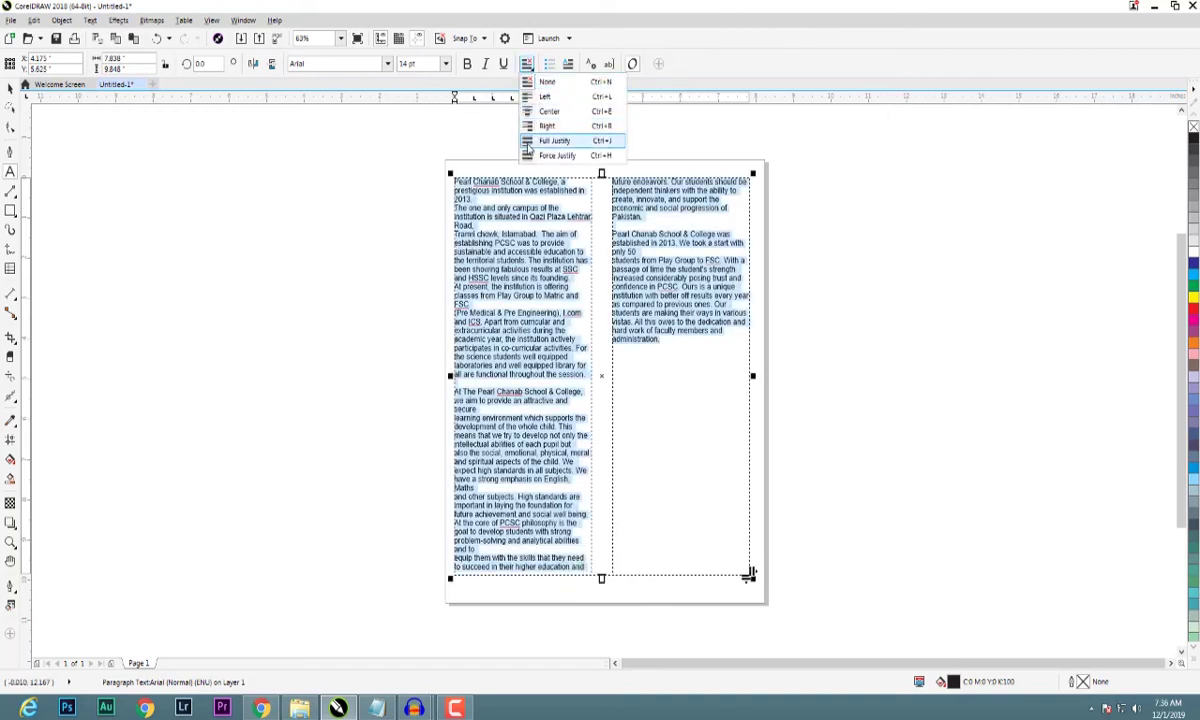
click(532, 141)
key(ctrl+a)
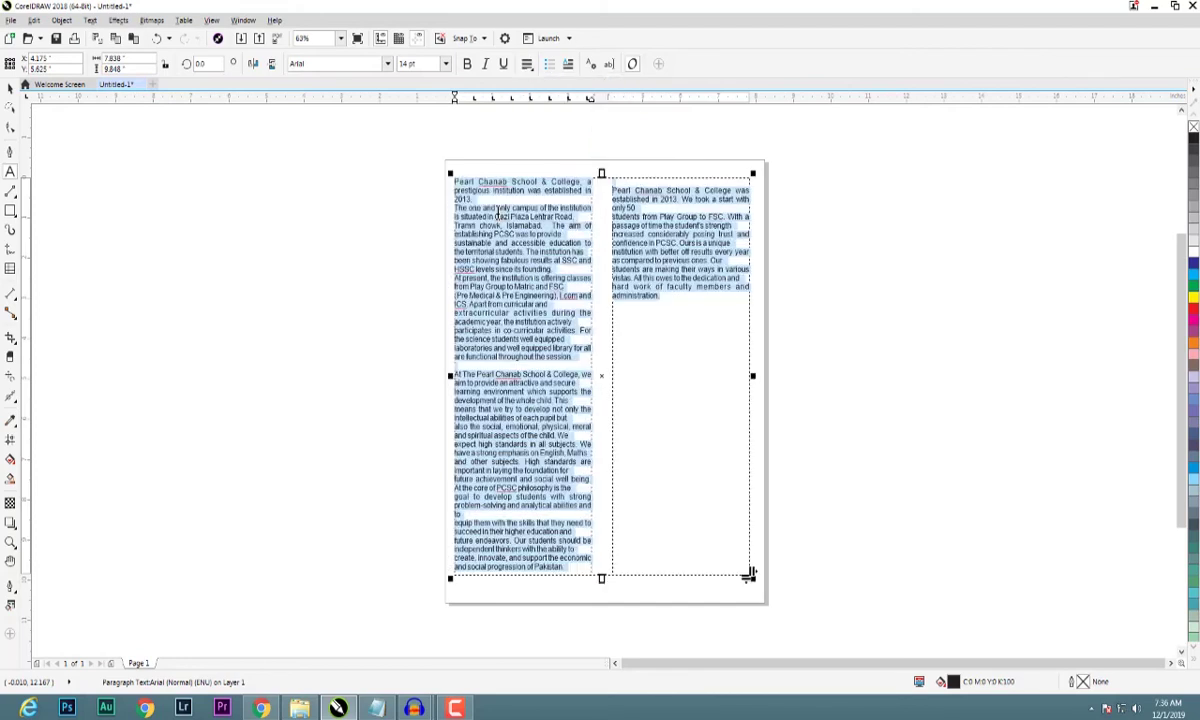
click(555, 234)
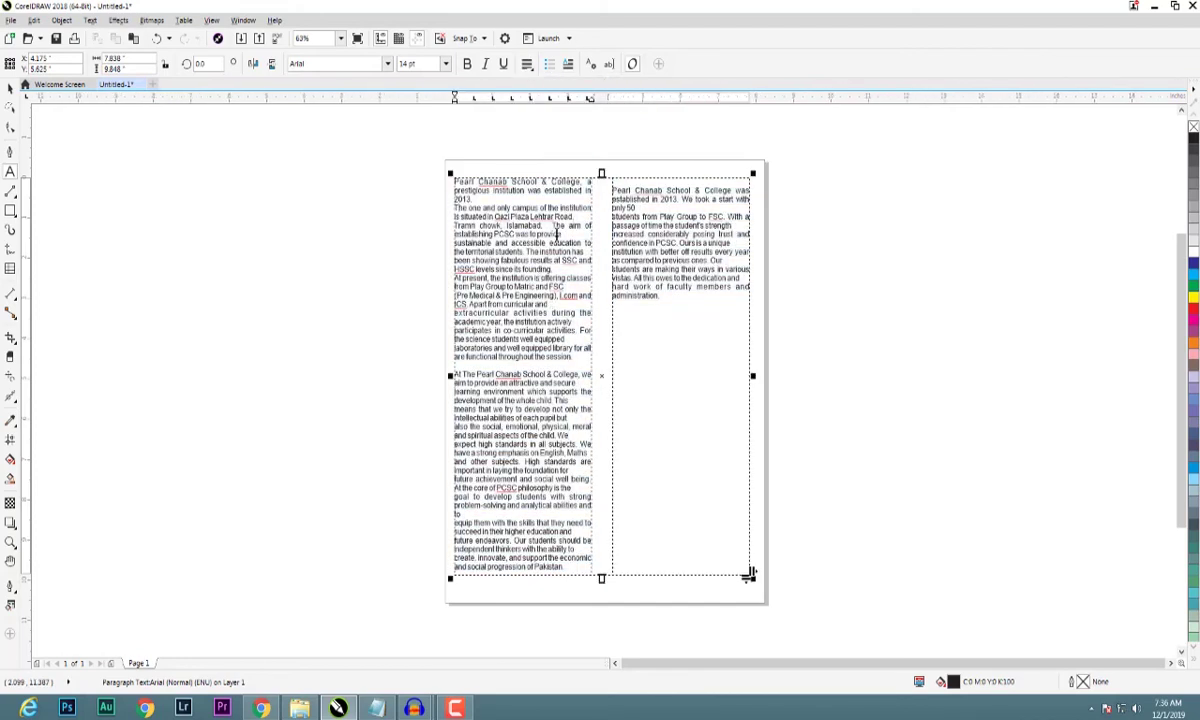
key(BackSpace)
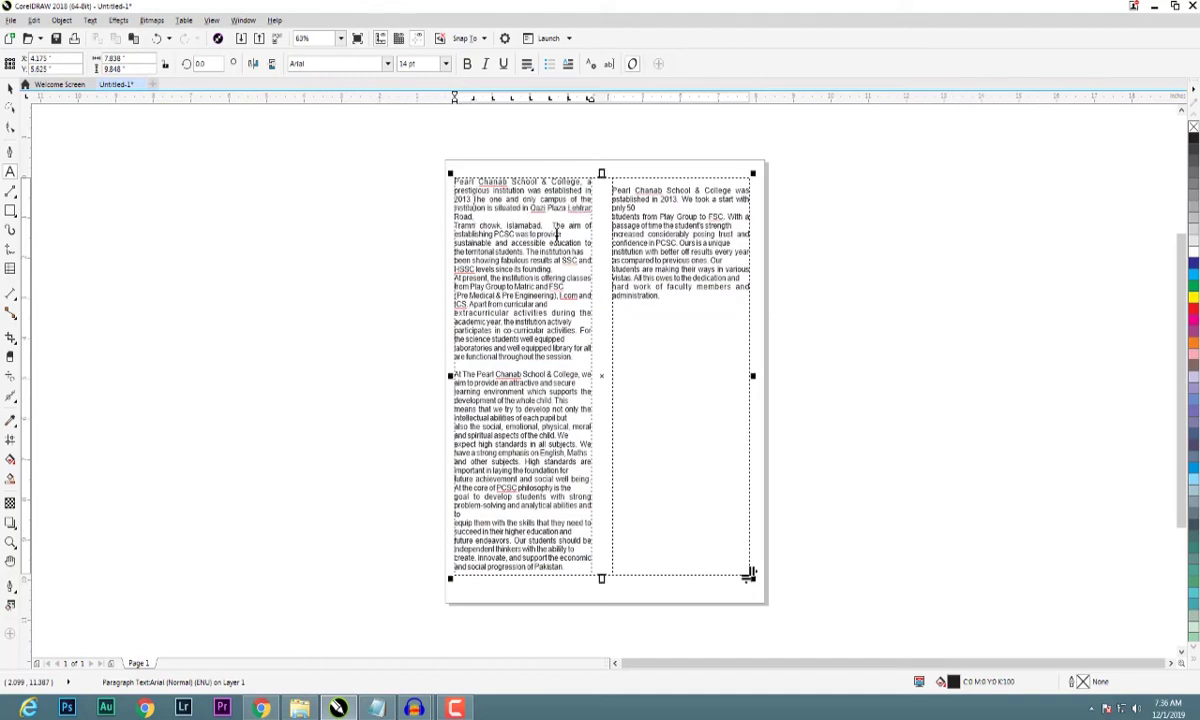
key(Return)
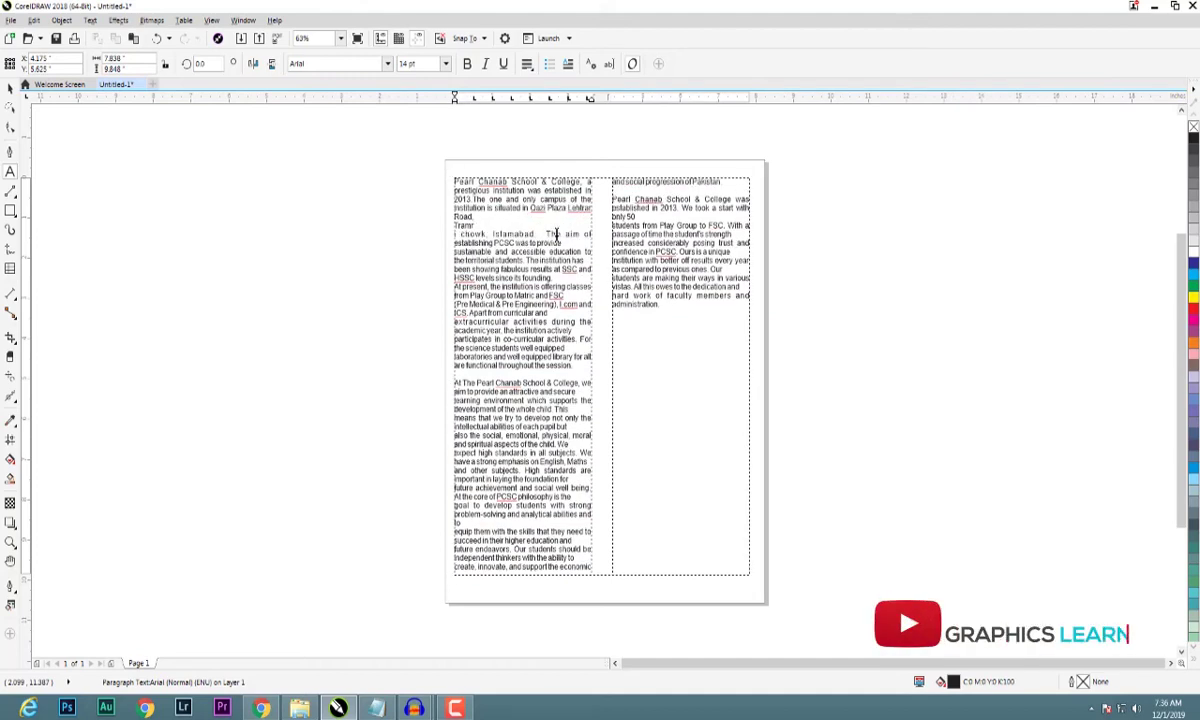
key(Delete)
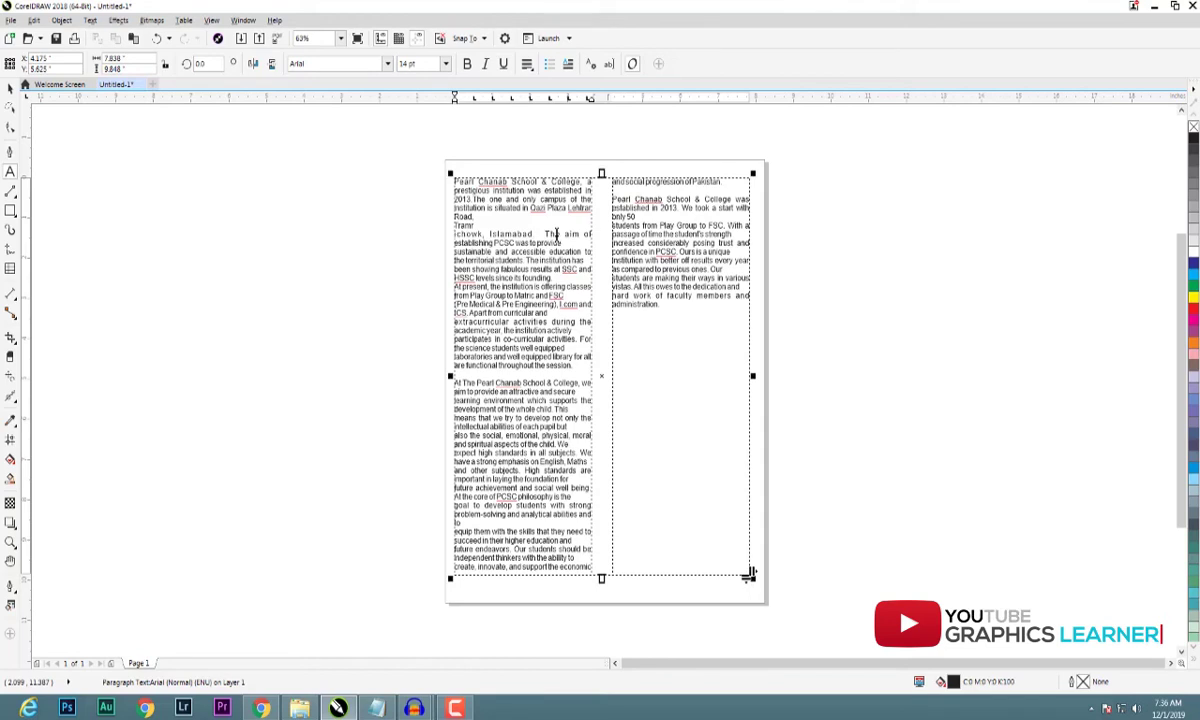
key(Delete)
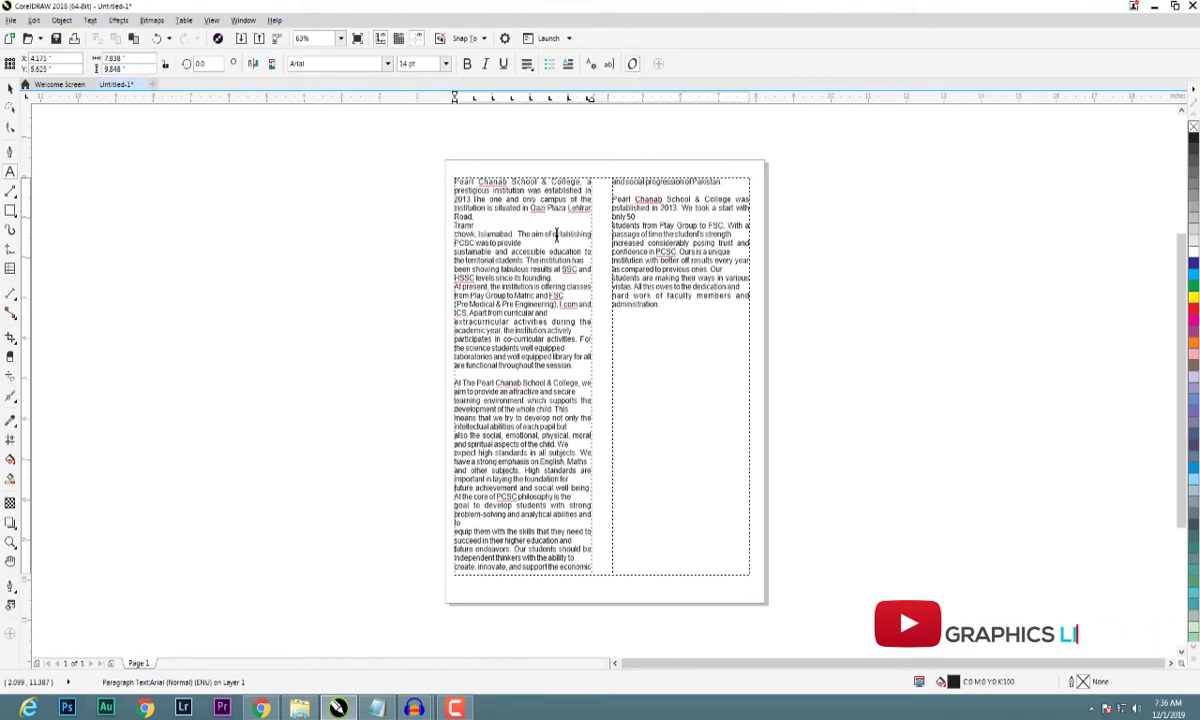
key(BackSpace)
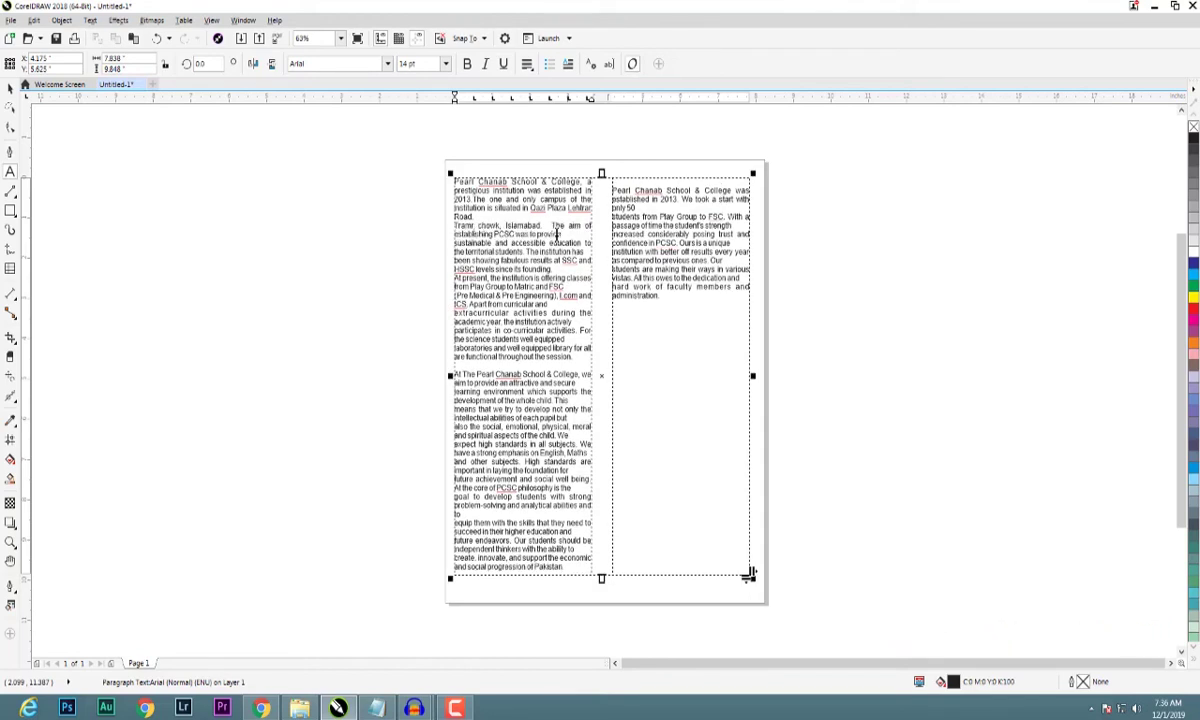
key(Return)
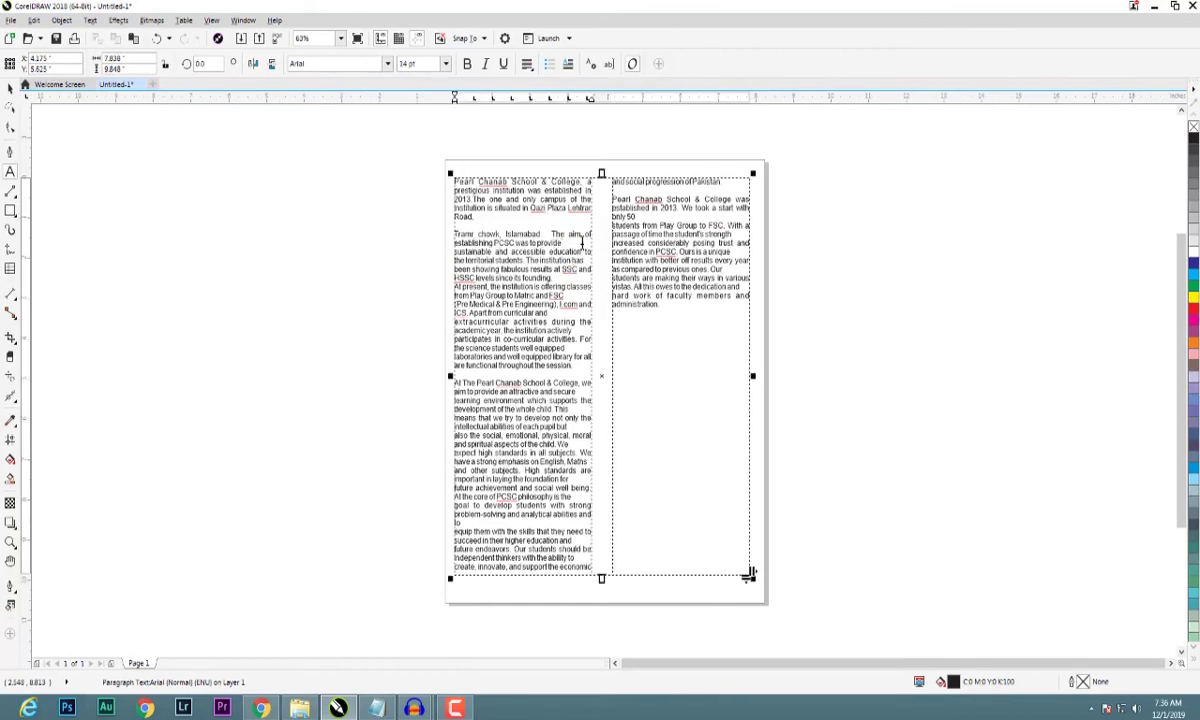
Remove breaks after 'provide', 'has' and 'equipped', and start a new paragraph at 'At present'
key(Delete)
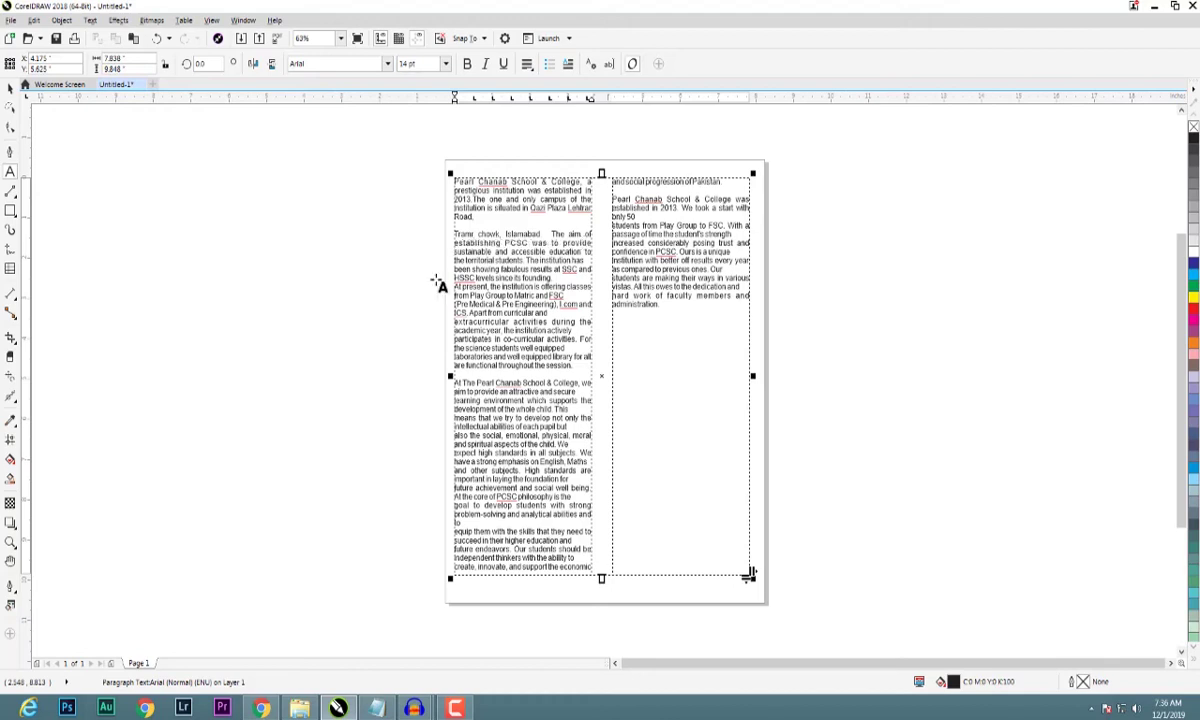
key(Delete)
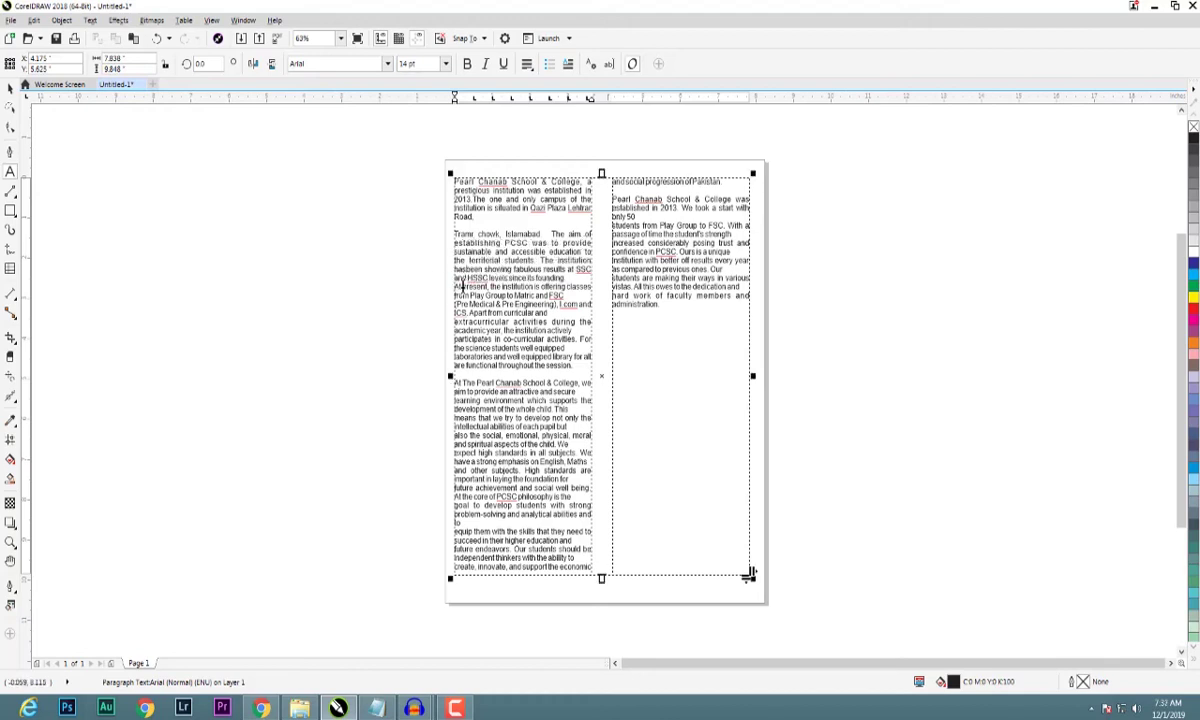
key(Return)
key(Escape)
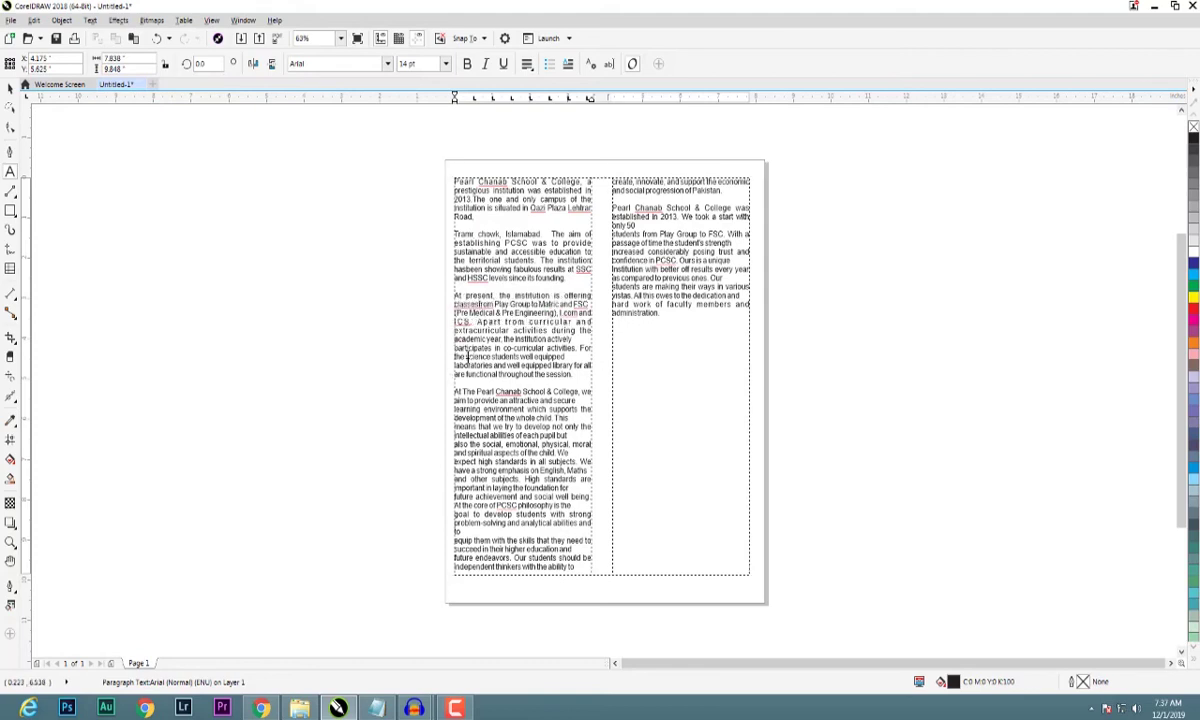
key(BackSpace)
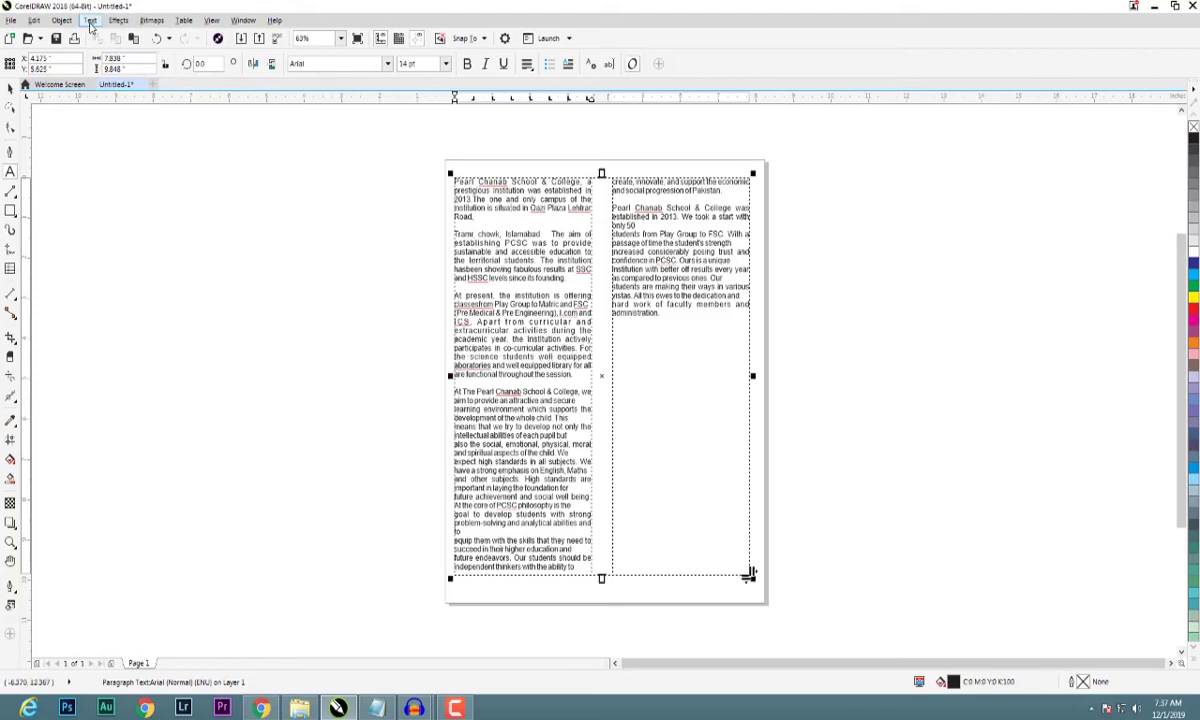
click(90, 21)
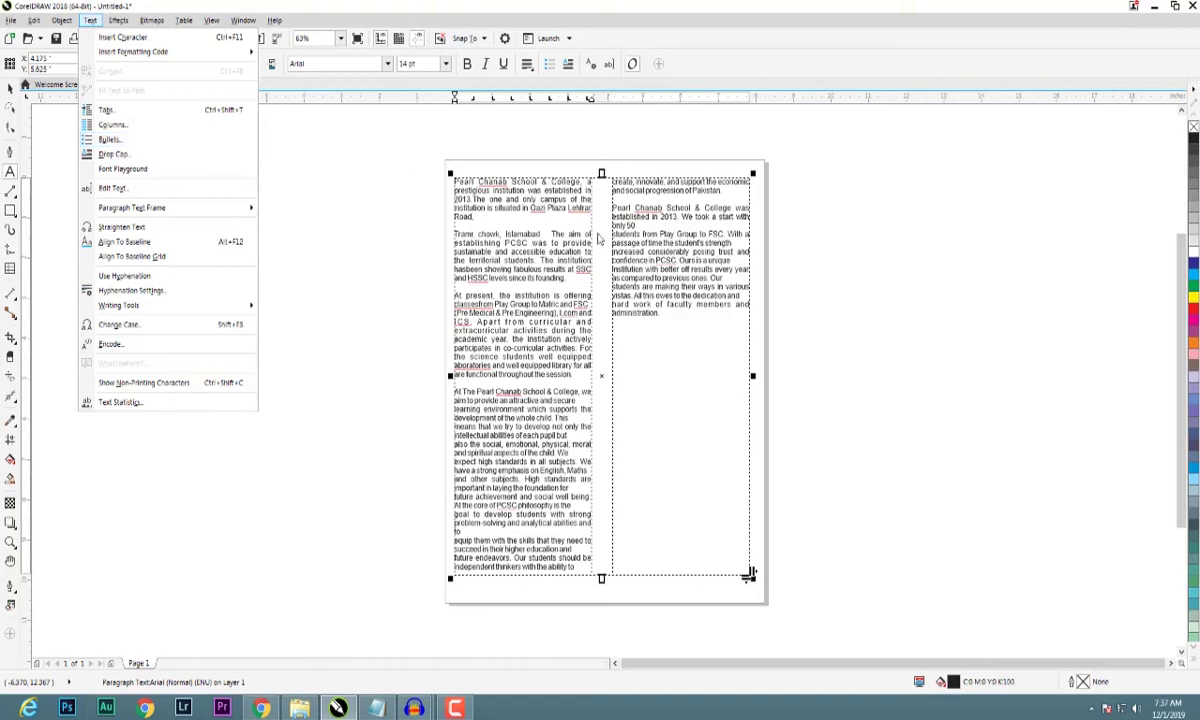
click(672, 285)
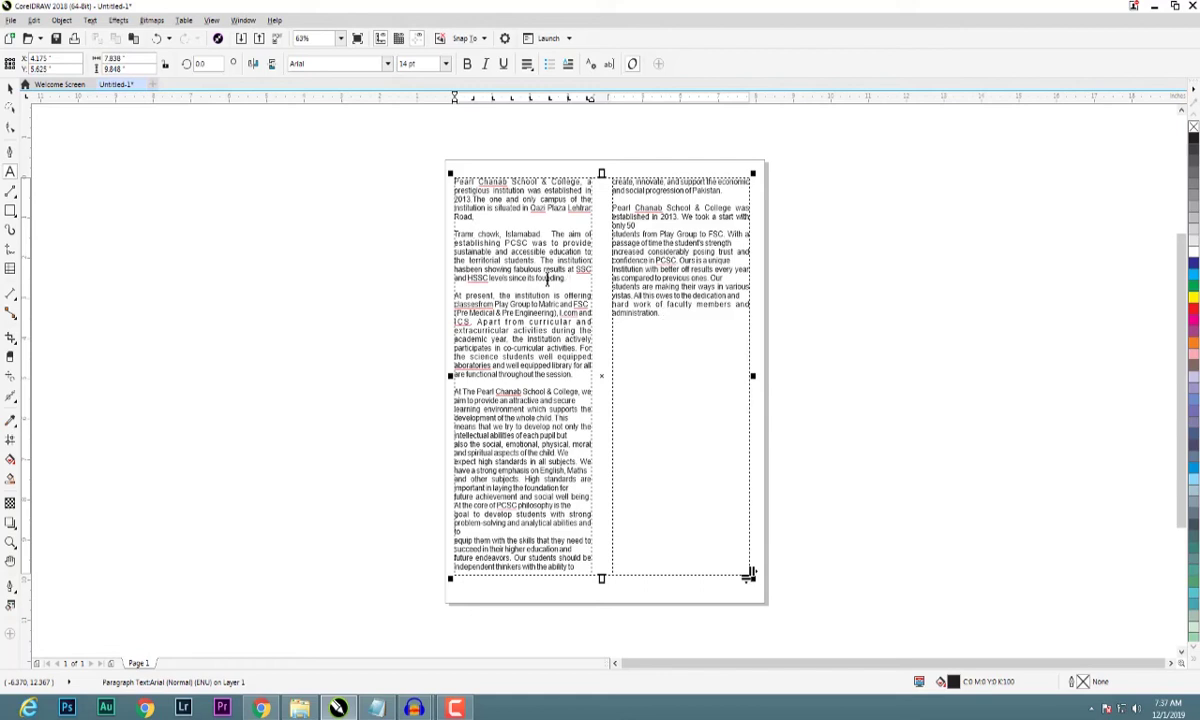
Copy the two opening paragraphs and paste them at the end of column two
drag(564, 278, 450, 236)
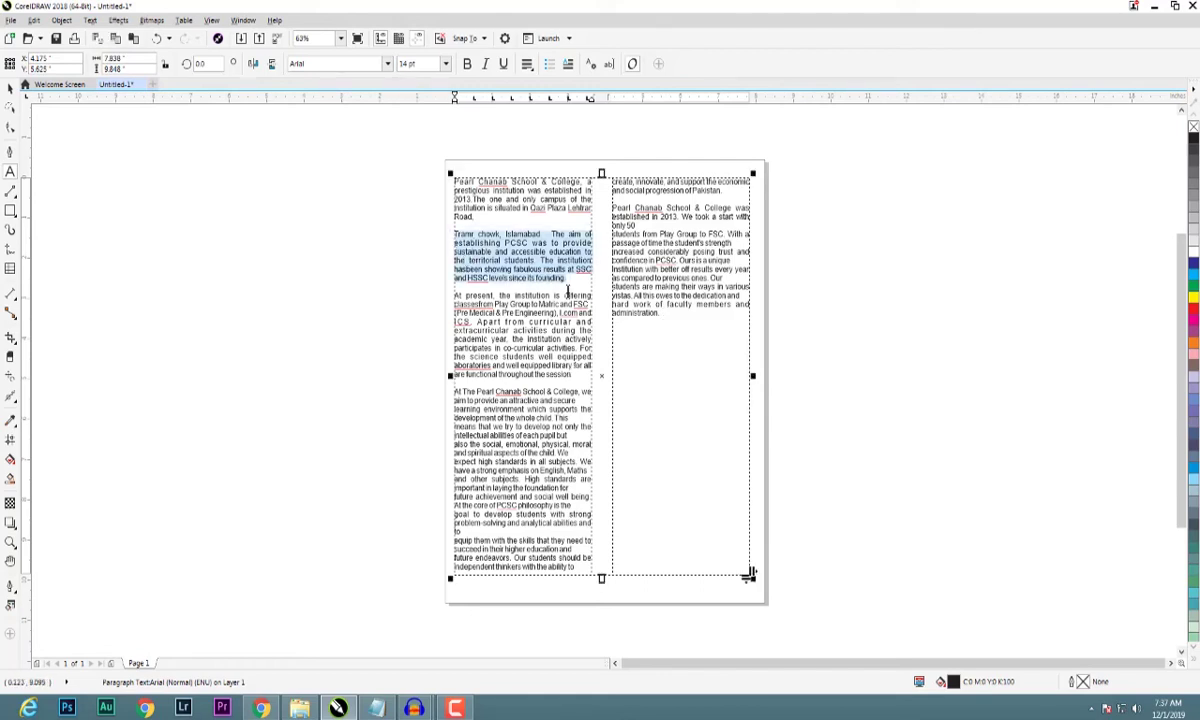
click(474, 216)
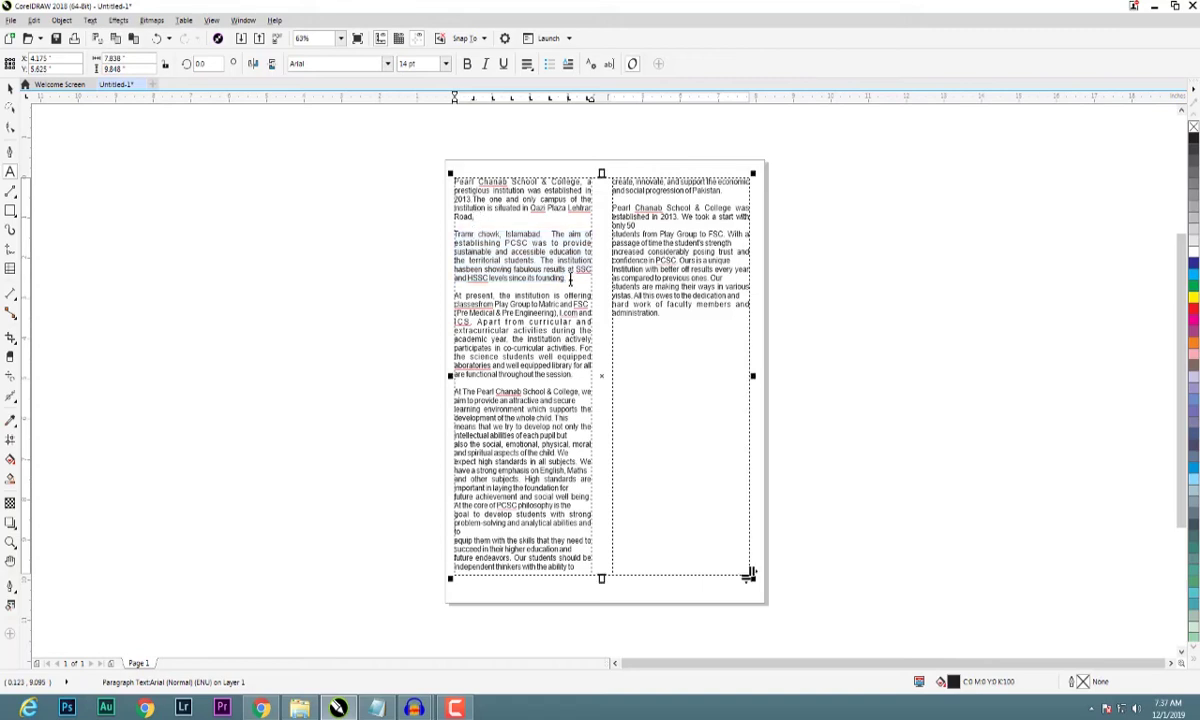
drag(564, 278, 451, 183)
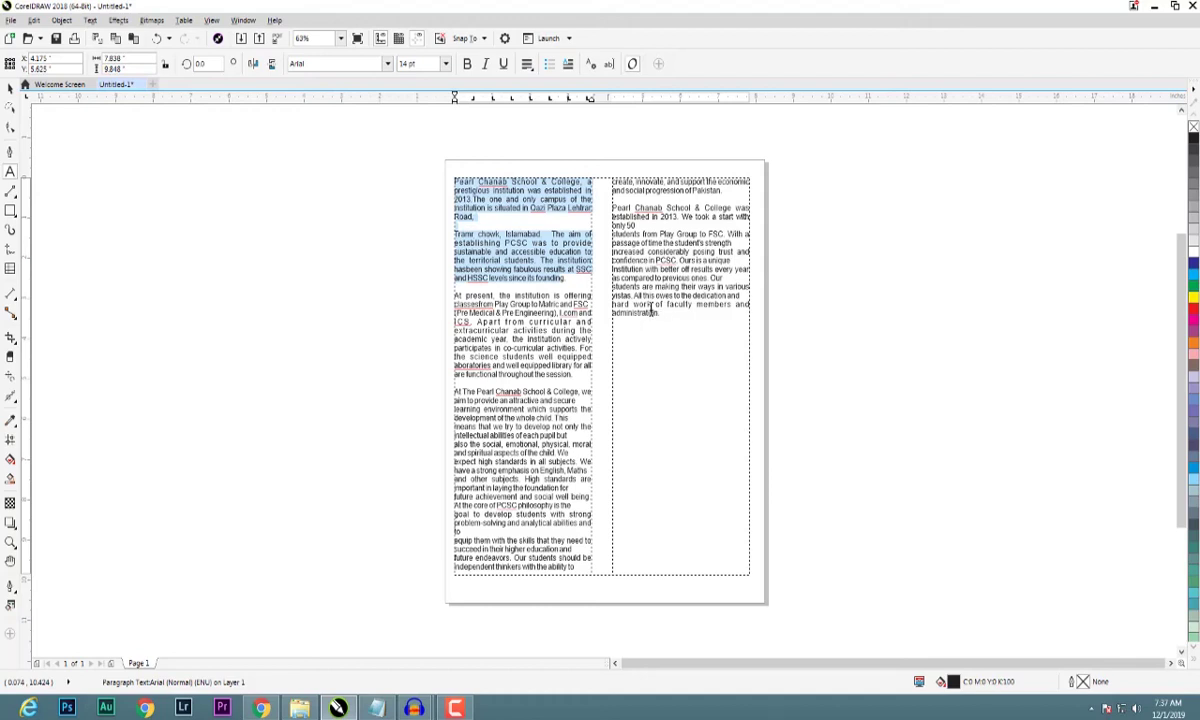
key(ctrl+End)
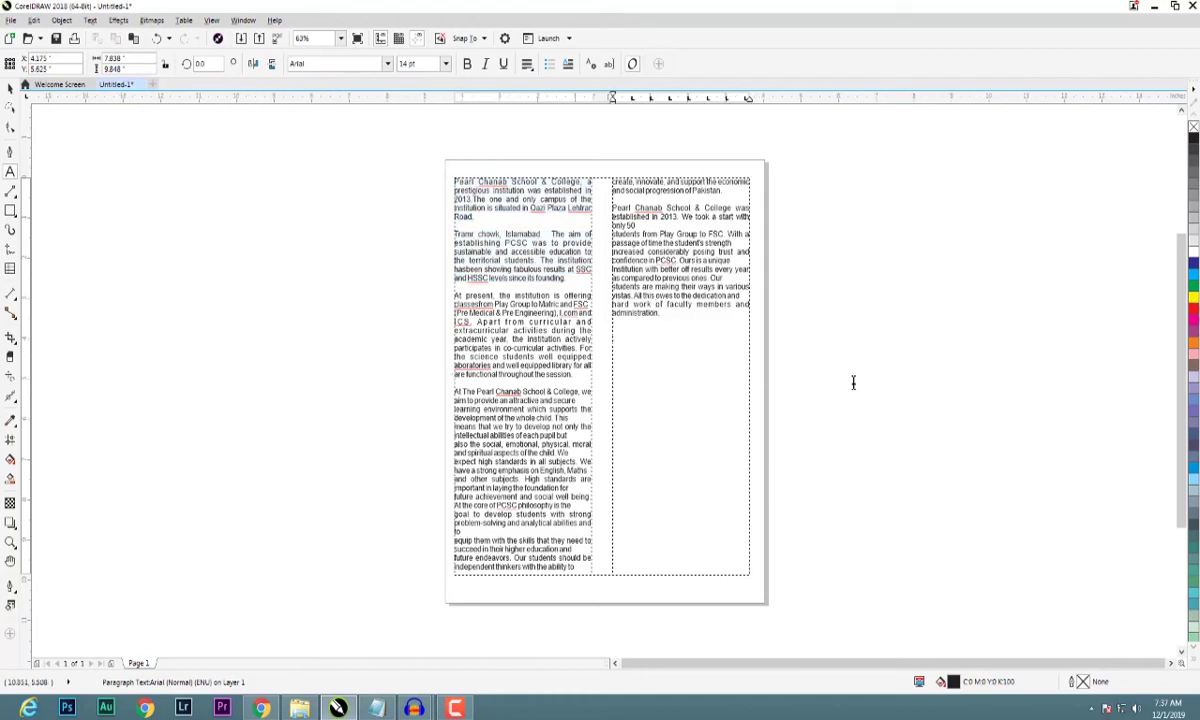
key(ctrl+v)
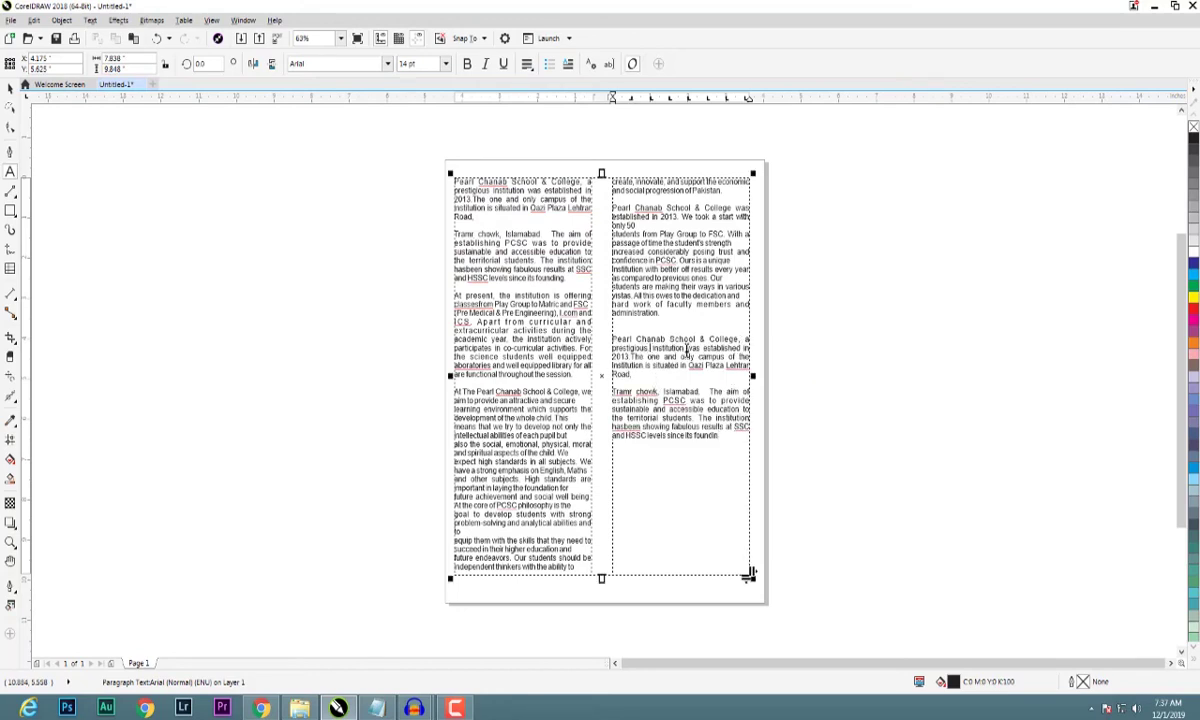
Break the pasted text after 'prestigious' and '2013'
key(Return)
key(Delete)
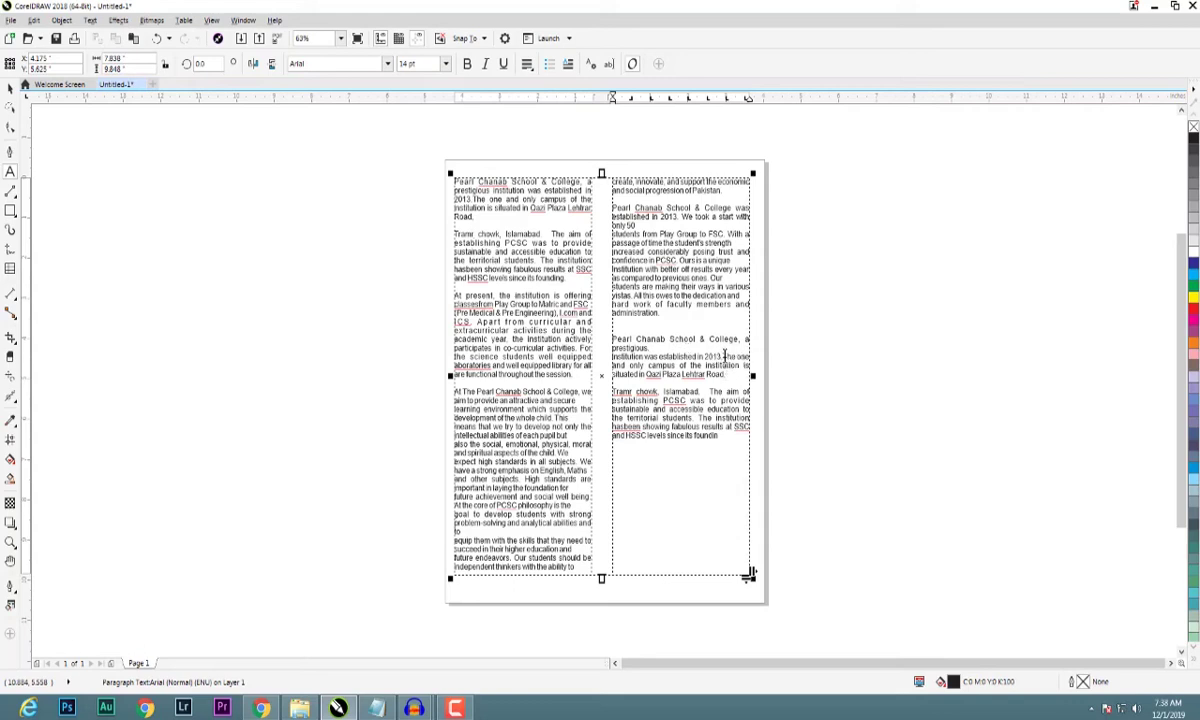
key(Return)
Split column two's copied text into short lines with blank lines between the 2013, campus and Tramr chowk parts
click(716, 366)
key(Return)
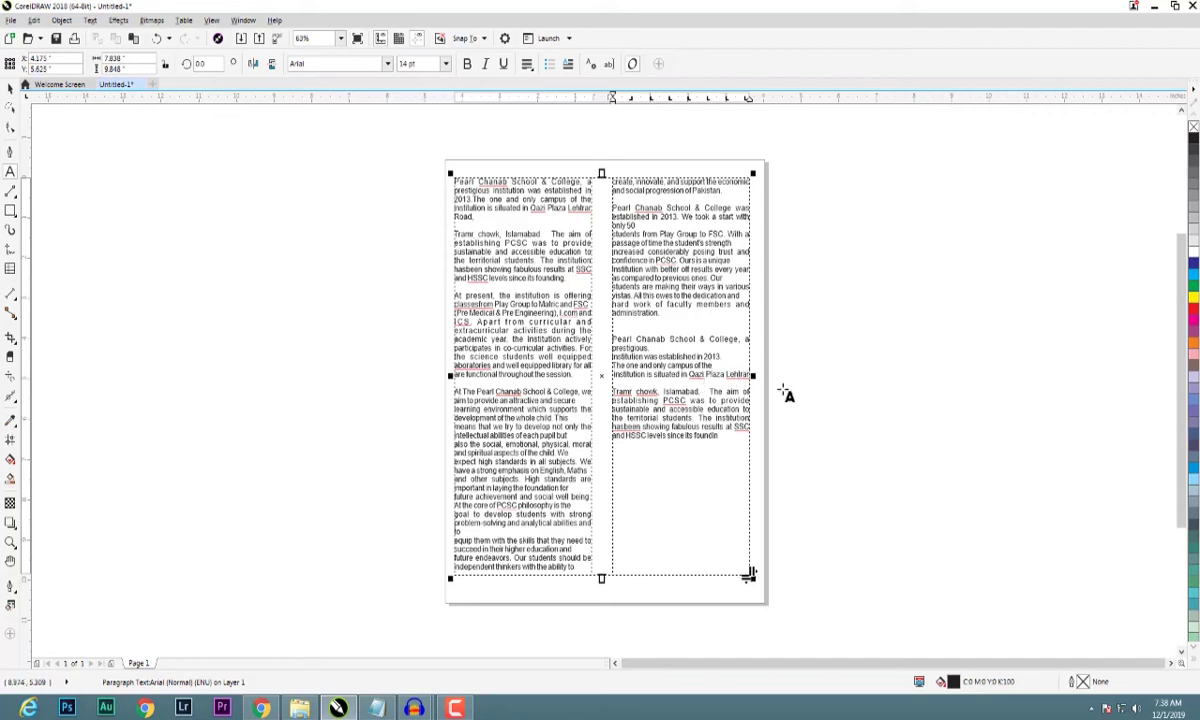
text(Road.)
key(ctrl+v)
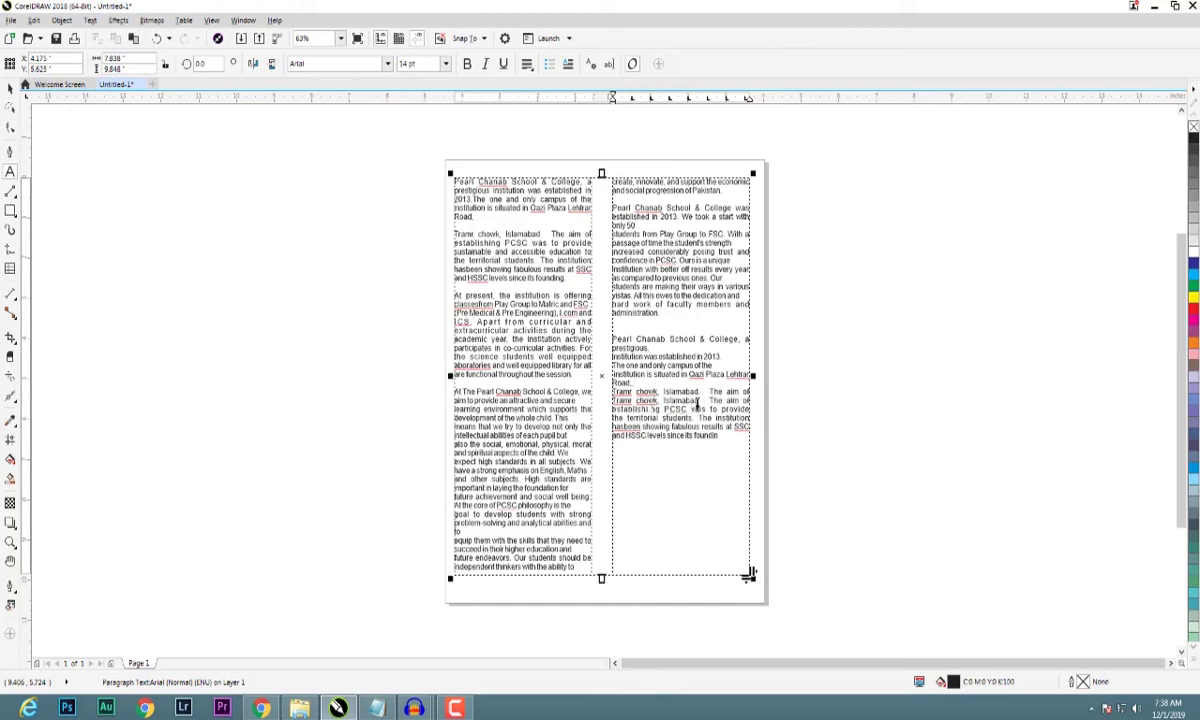
key(Return)
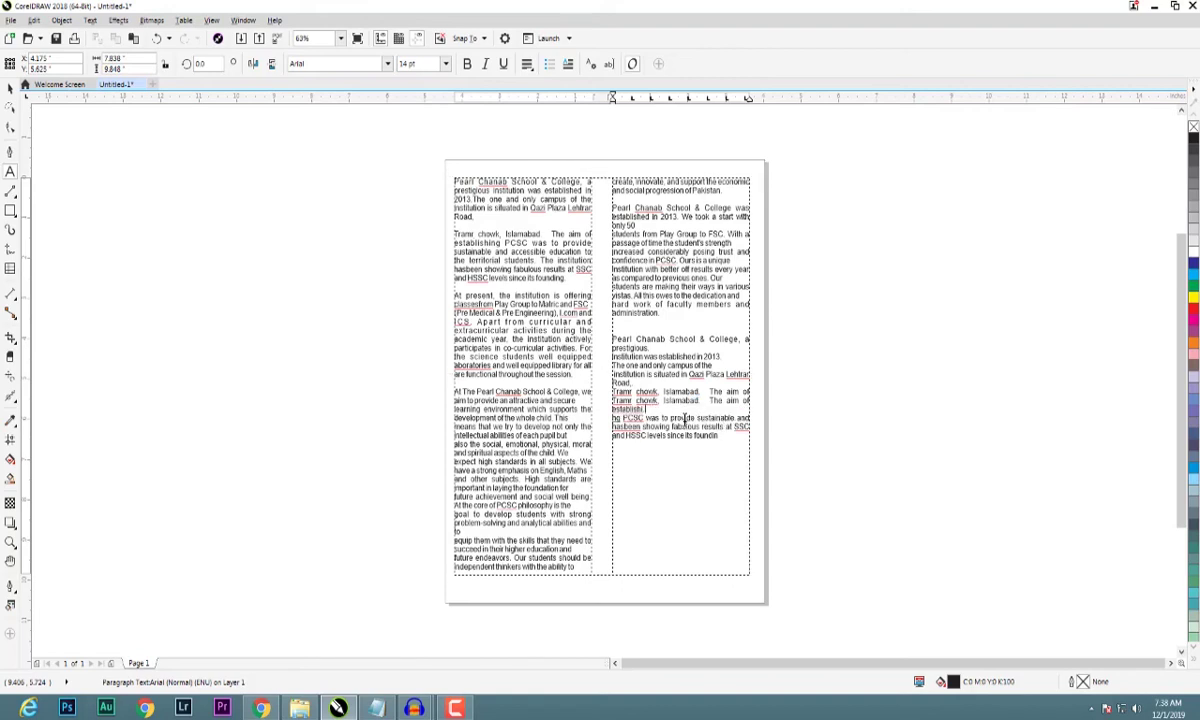
key(ctrl+v)
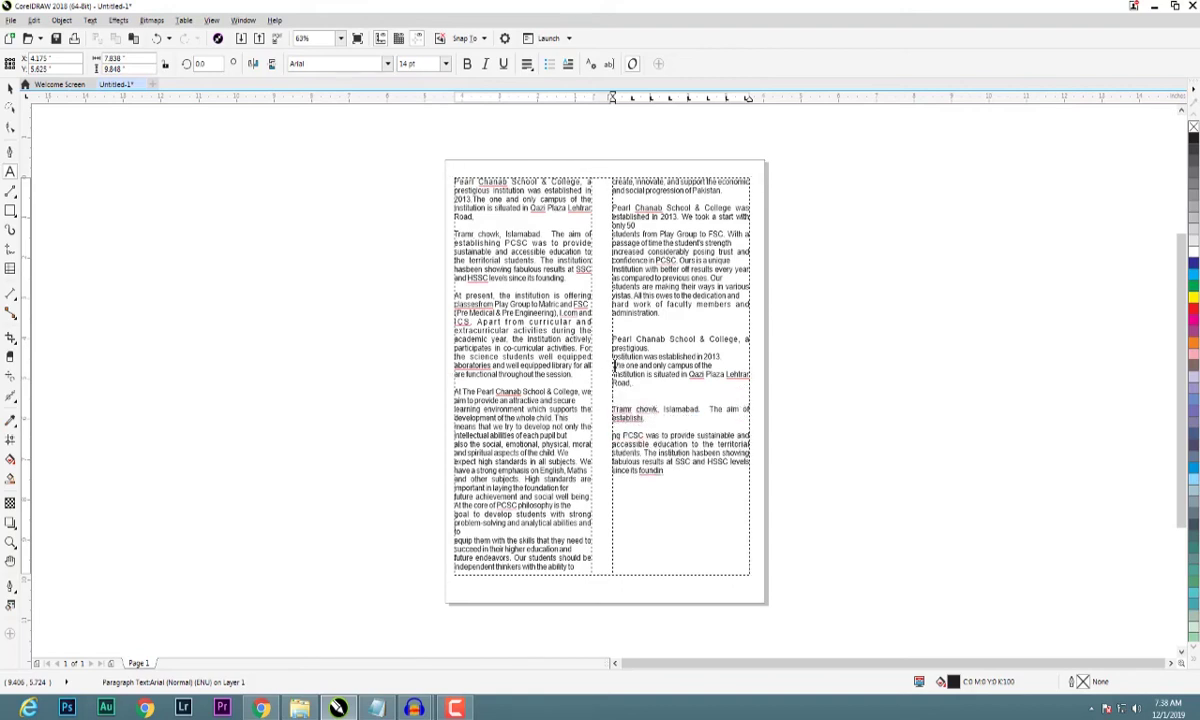
key(ctrl+z)
key(ctrl+shift+z)
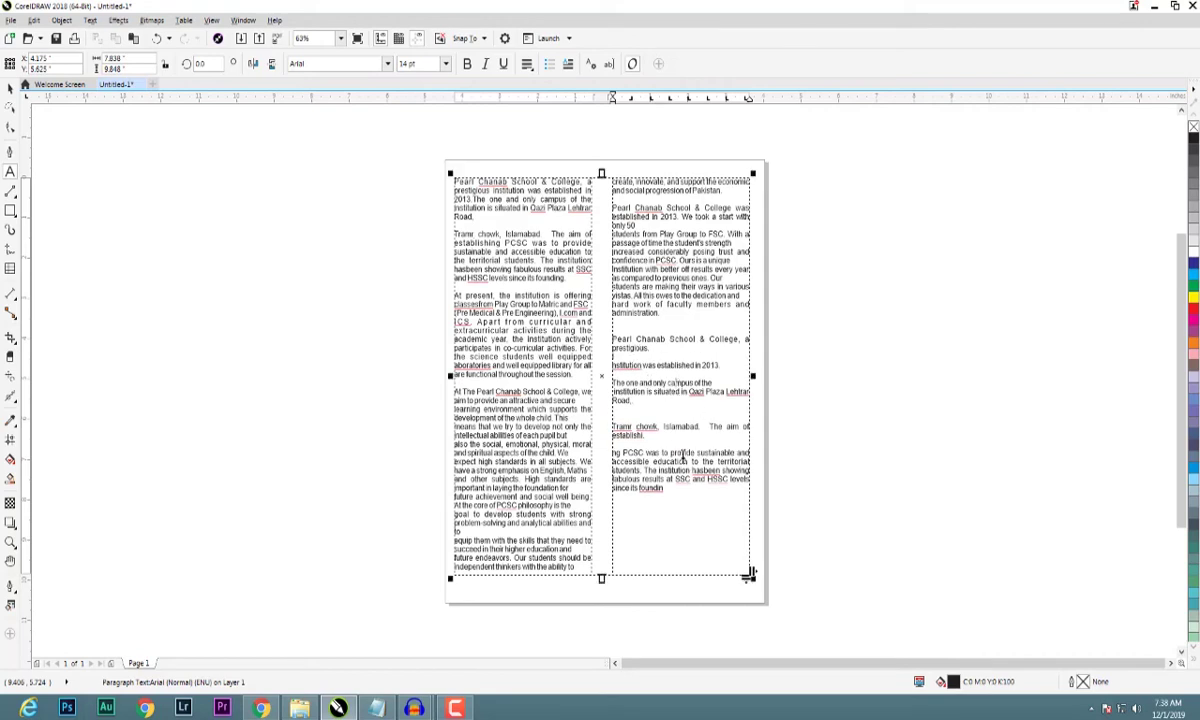
drag(664, 489, 675, 479)
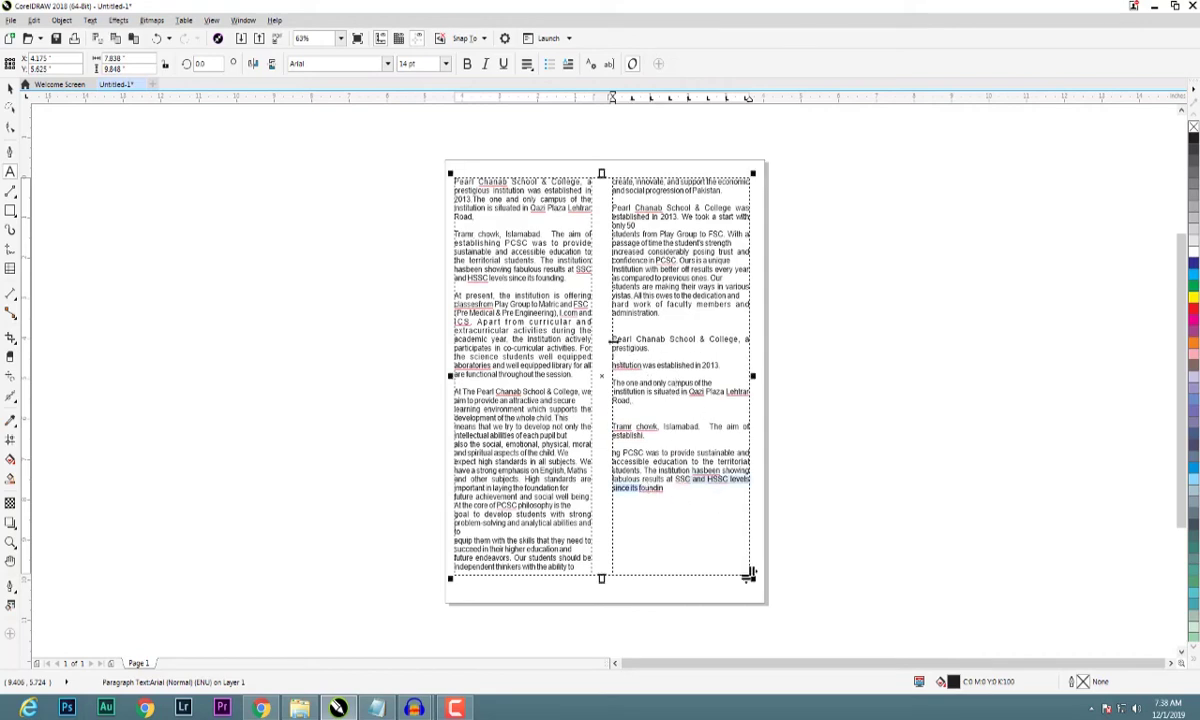
Turn on Wingdings arrowhead bullets for the copied lines in column two
click(637, 333)
shift+click(707, 508)
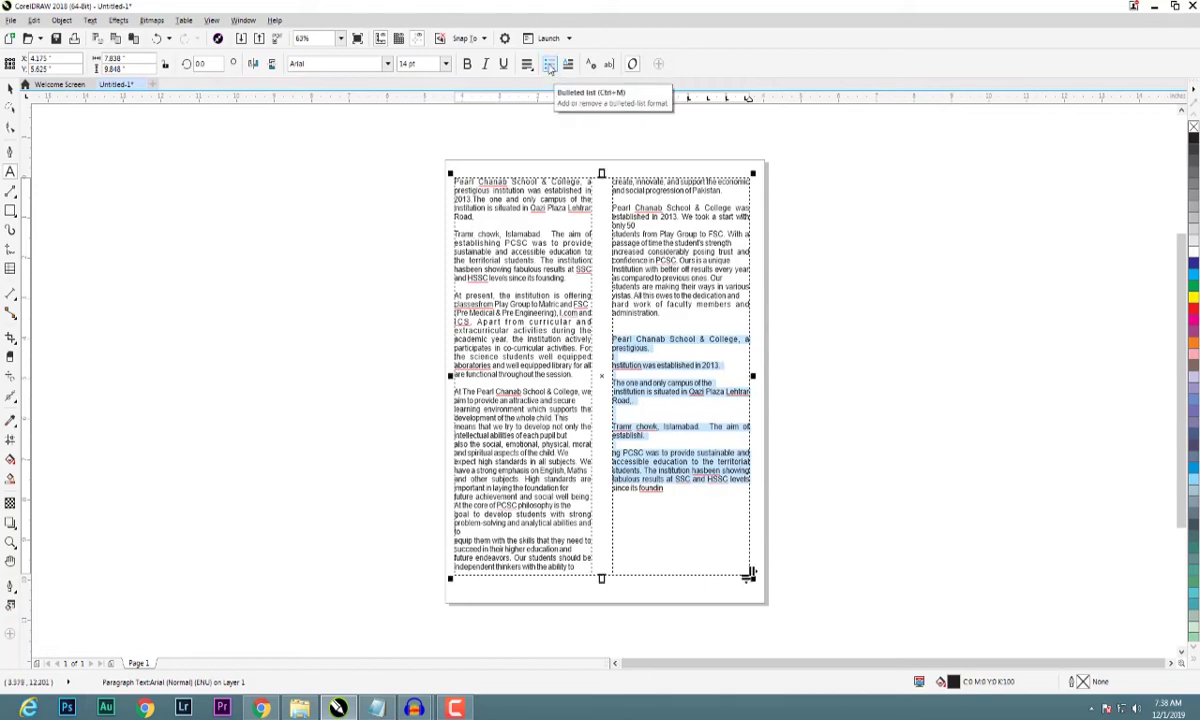
click(90, 20)
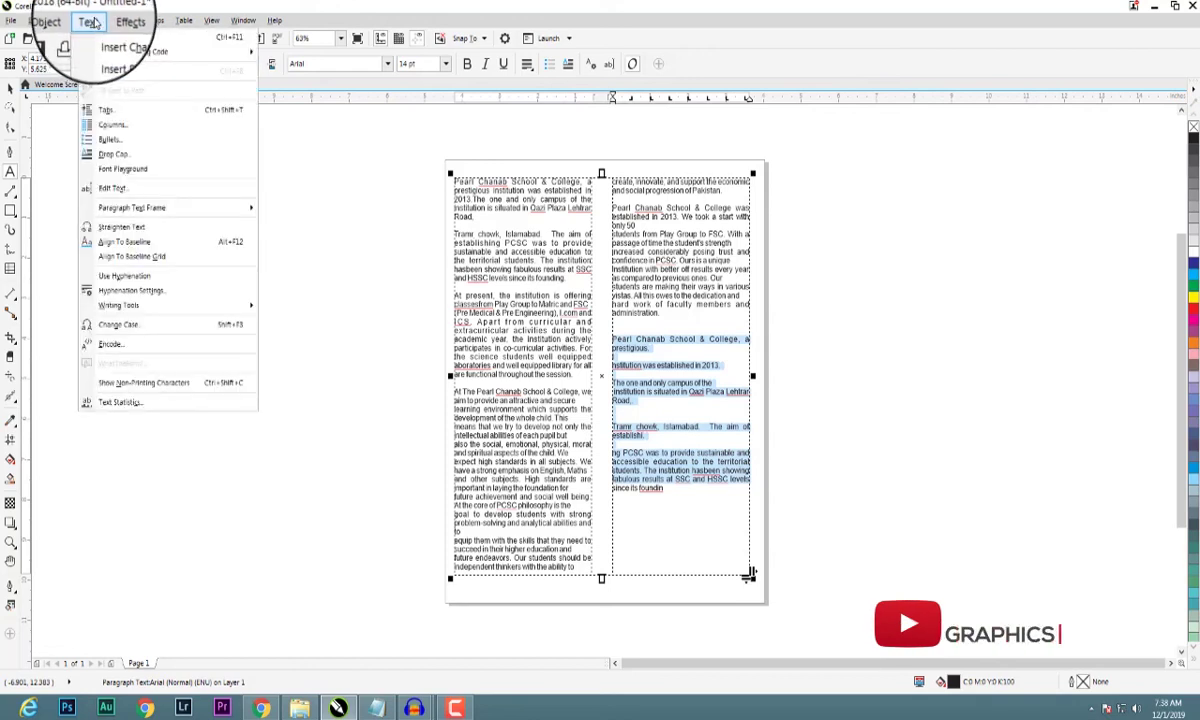
click(108, 135)
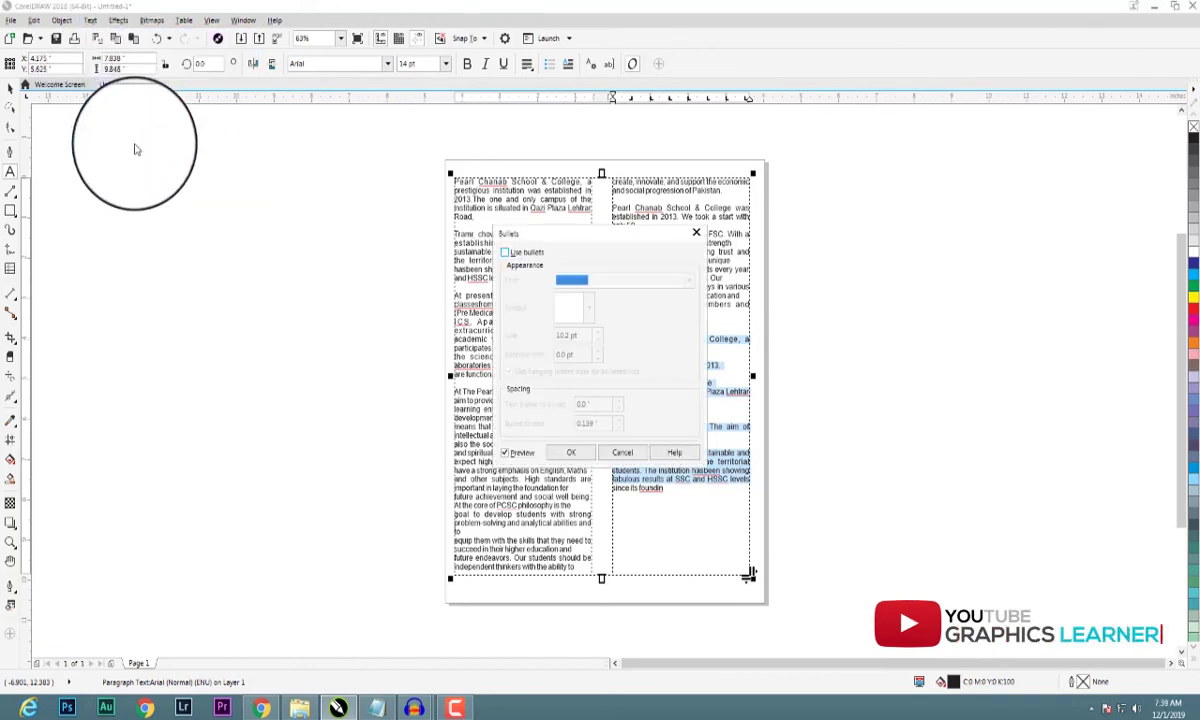
drag(570, 232, 855, 169)
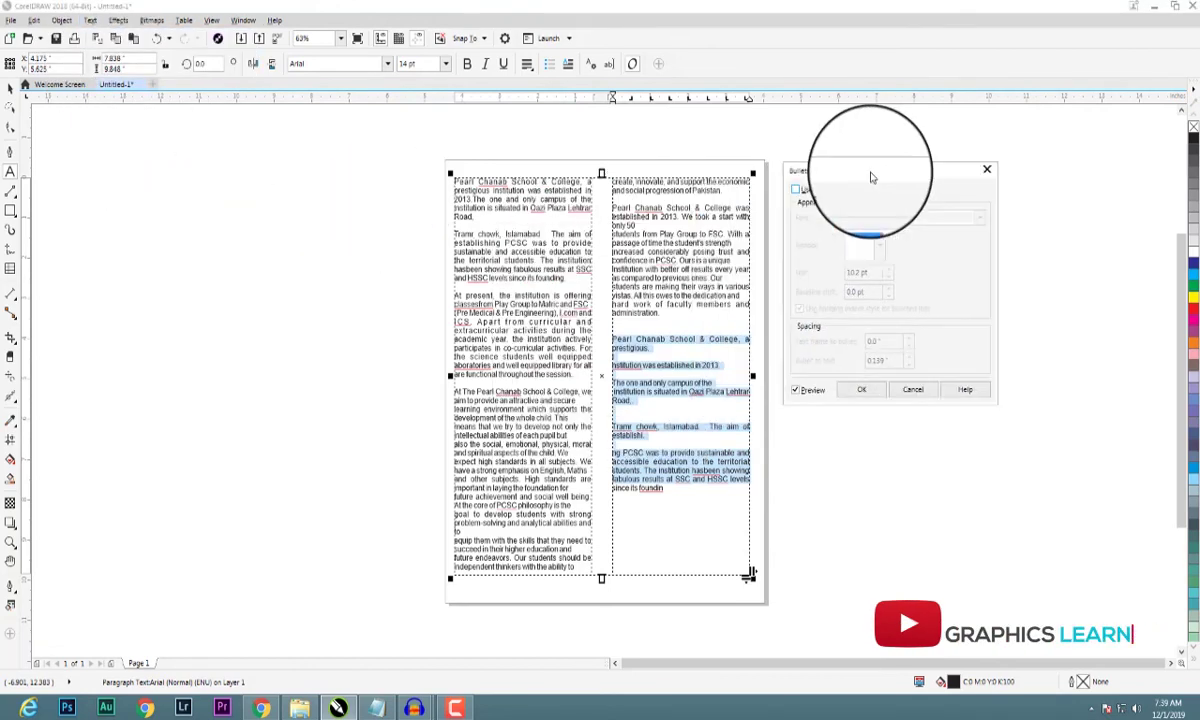
click(797, 190)
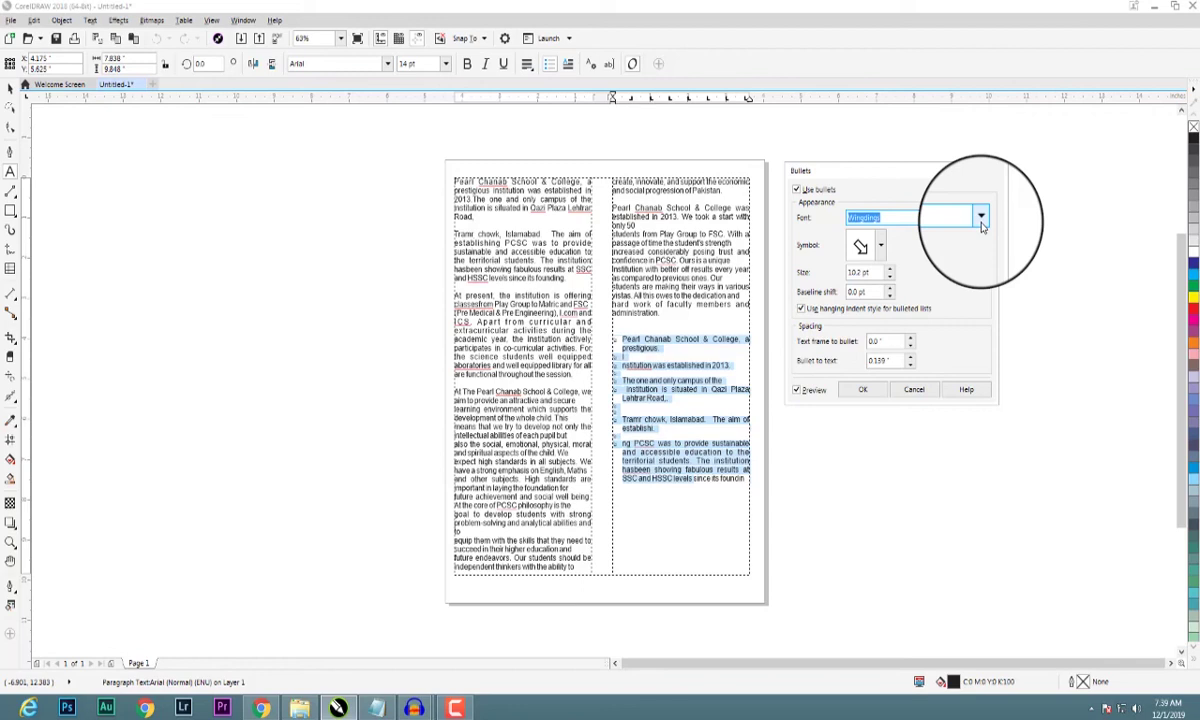
click(981, 218)
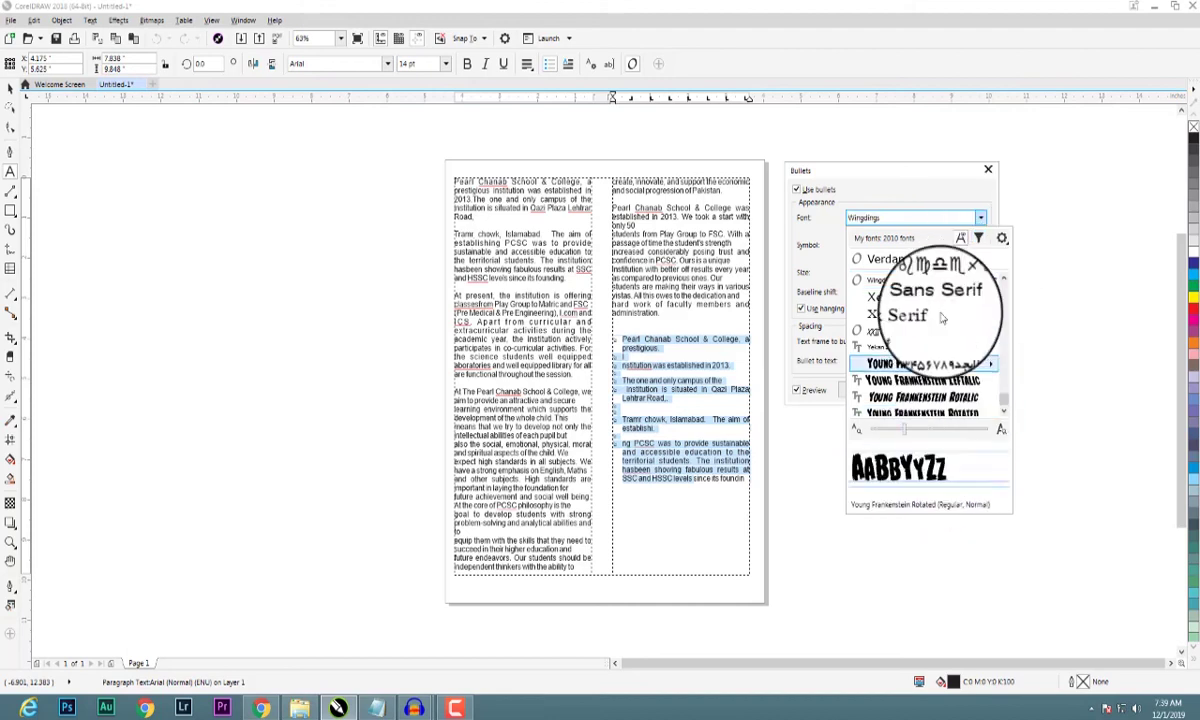
click(908, 210)
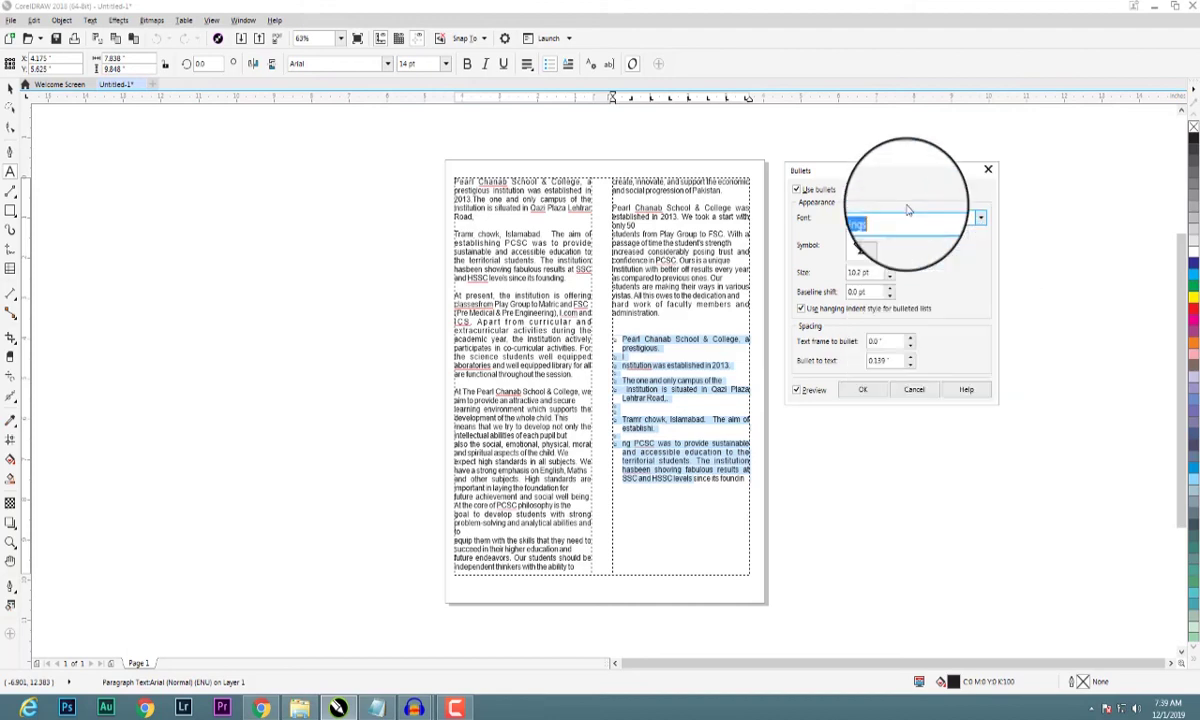
click(881, 256)
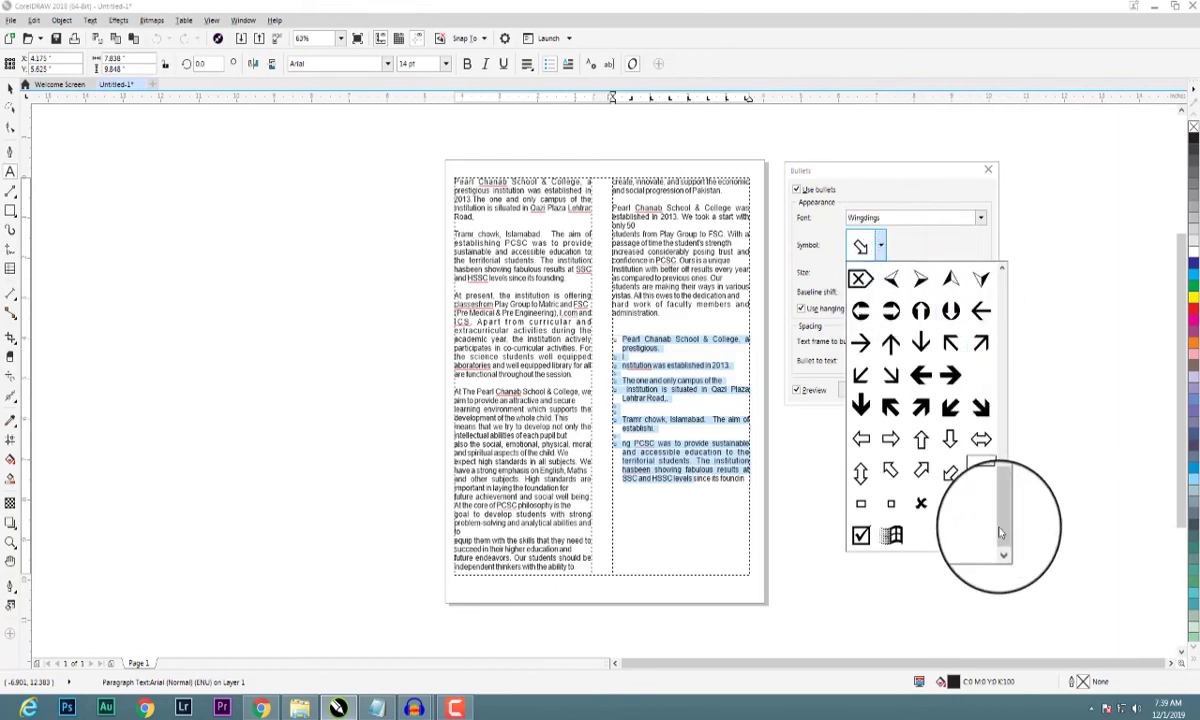
drag(1005, 518, 1001, 465)
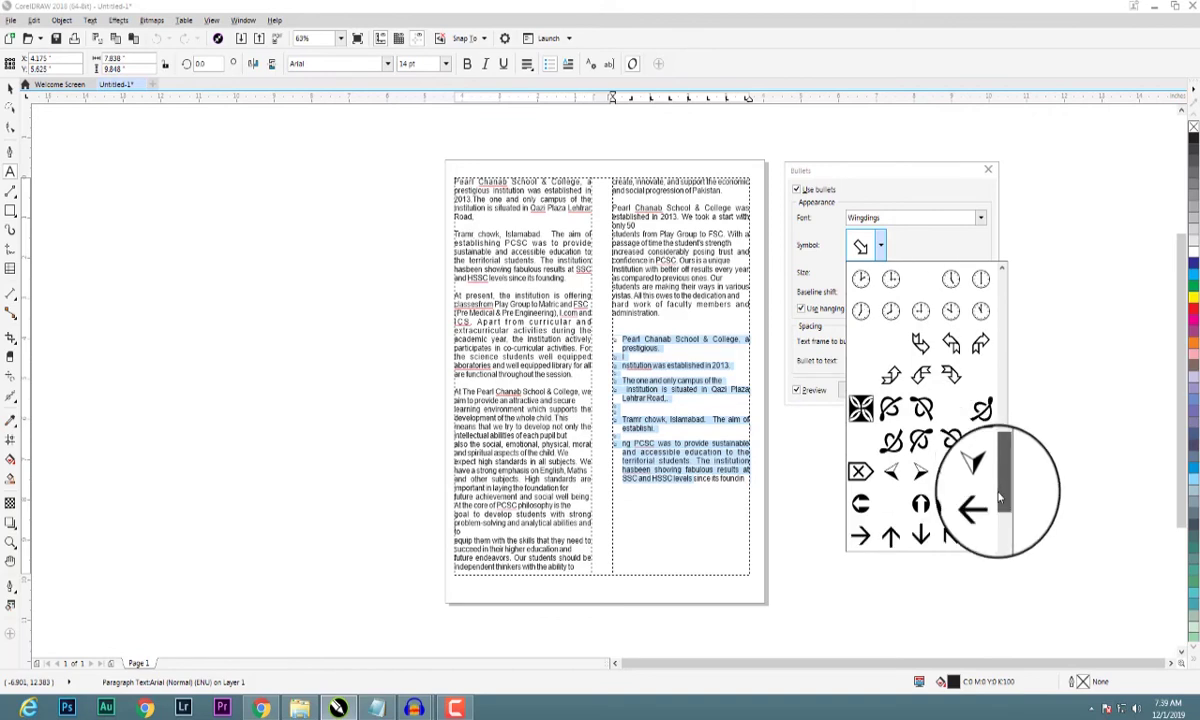
click(930, 482)
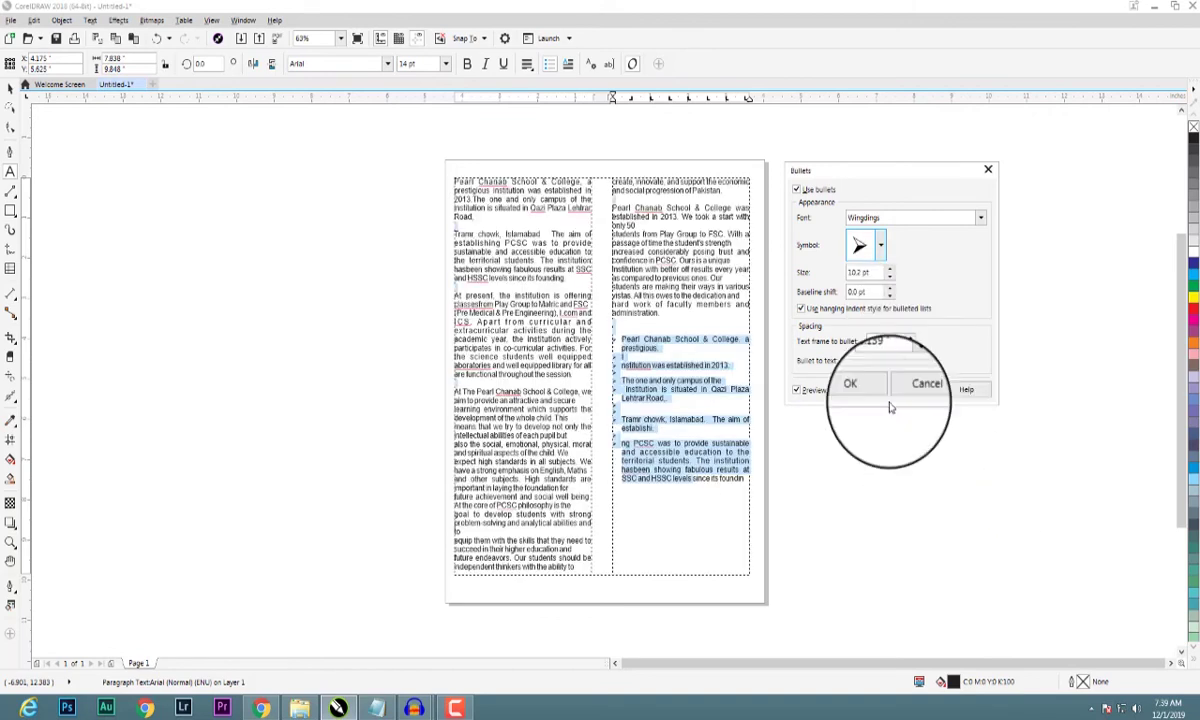
Raise the bullet size to 18.2 pt and apply the bullets
double_click(843, 273)
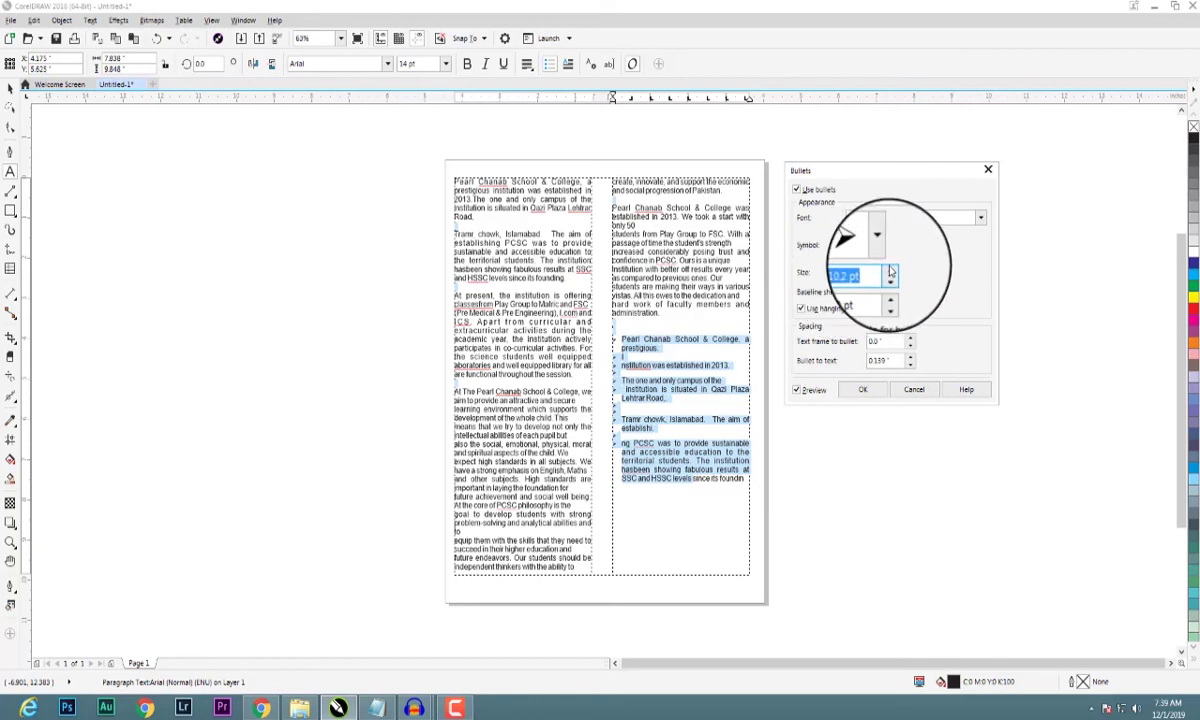
click(889, 270)
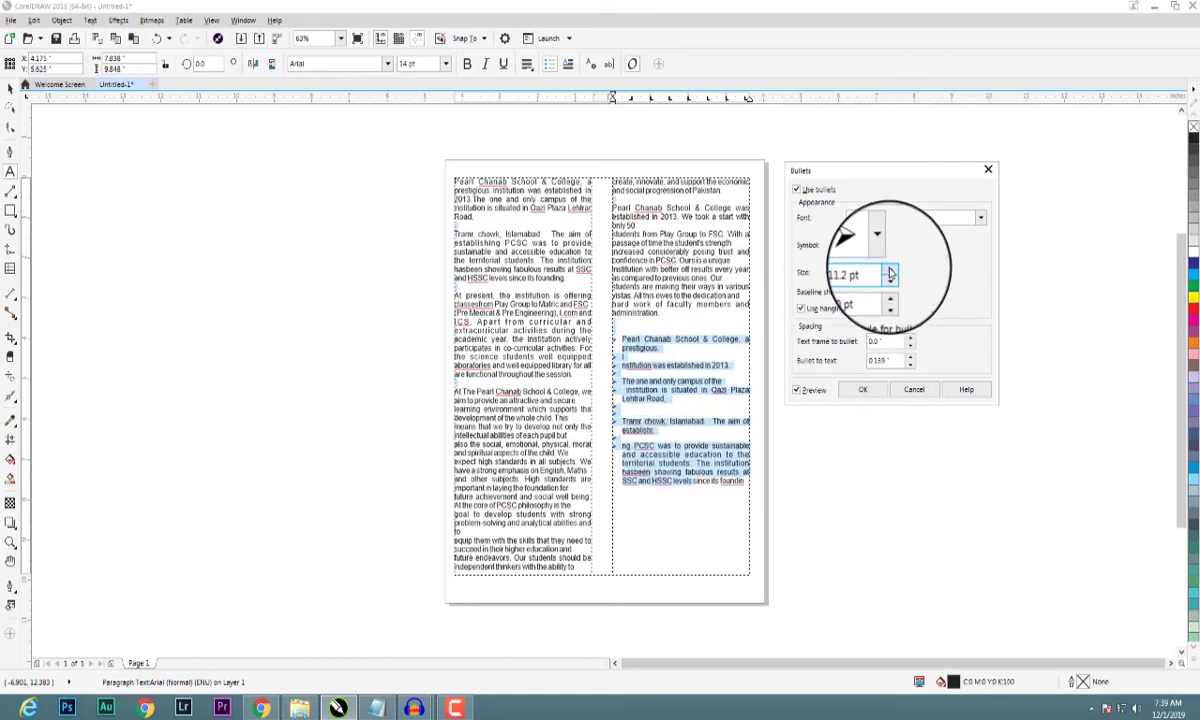
click(889, 270)
click(889, 270)
click(889, 270)
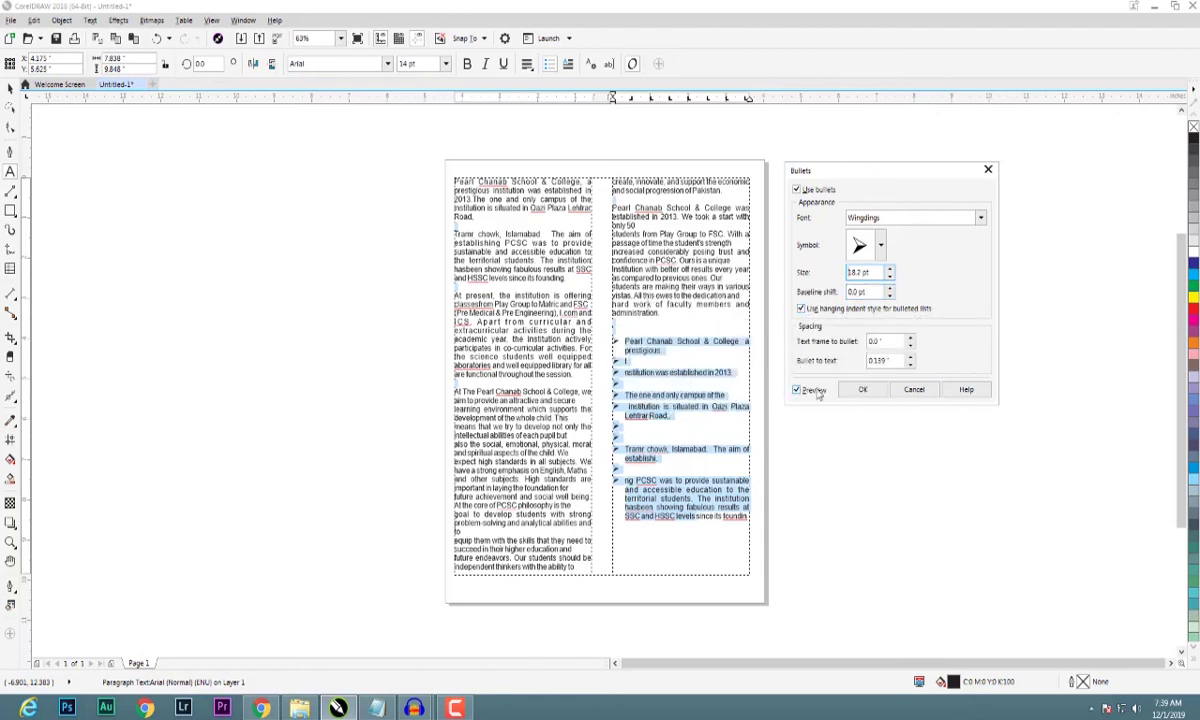
click(858, 393)
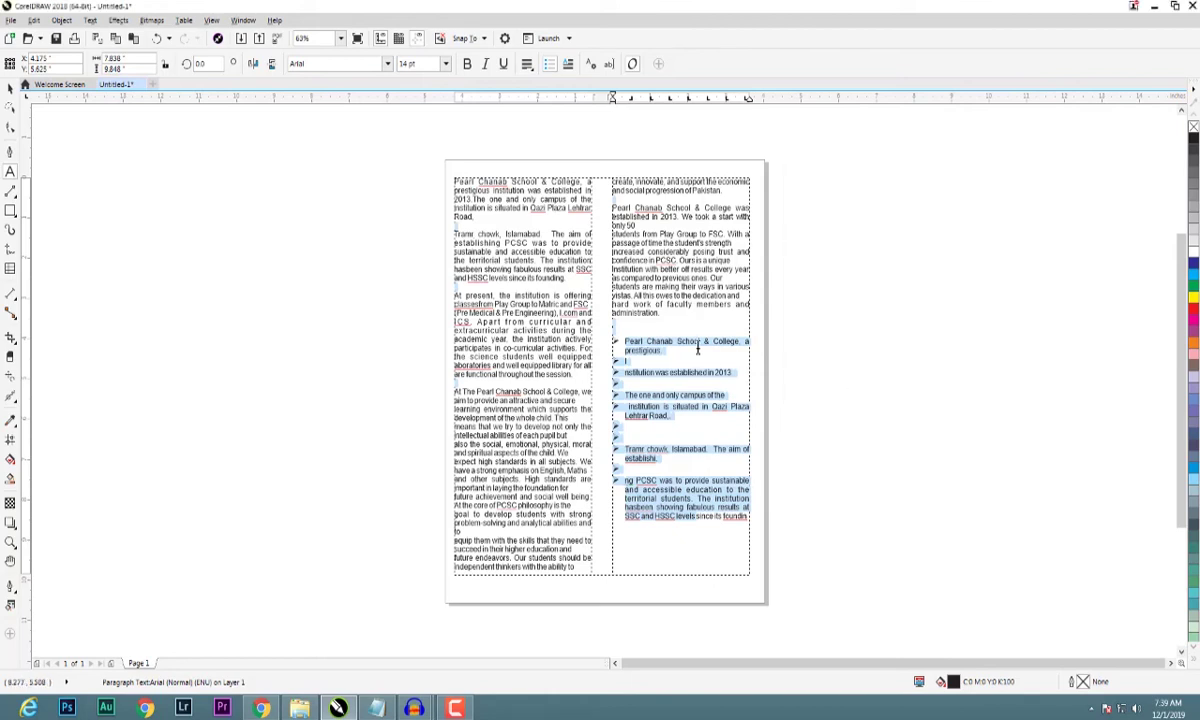
Select the two-column text frame and enter it for text editing
click(642, 490)
key(ctrl+space)
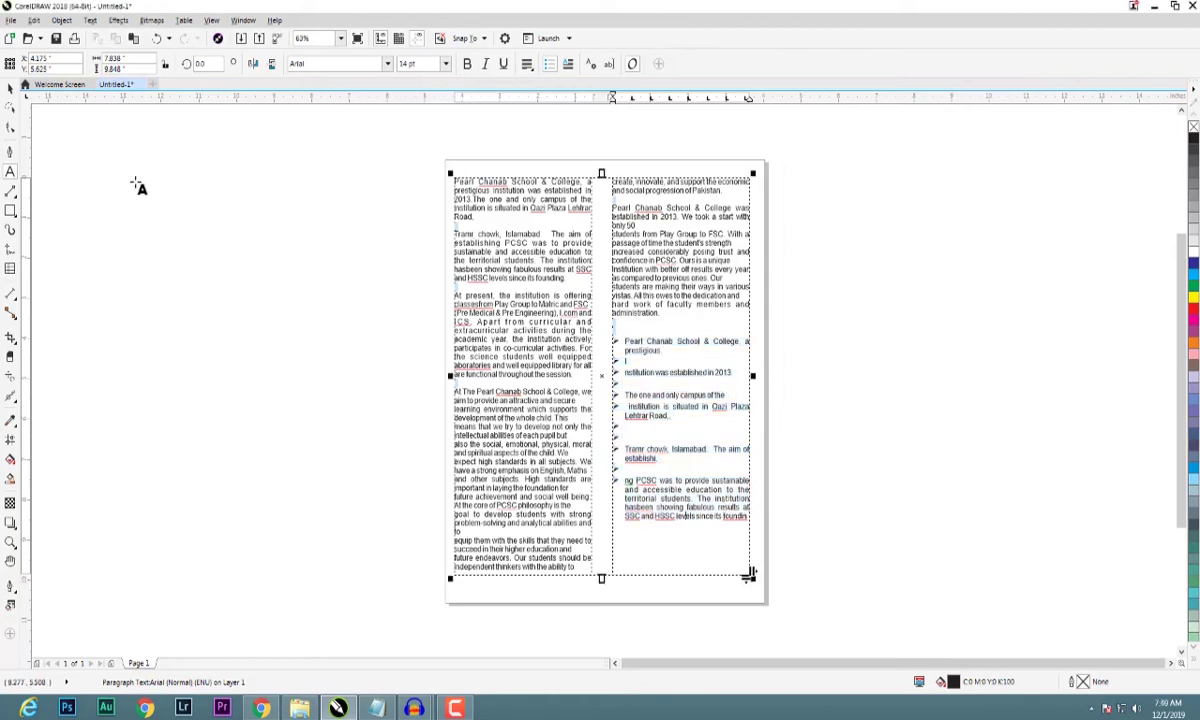
click(410, 233)
click(666, 202)
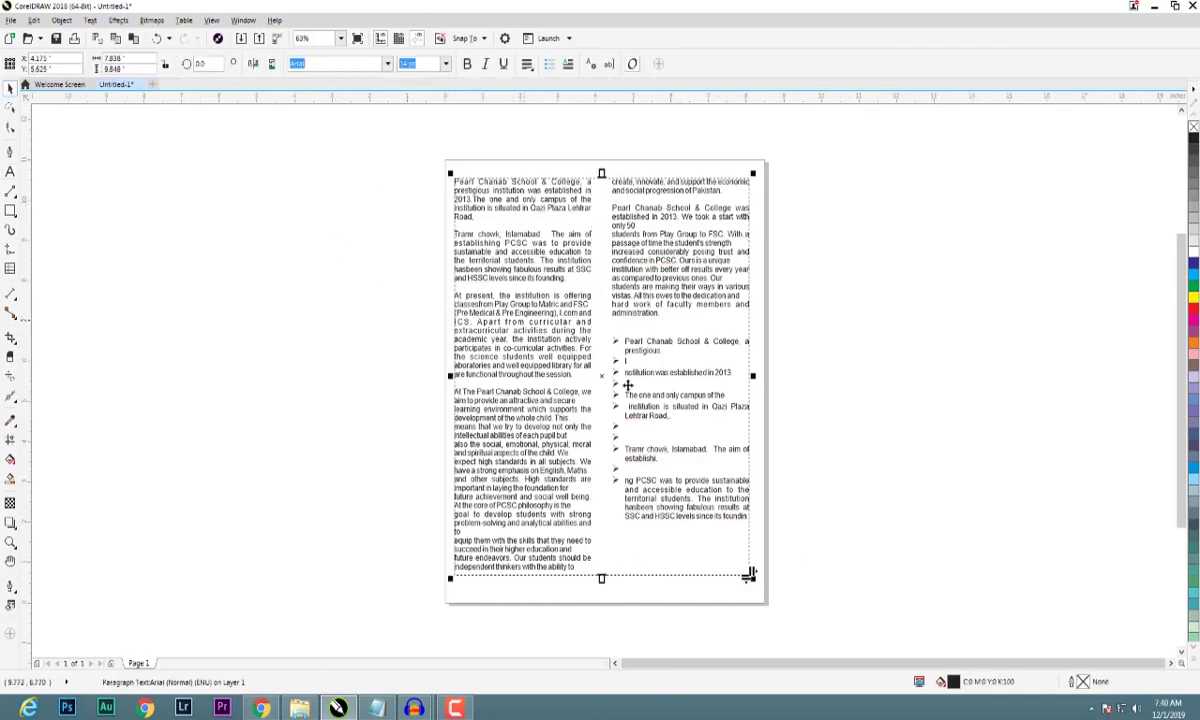
double_click(619, 374)
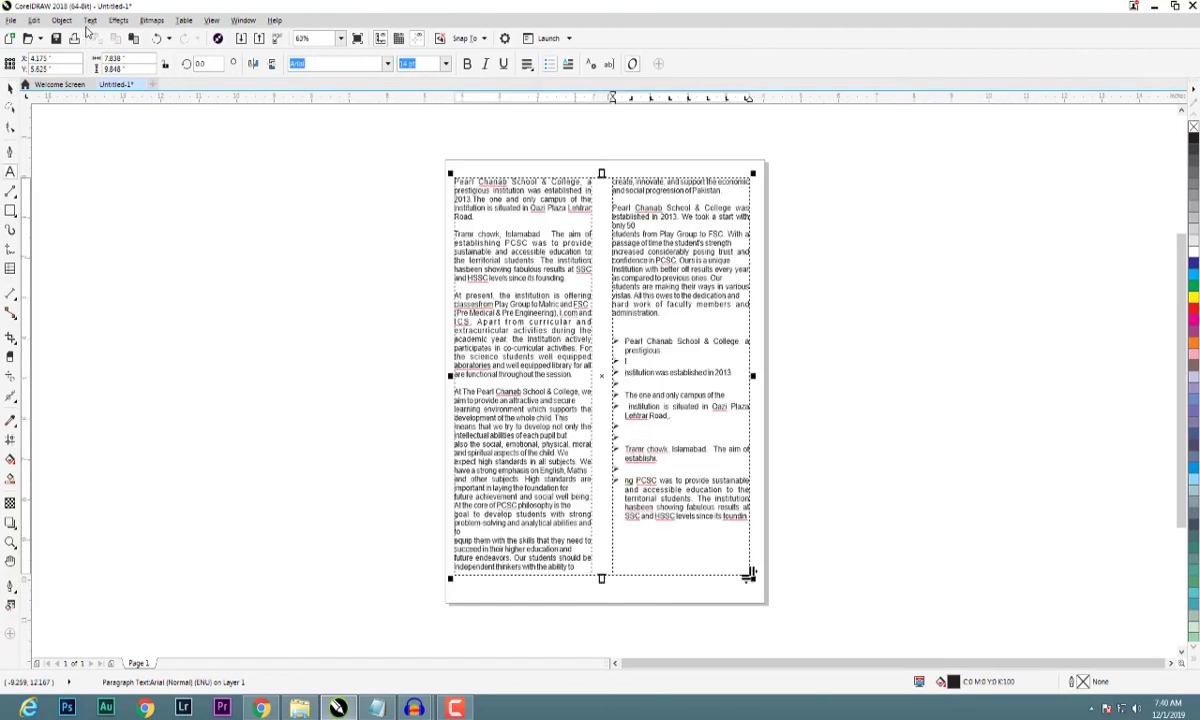
Enable a three-line drop cap, which enlarges an 'n' in column two, then close the settings
click(89, 21)
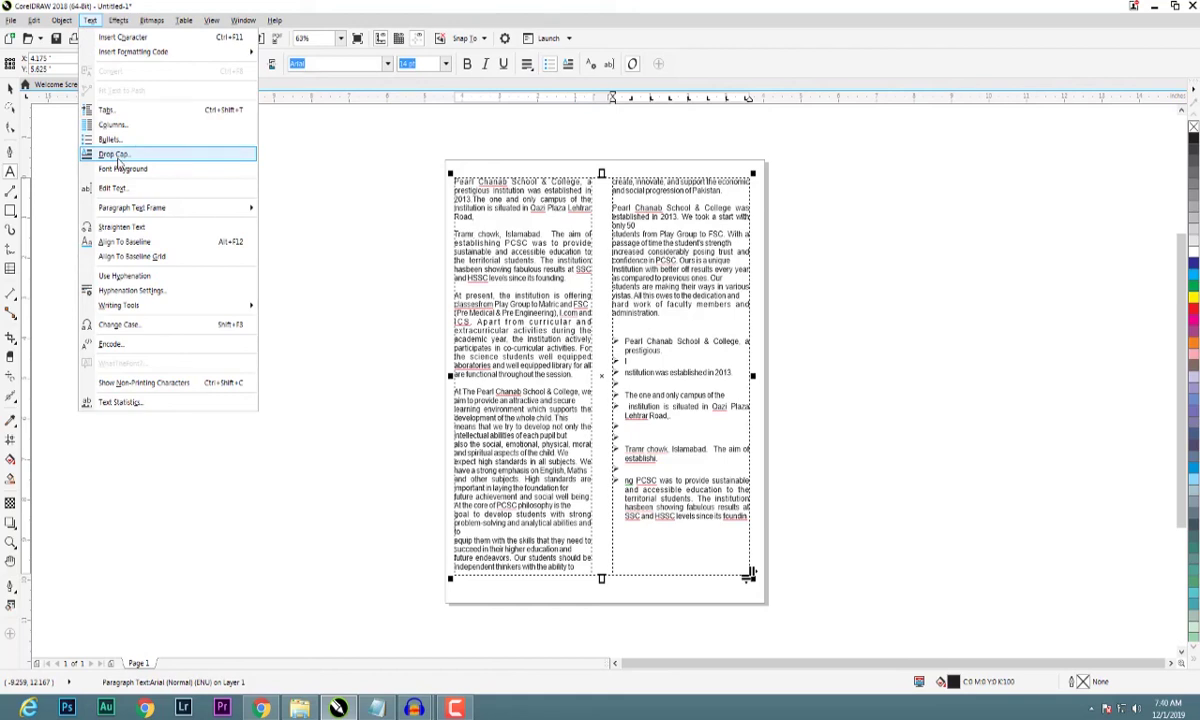
click(115, 156)
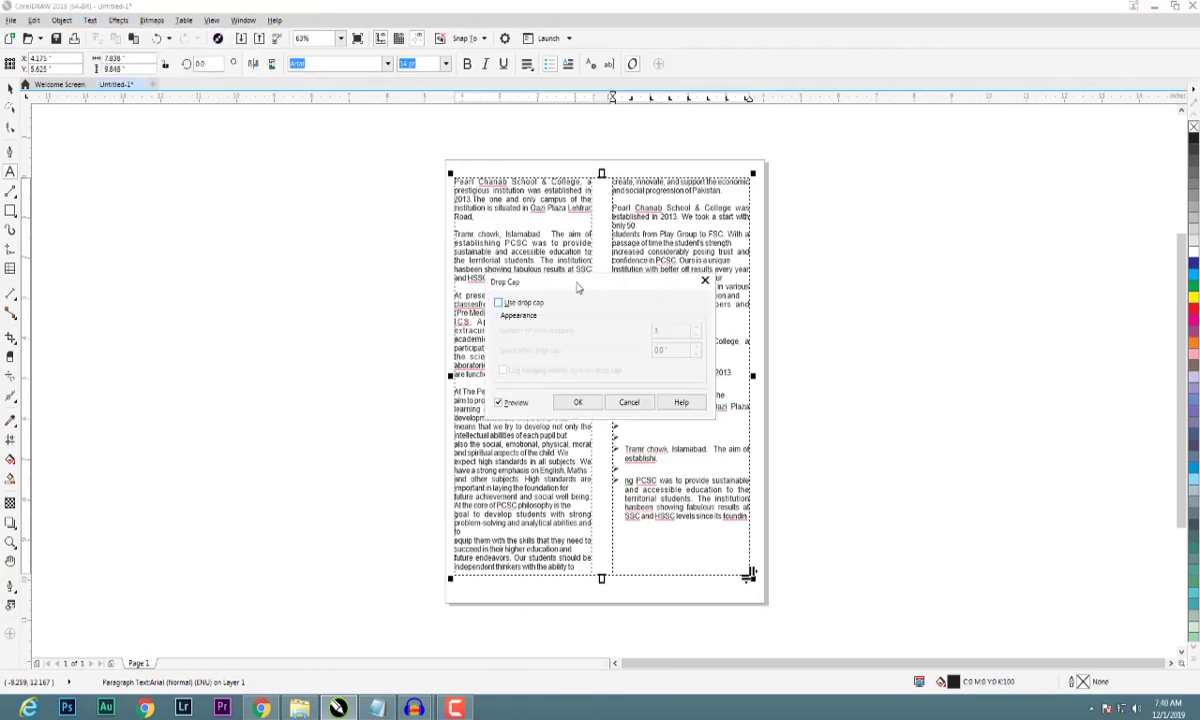
drag(577, 288, 729, 256)
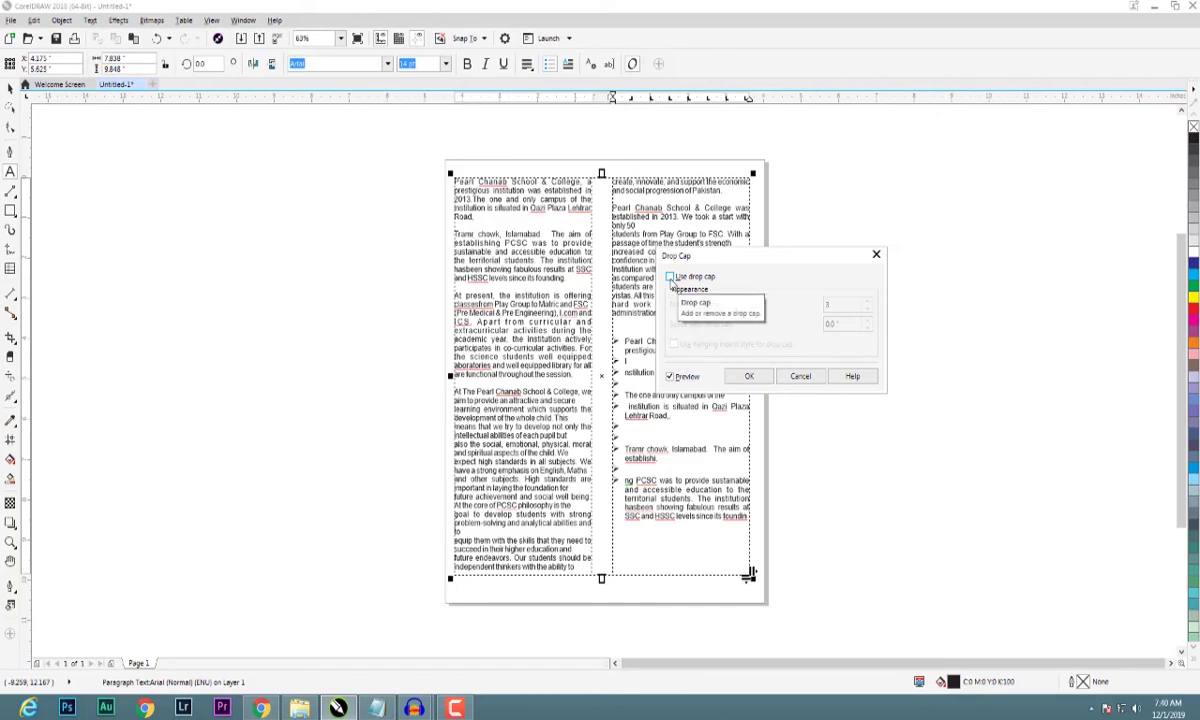
click(670, 277)
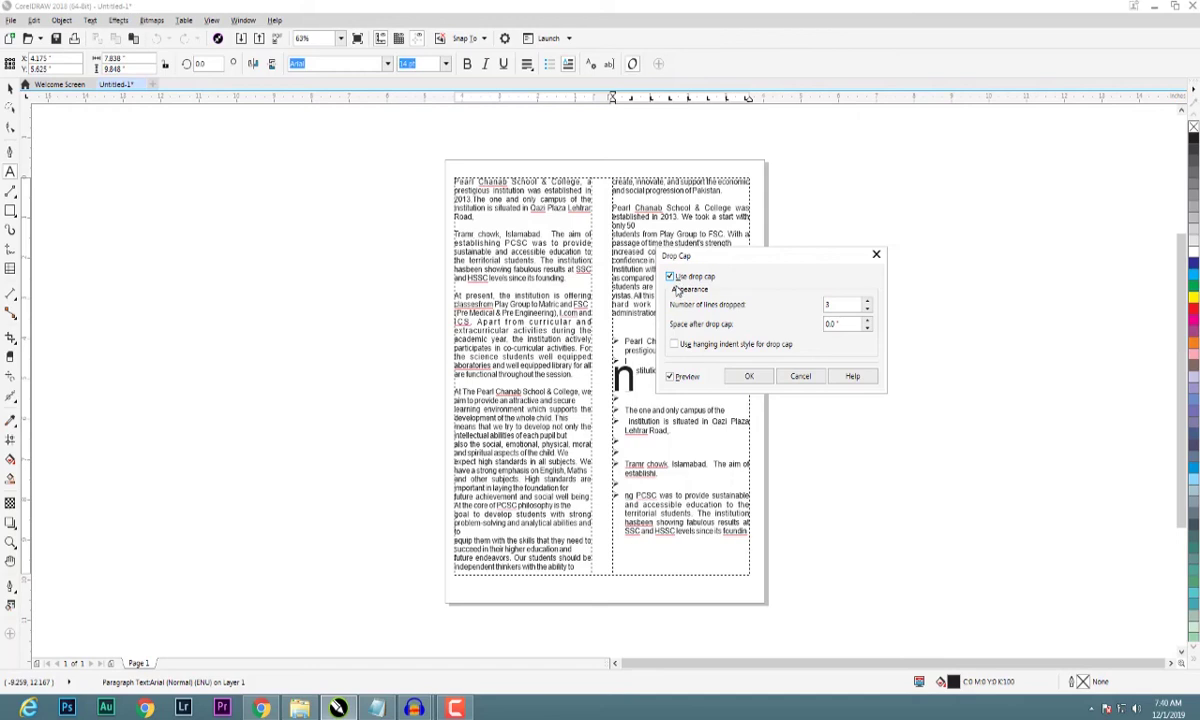
drag(720, 255, 835, 239)
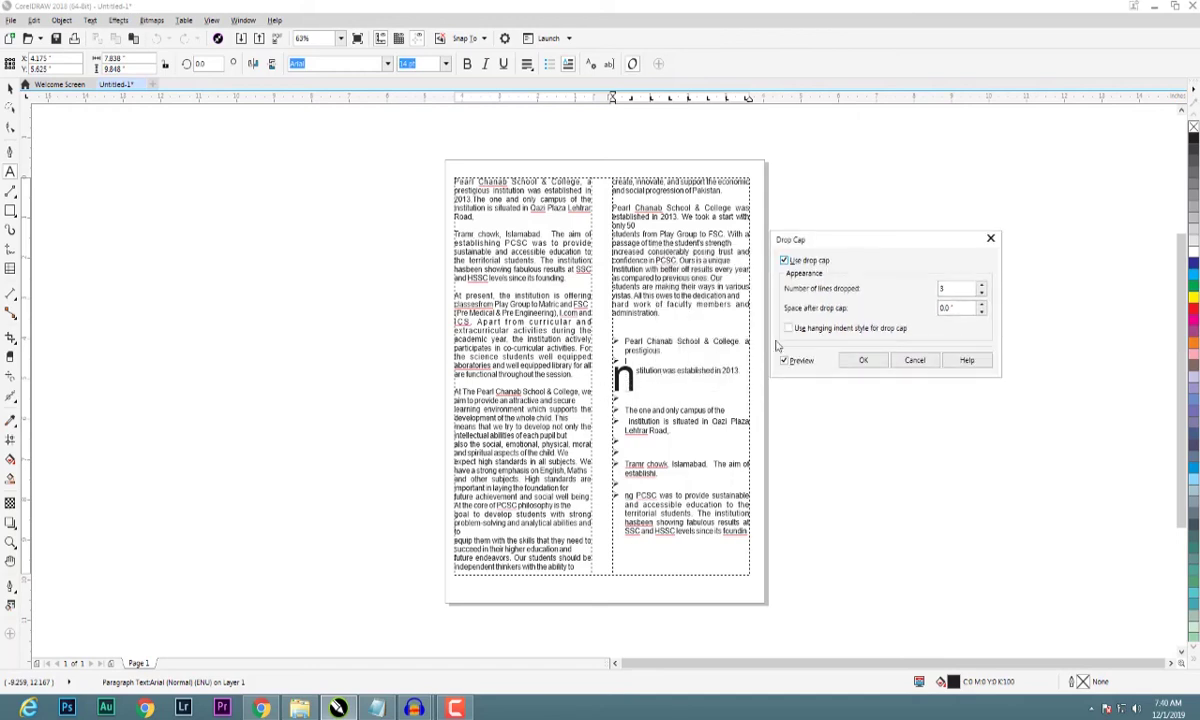
click(862, 361)
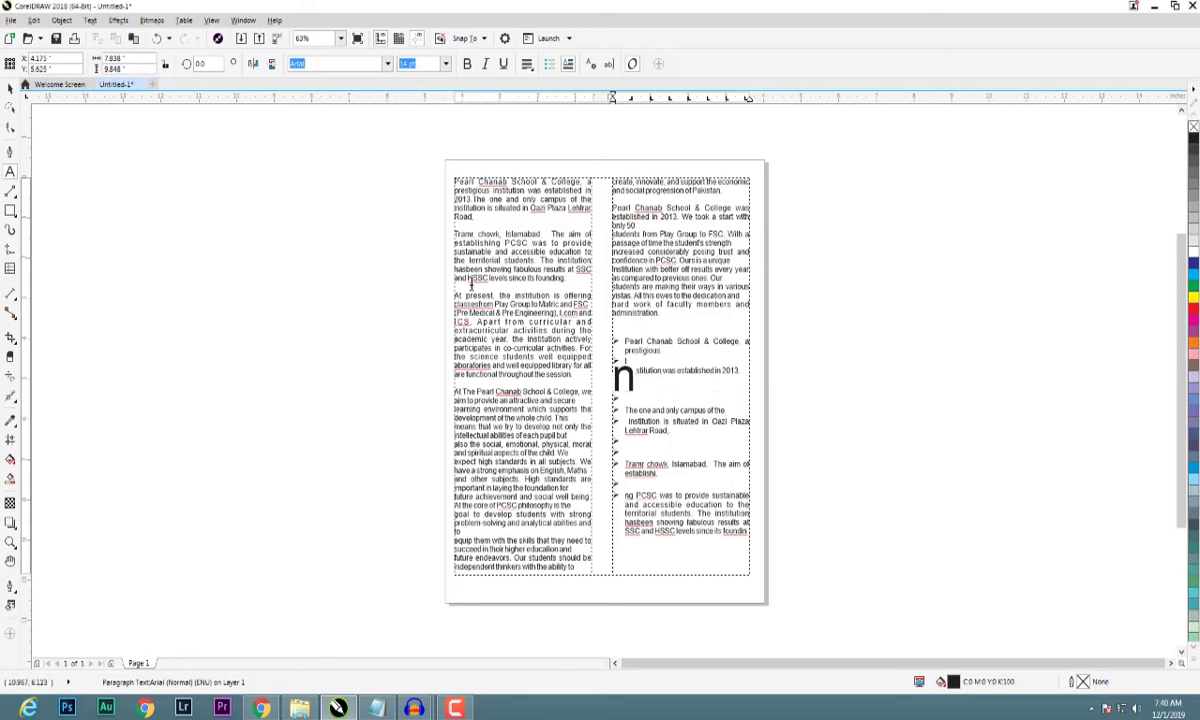
click(456, 235)
Apply a three-line drop cap 'T' to the 'Tramr chowk' paragraph in column one
scroll(456, 235, up, 4)
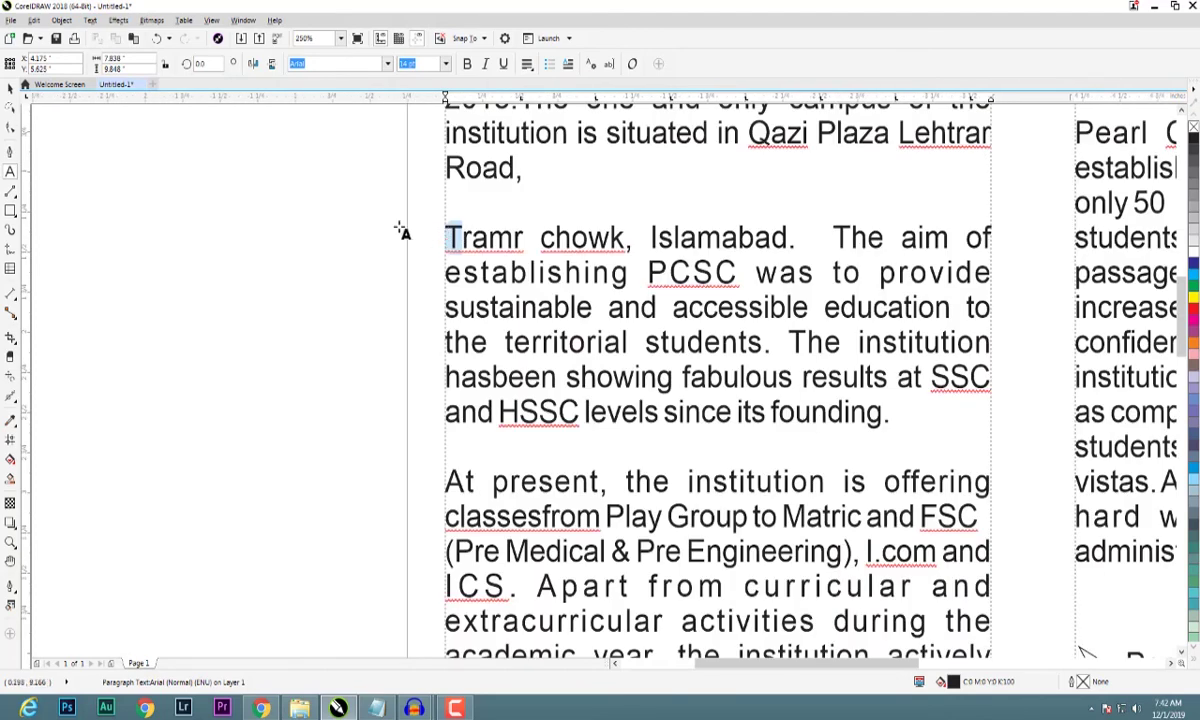
click(567, 65)
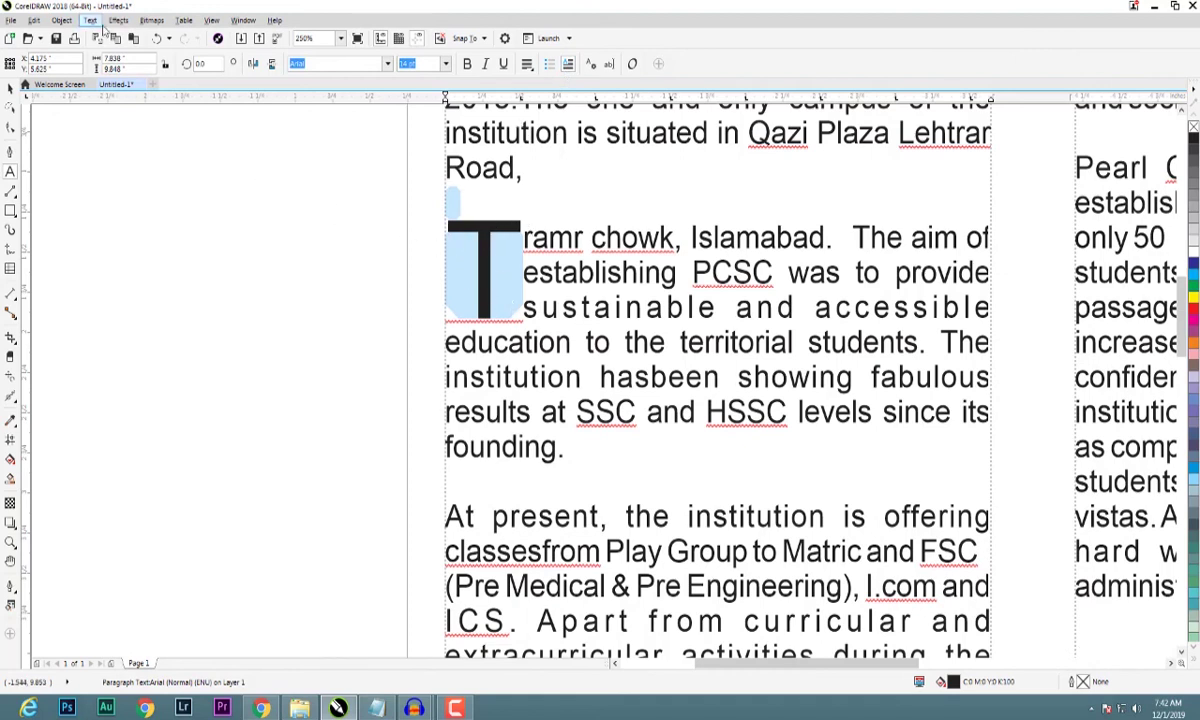
click(92, 21)
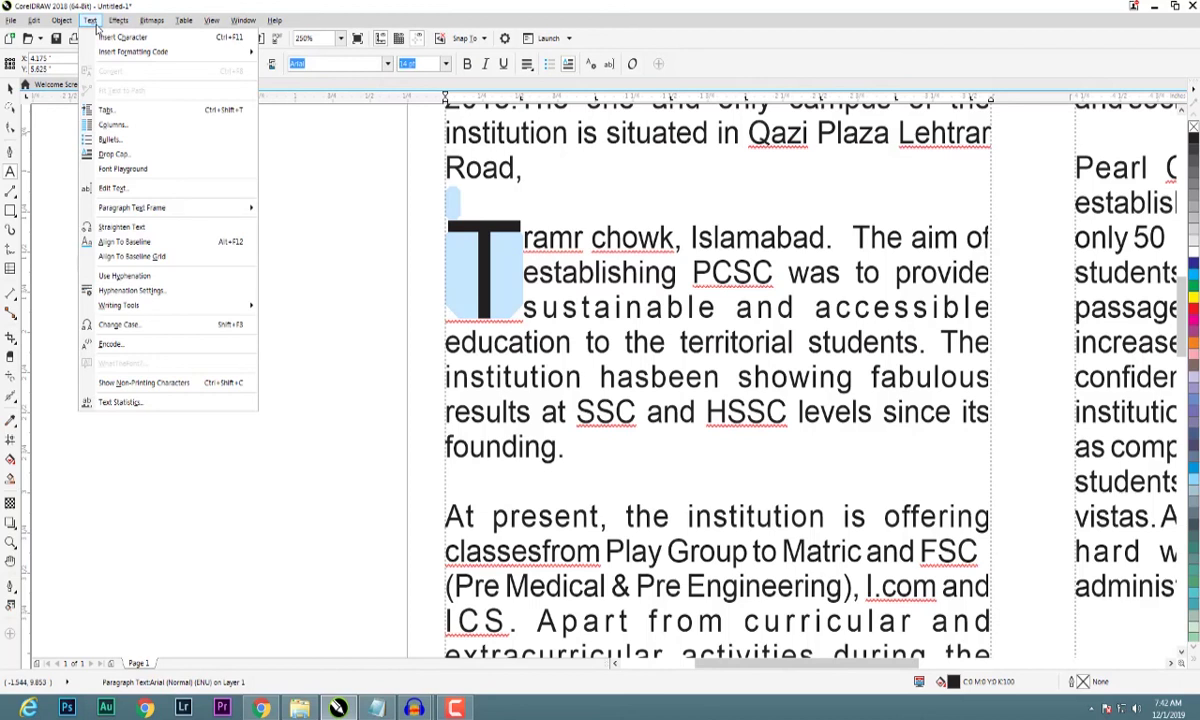
Set the 'T' drop cap to drop 2 lines
click(134, 157)
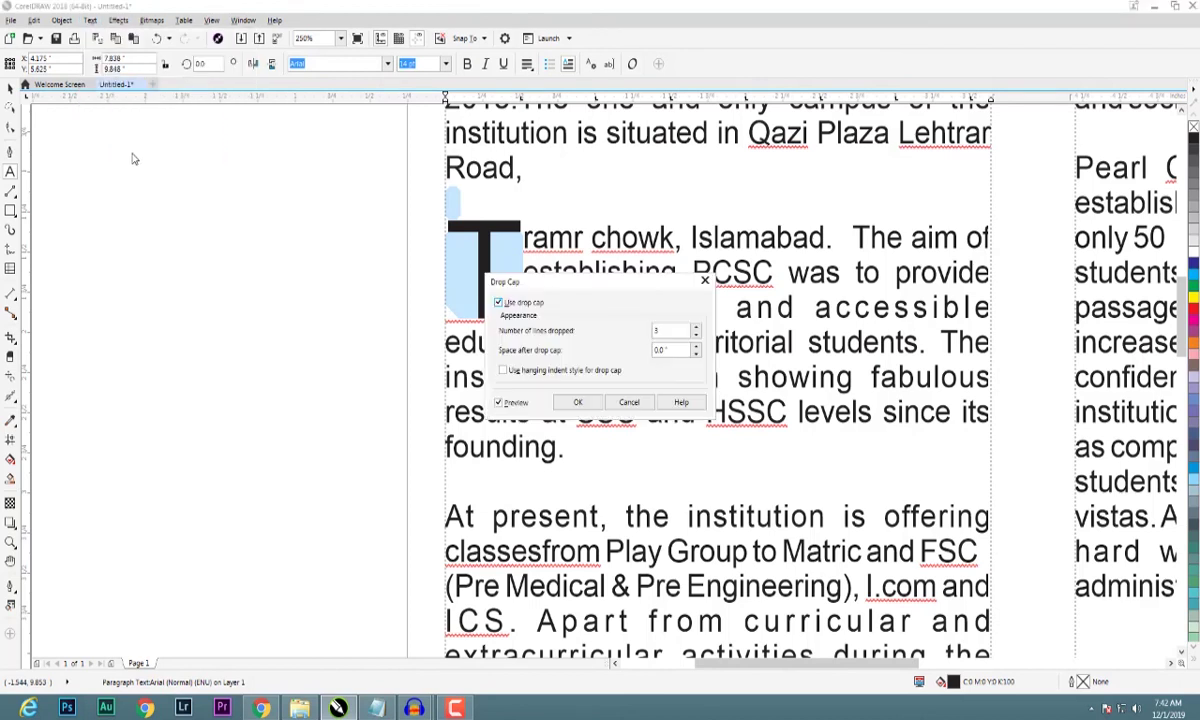
drag(617, 280, 770, 149)
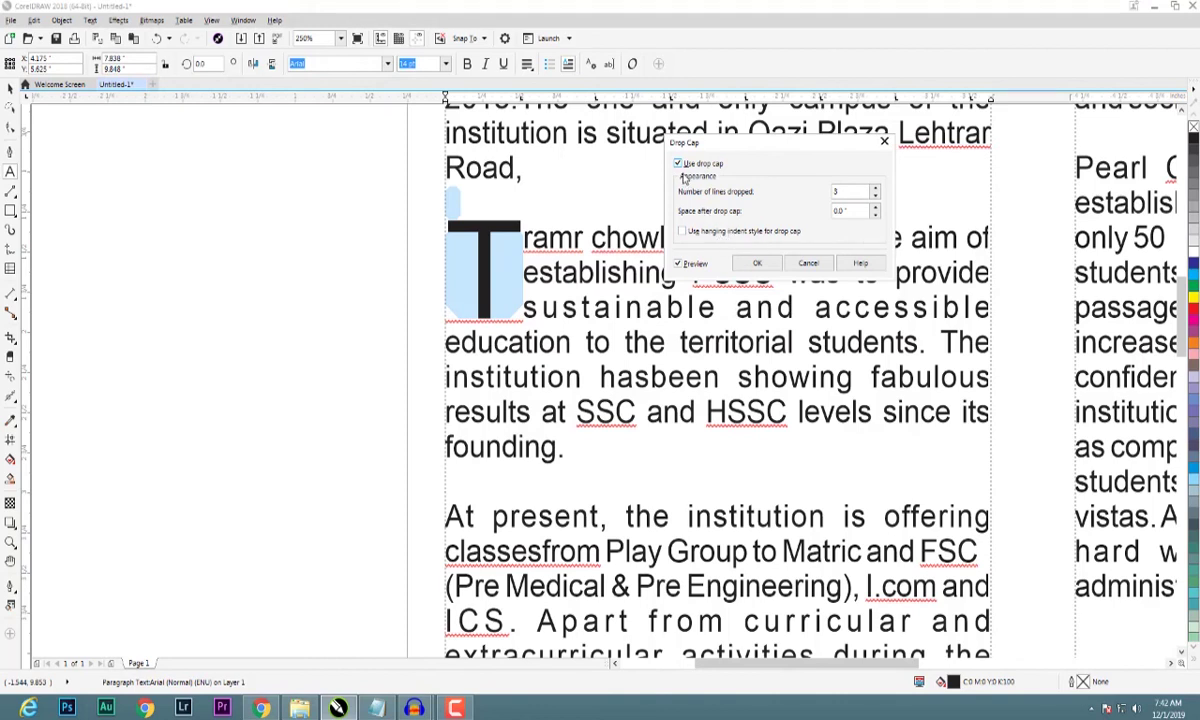
click(679, 165)
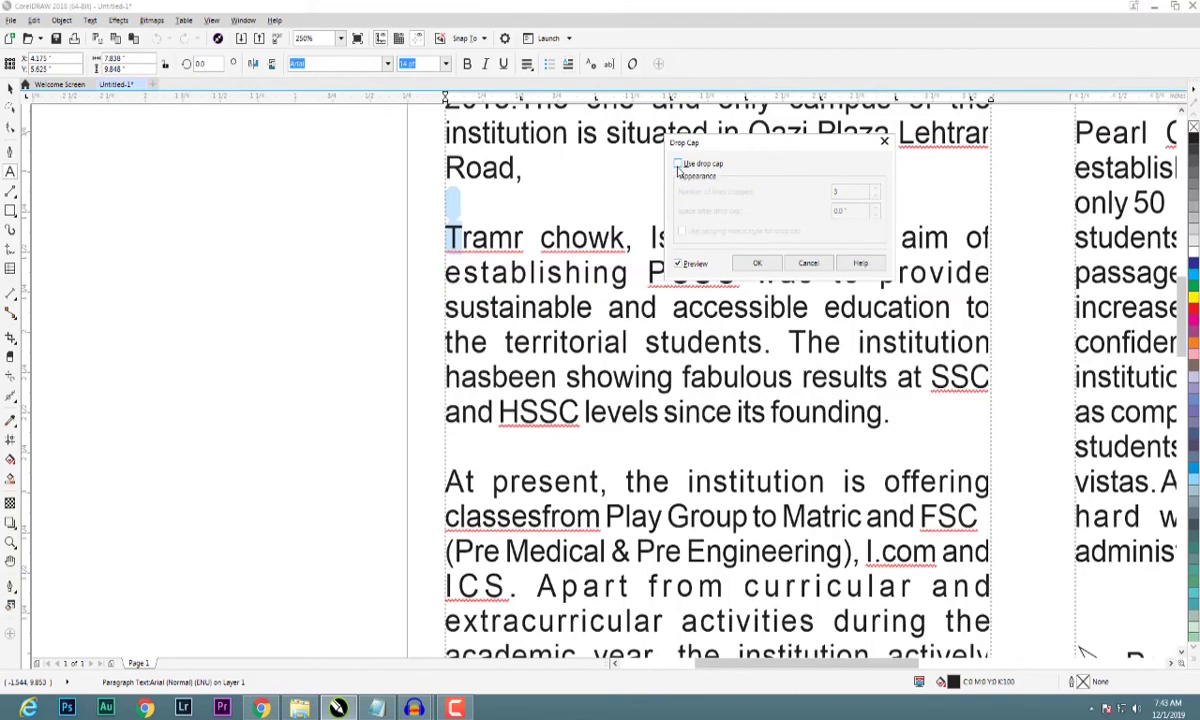
click(679, 164)
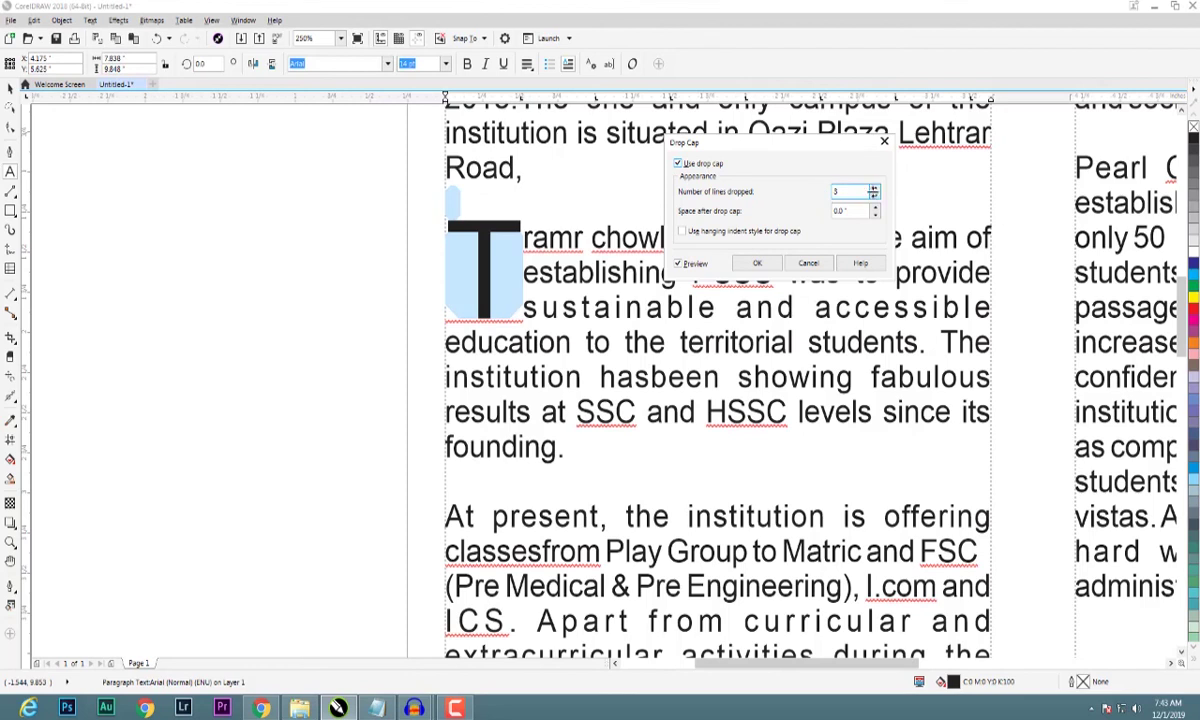
click(875, 188)
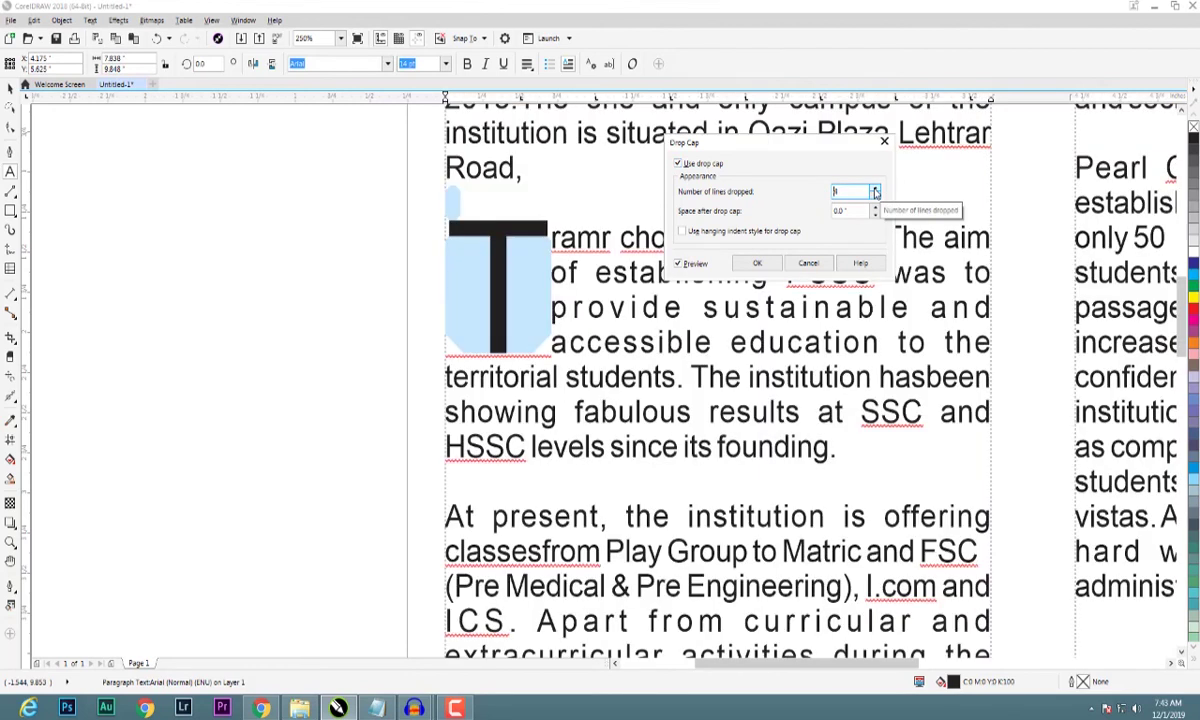
click(875, 188)
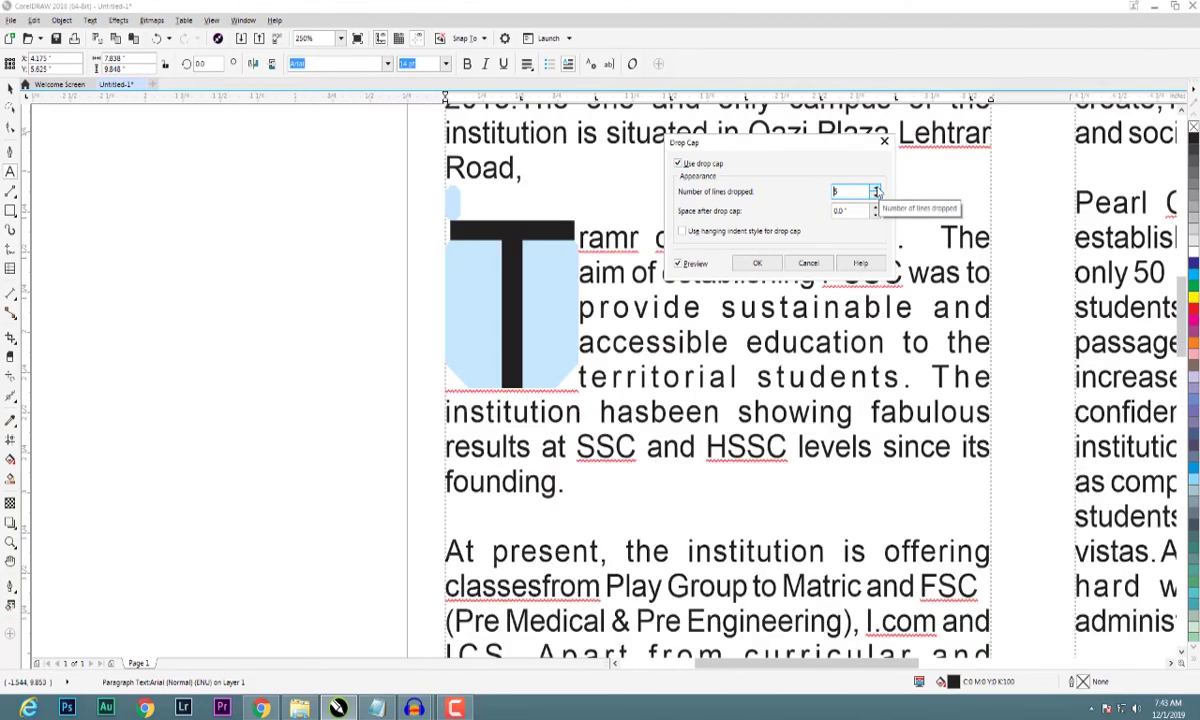
click(875, 188)
click(874, 197)
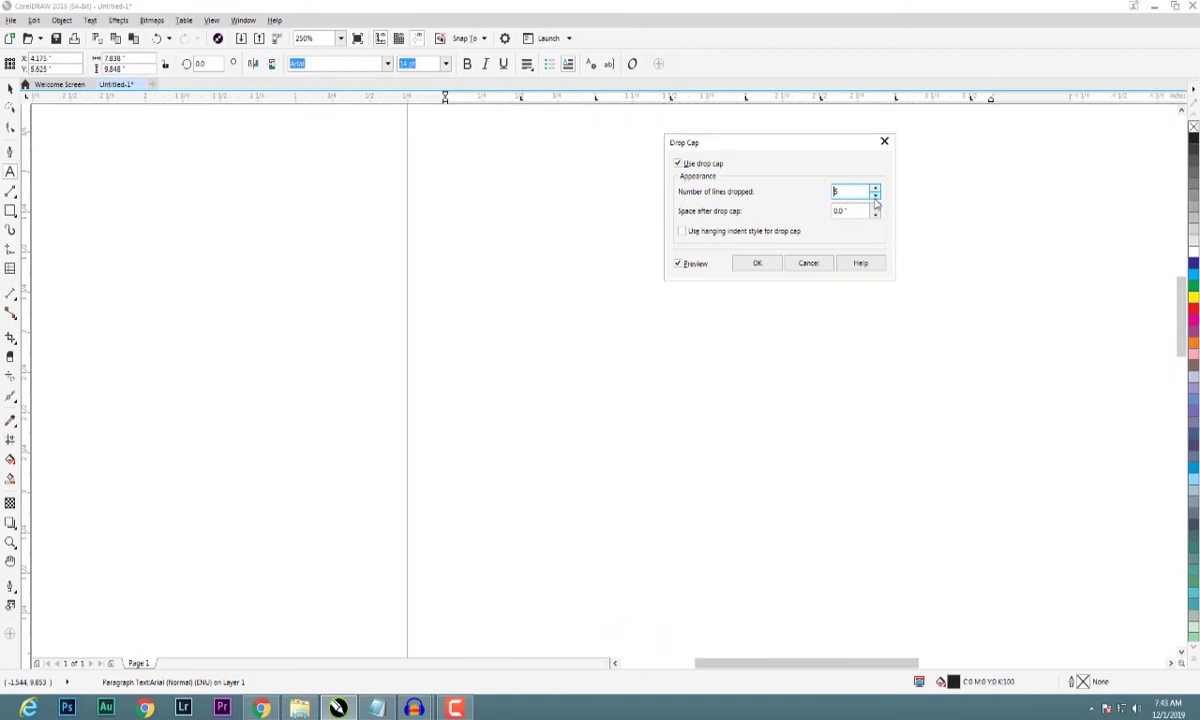
click(874, 197)
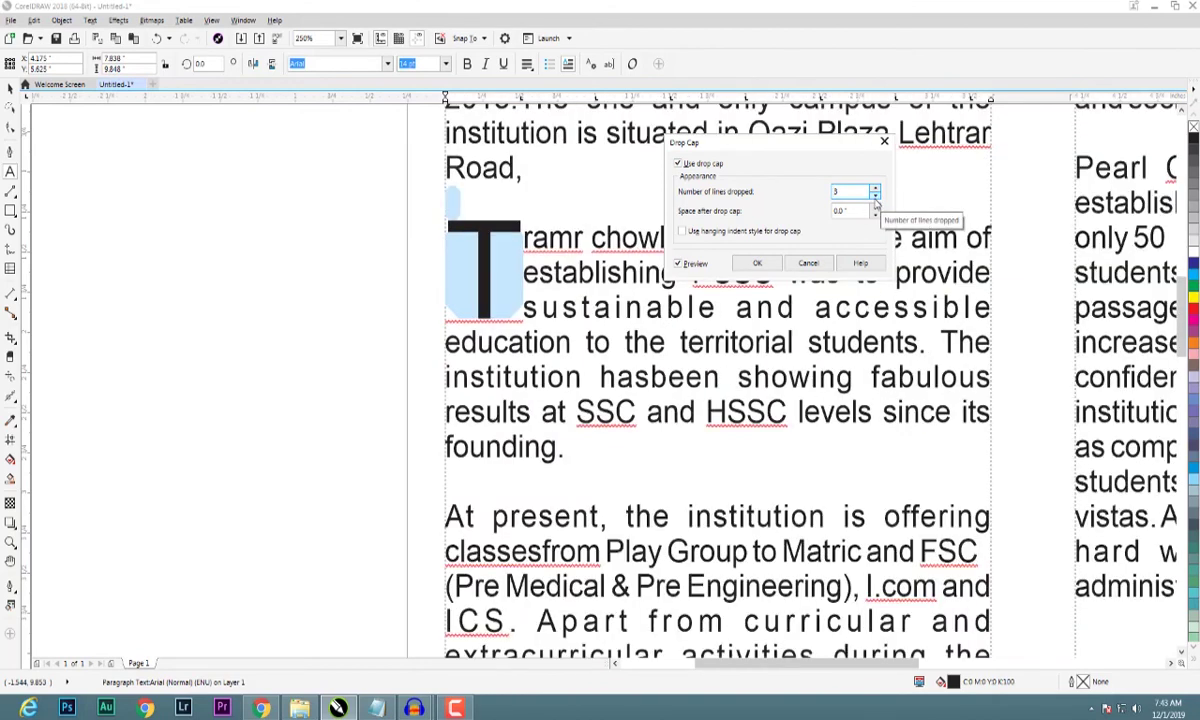
click(875, 197)
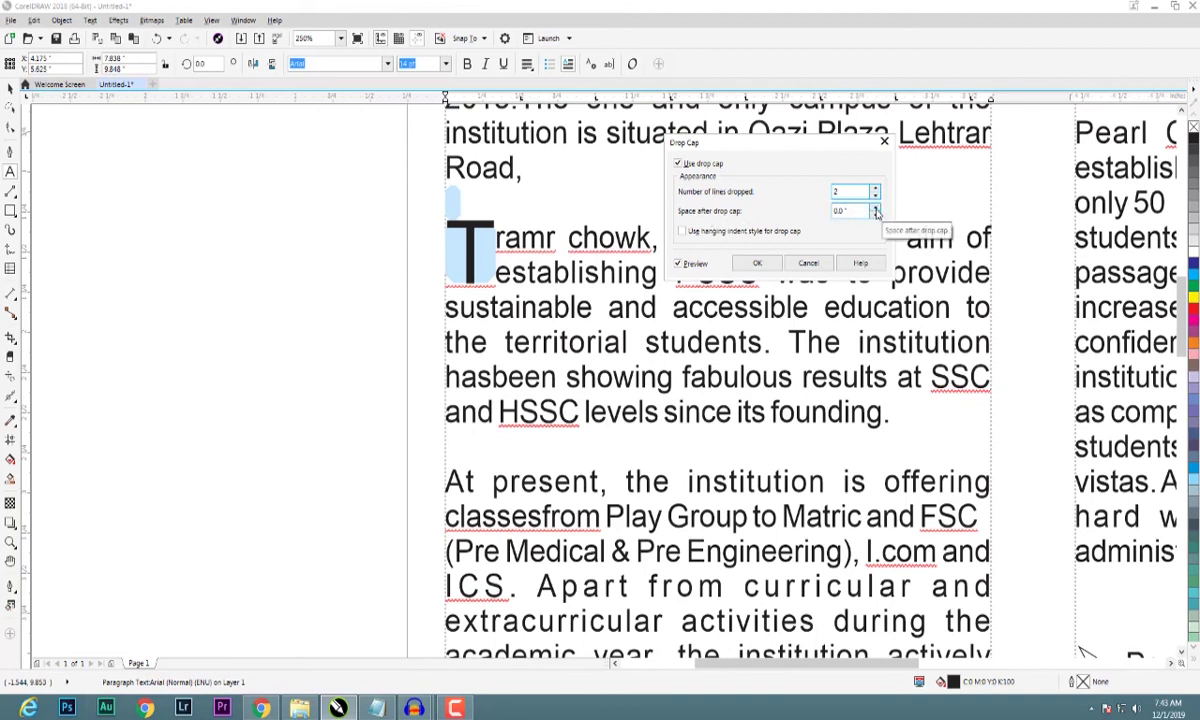
Set the space after the drop cap to 0.0, use hanging indent style, and apply
click(876, 208)
click(876, 208)
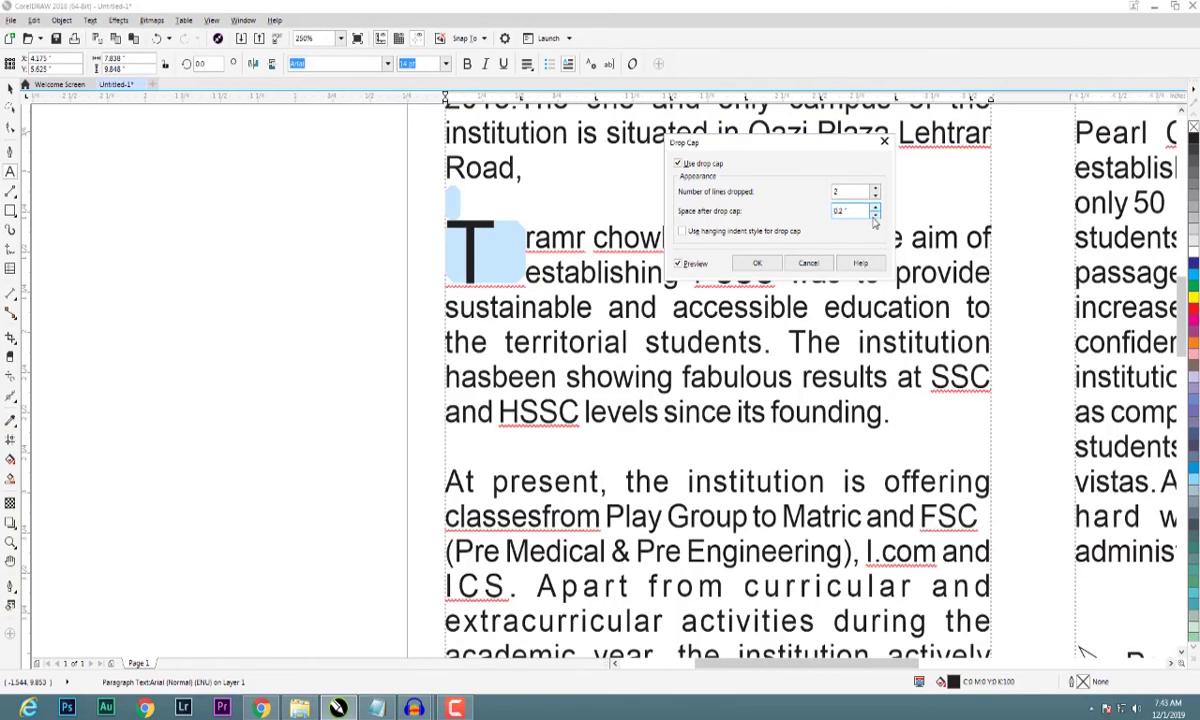
click(875, 215)
click(875, 215)
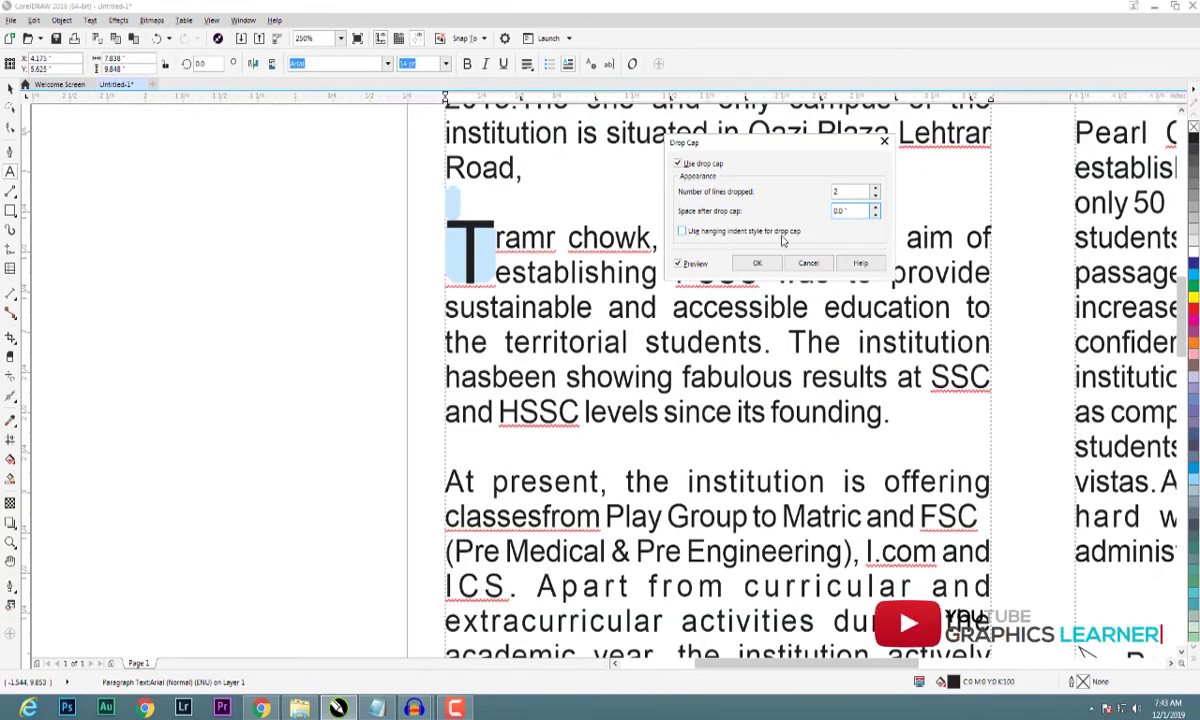
click(683, 231)
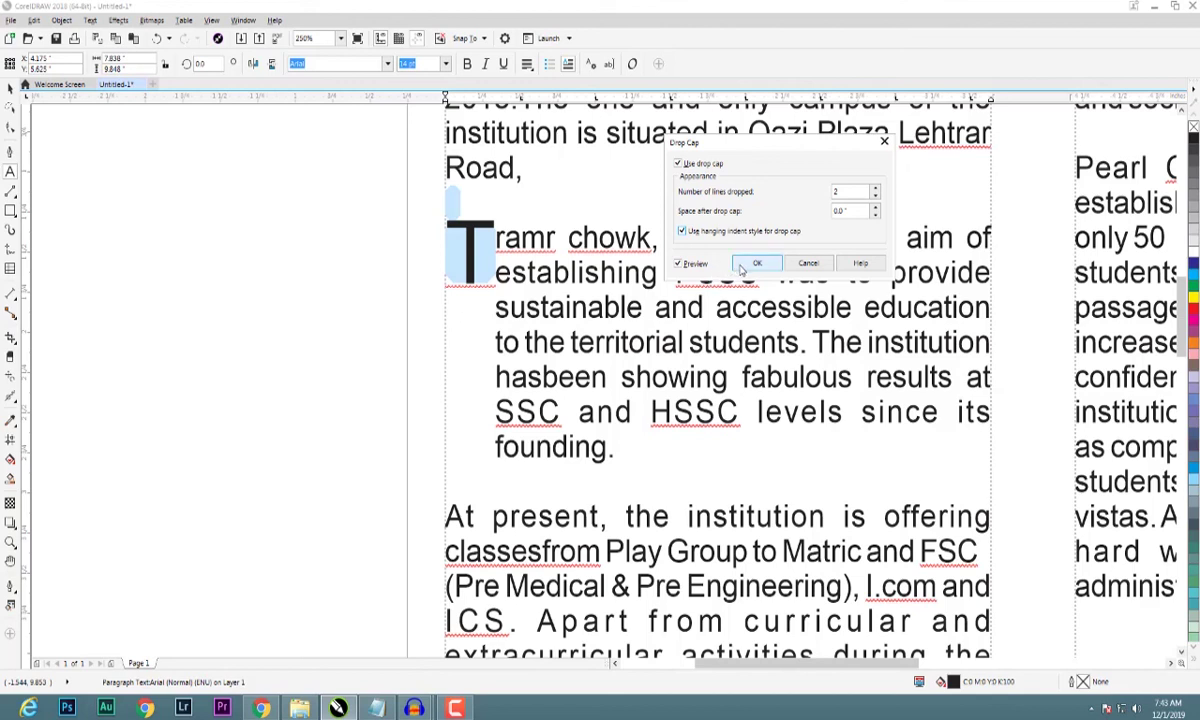
click(756, 263)
scroll(563, 302, down, 3)
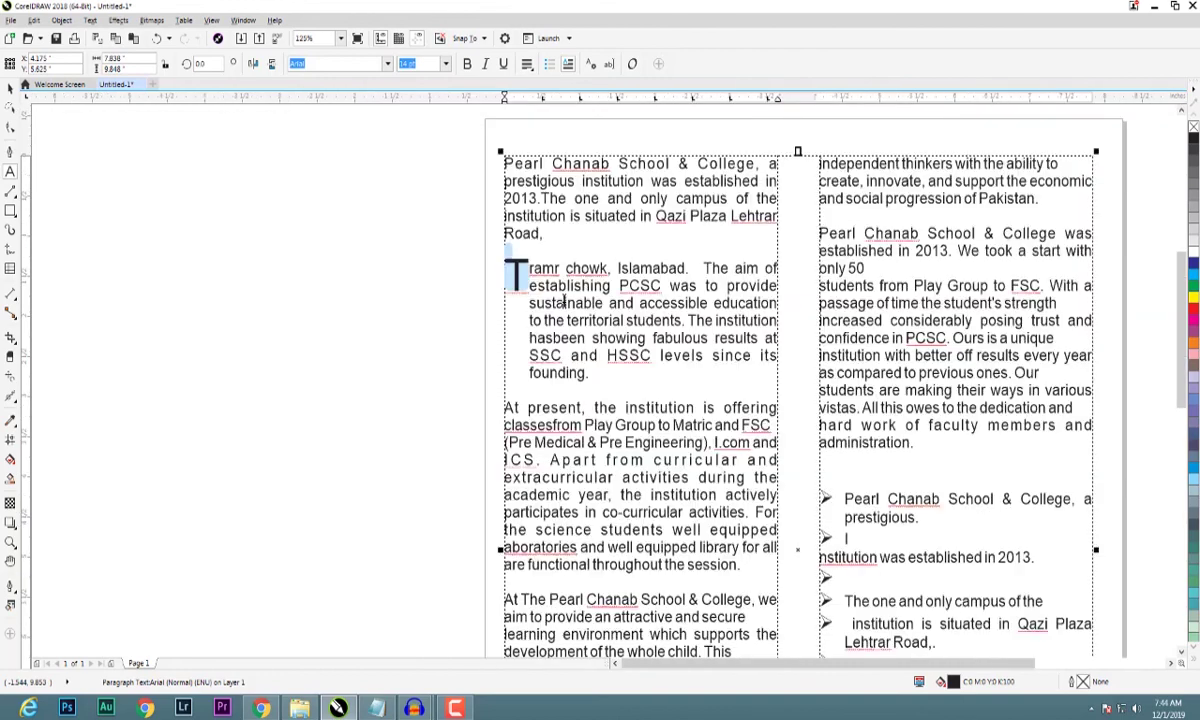